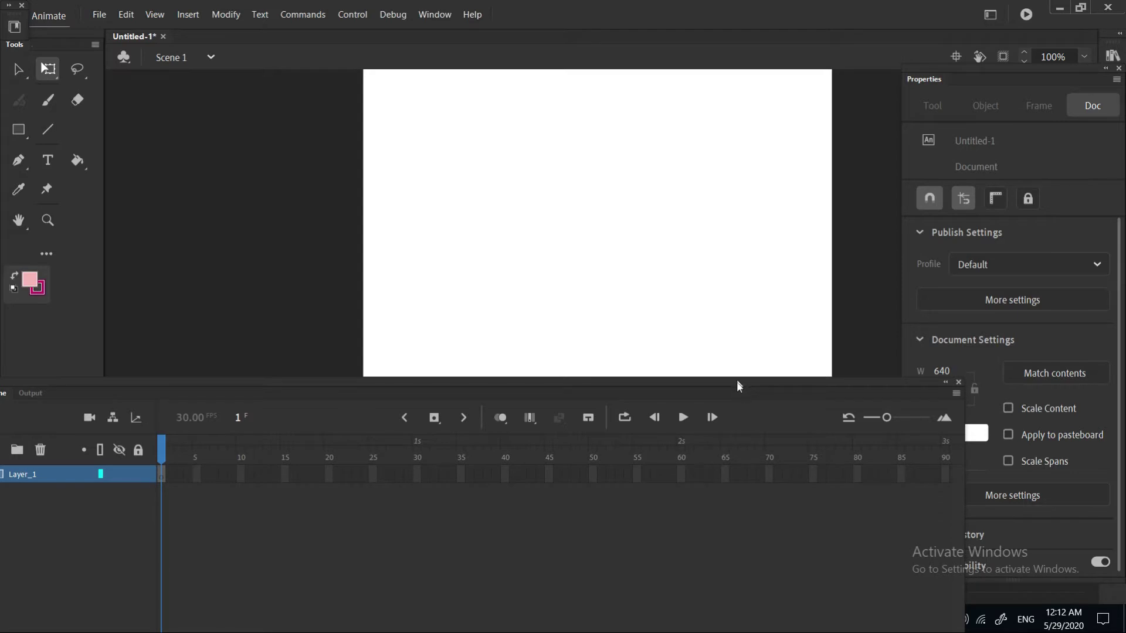
Reposition the Timeline panel and choose the granny Illustrator file from the Desktop for import to the stage.
drag(741, 389, 808, 391)
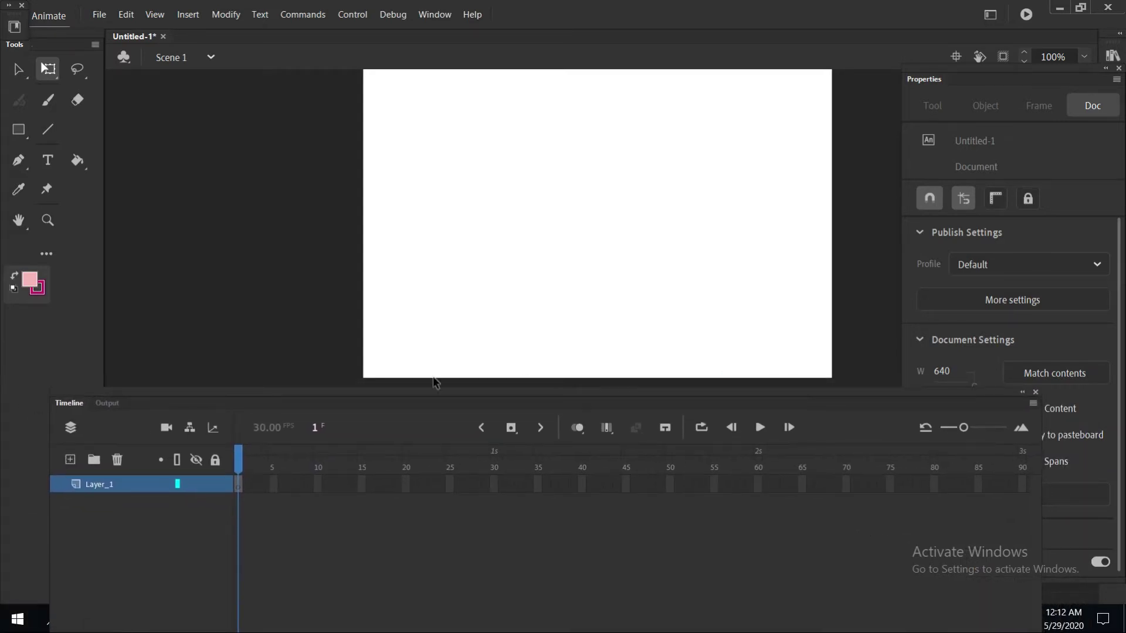
click(99, 20)
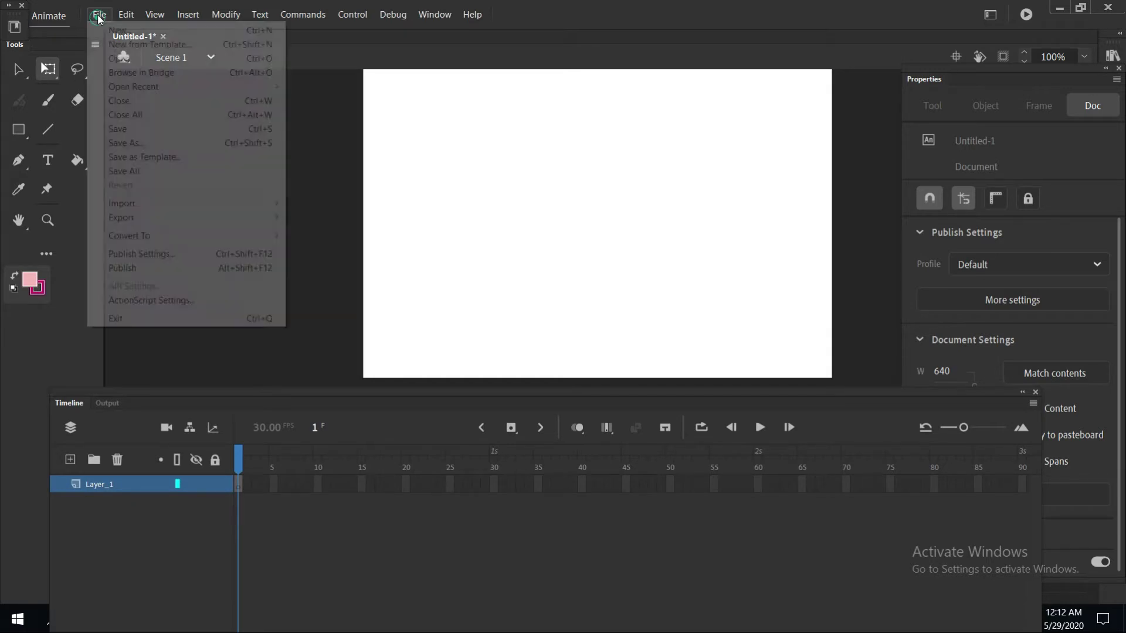
mouse_move(149, 210)
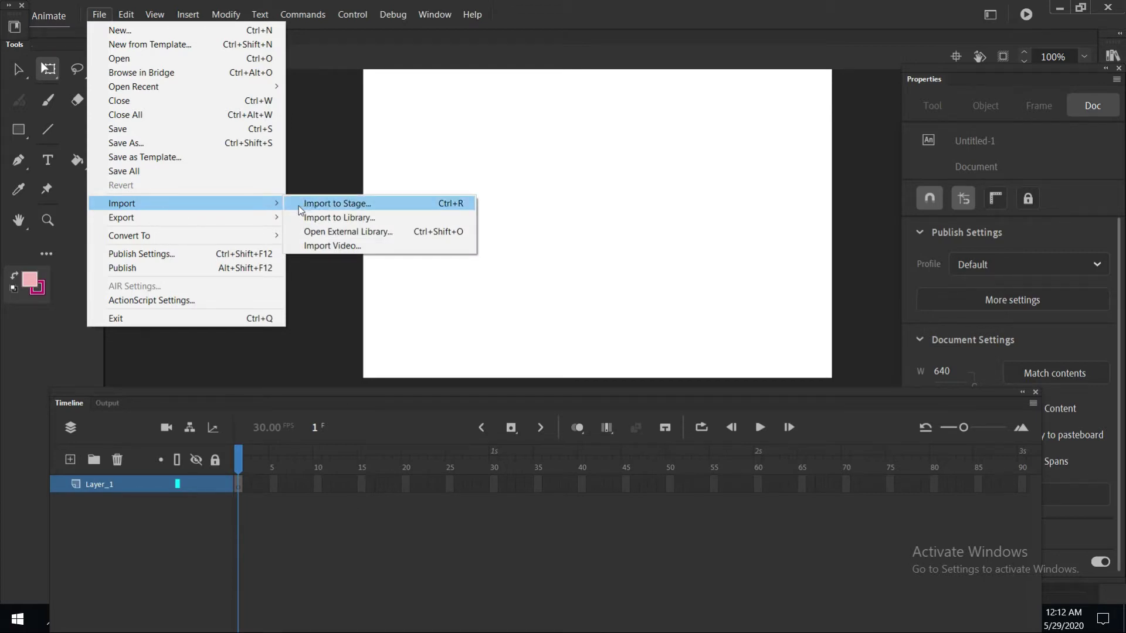
click(304, 206)
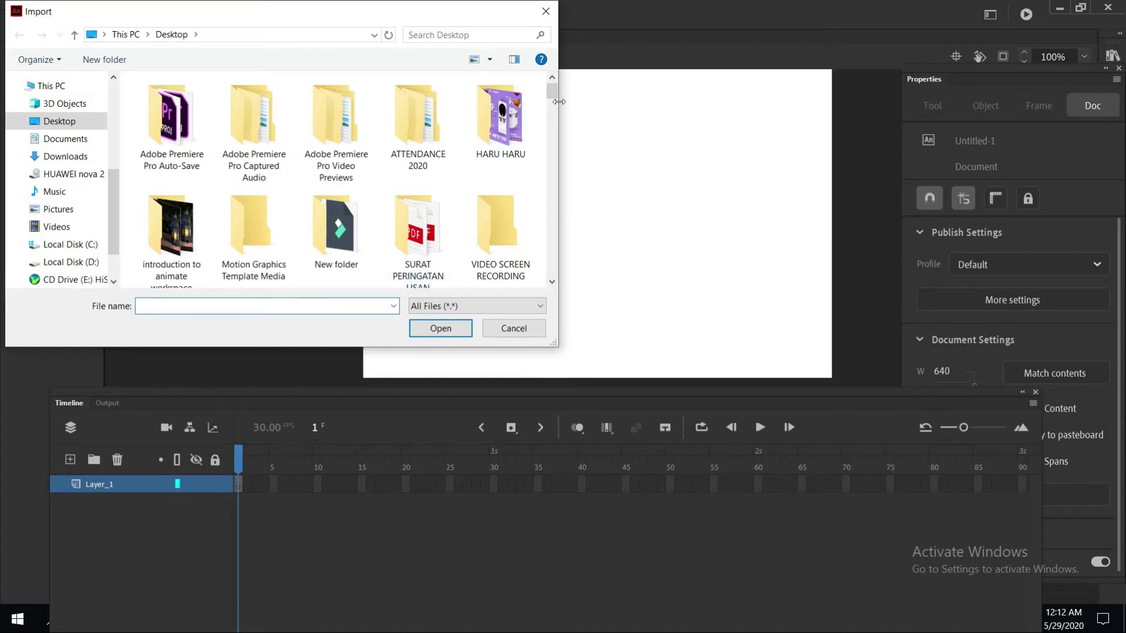
drag(556, 95, 557, 170)
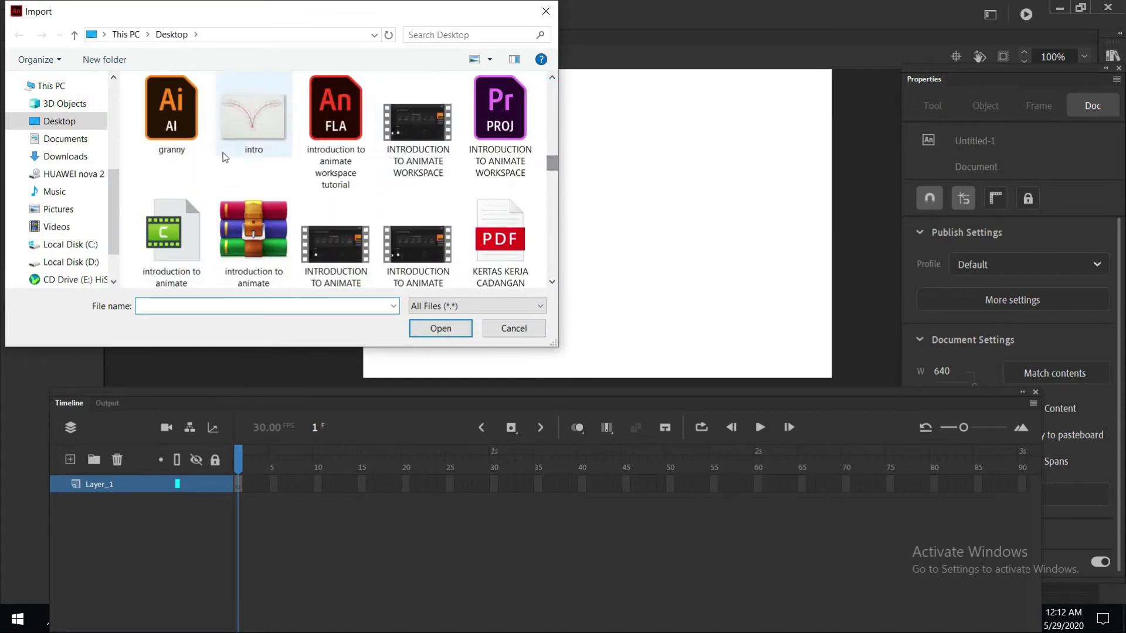
click(164, 157)
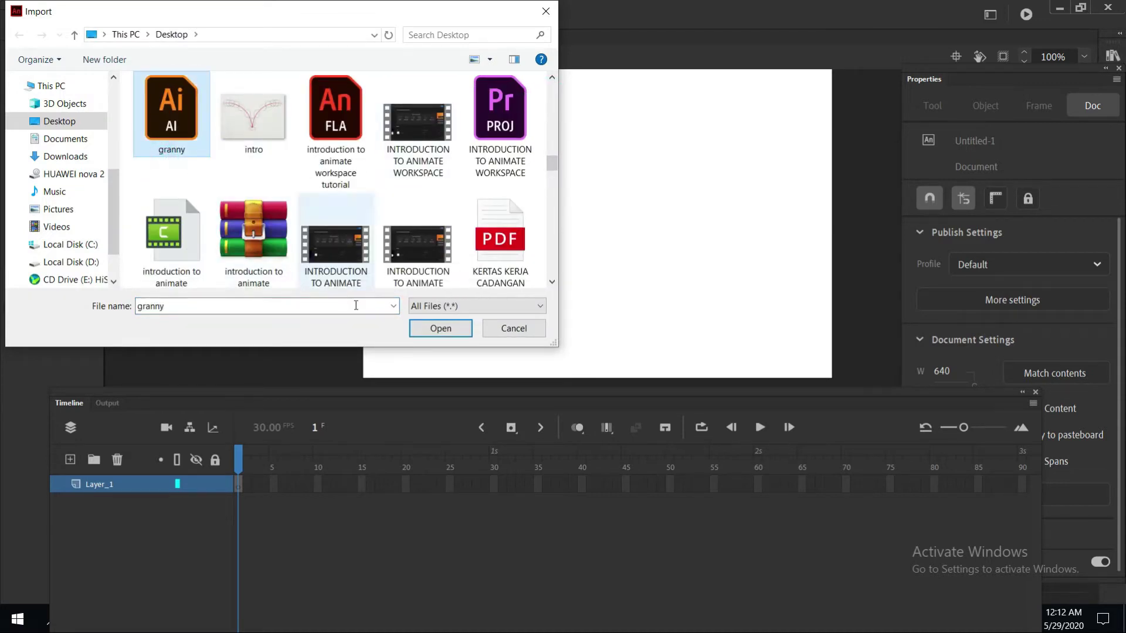
click(441, 329)
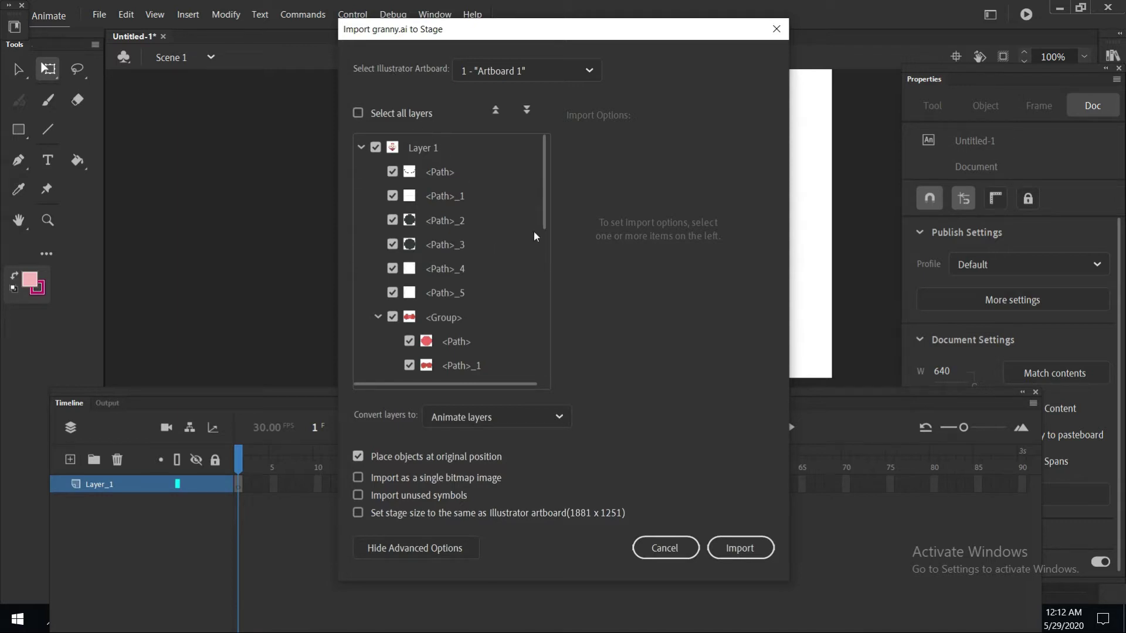
Import all layers of granny.ai to the stage, converting them to Animate layers with objects placed at their original position.
drag(544, 219, 544, 167)
drag(544, 210, 476, 171)
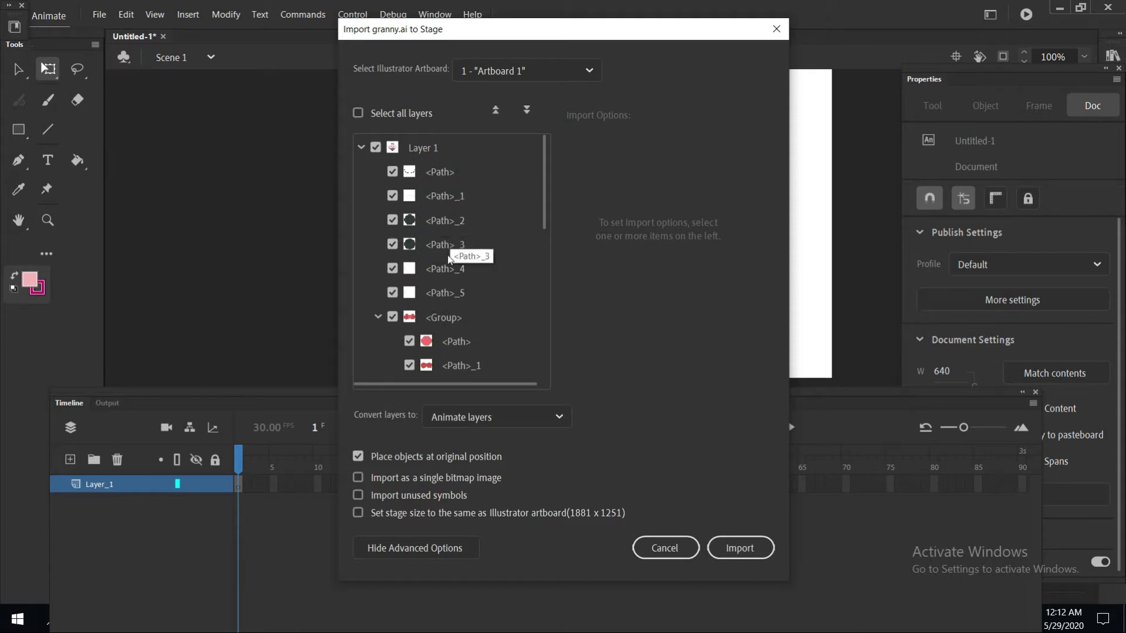
click(542, 339)
scroll(542, 357, down, 2)
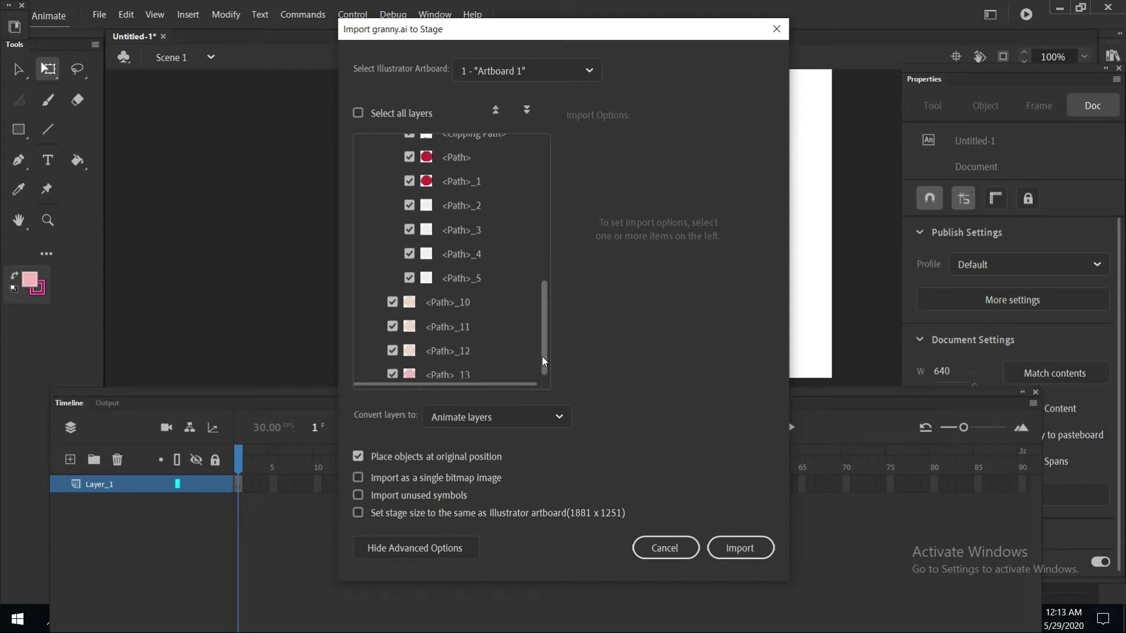
scroll(550, 228, up, 10)
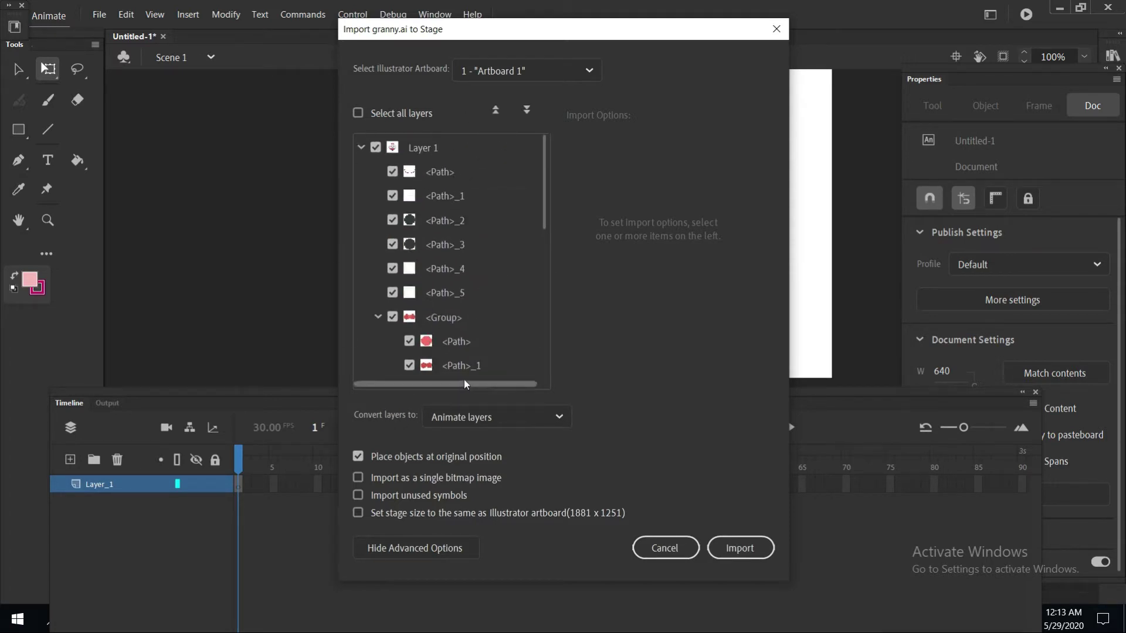
click(359, 114)
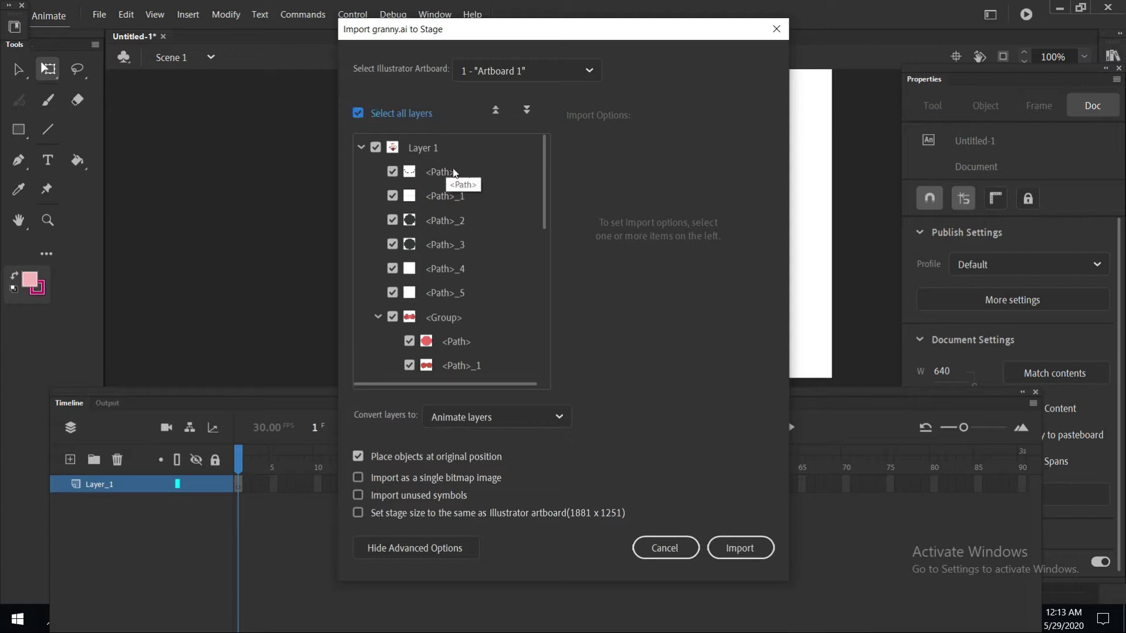
click(498, 421)
click(494, 444)
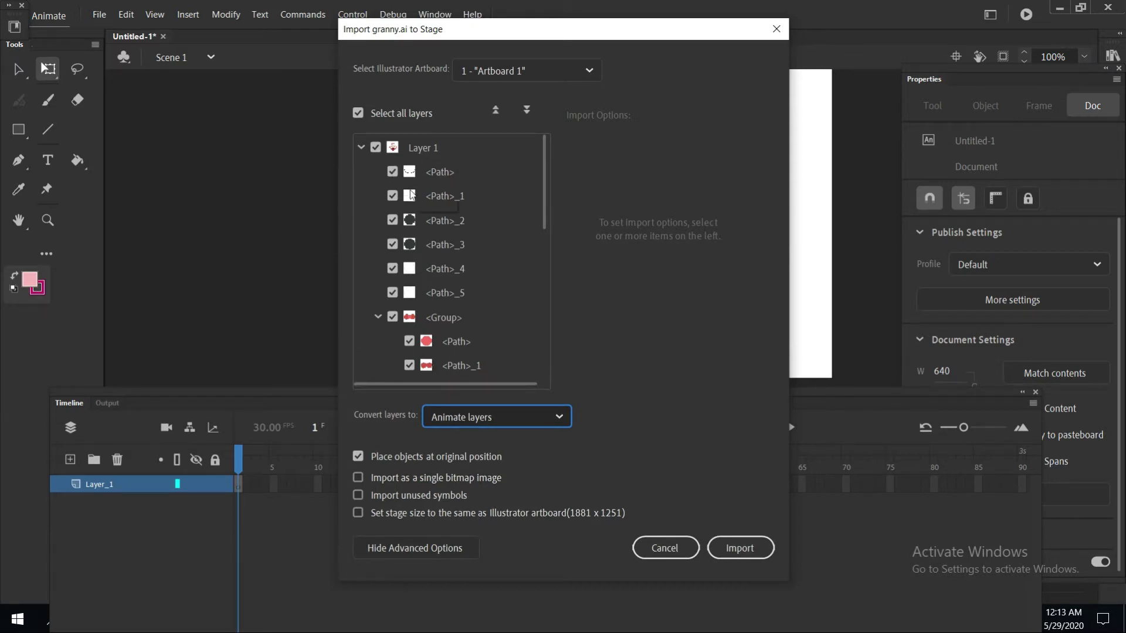
click(753, 549)
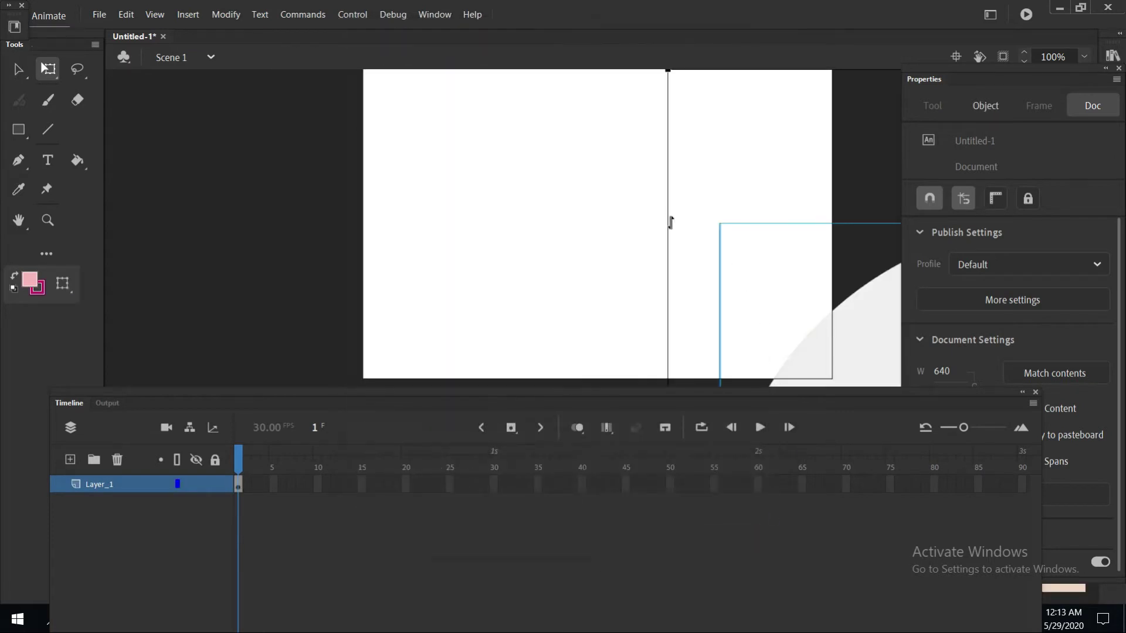
key(ctrl+minus)
key(ctrl+minus)
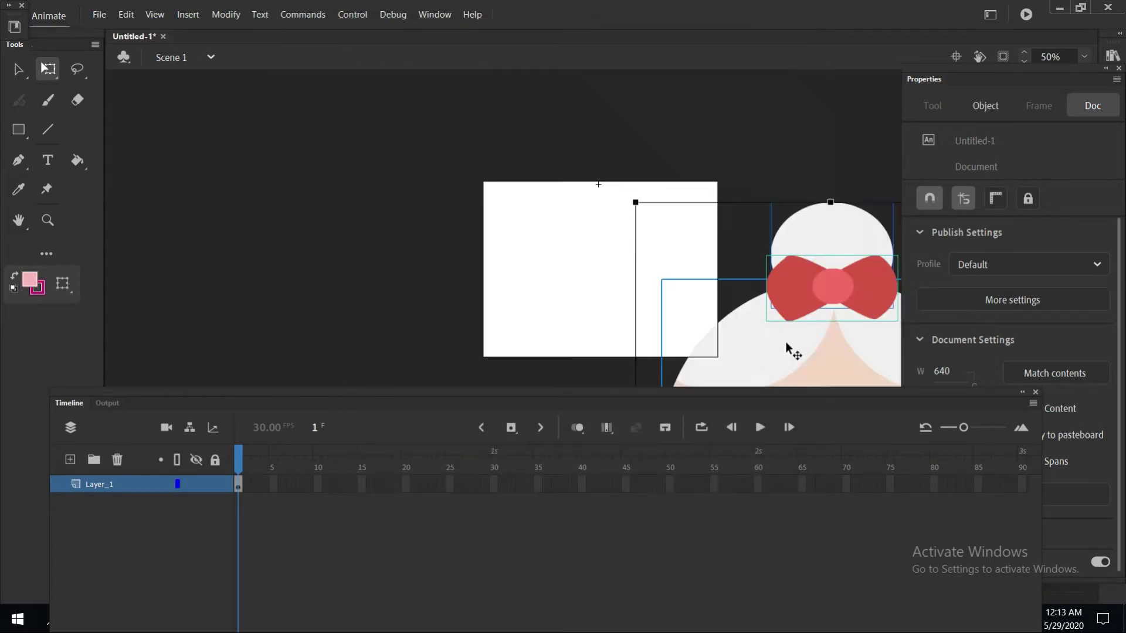
scroll(661, 268, down, 3)
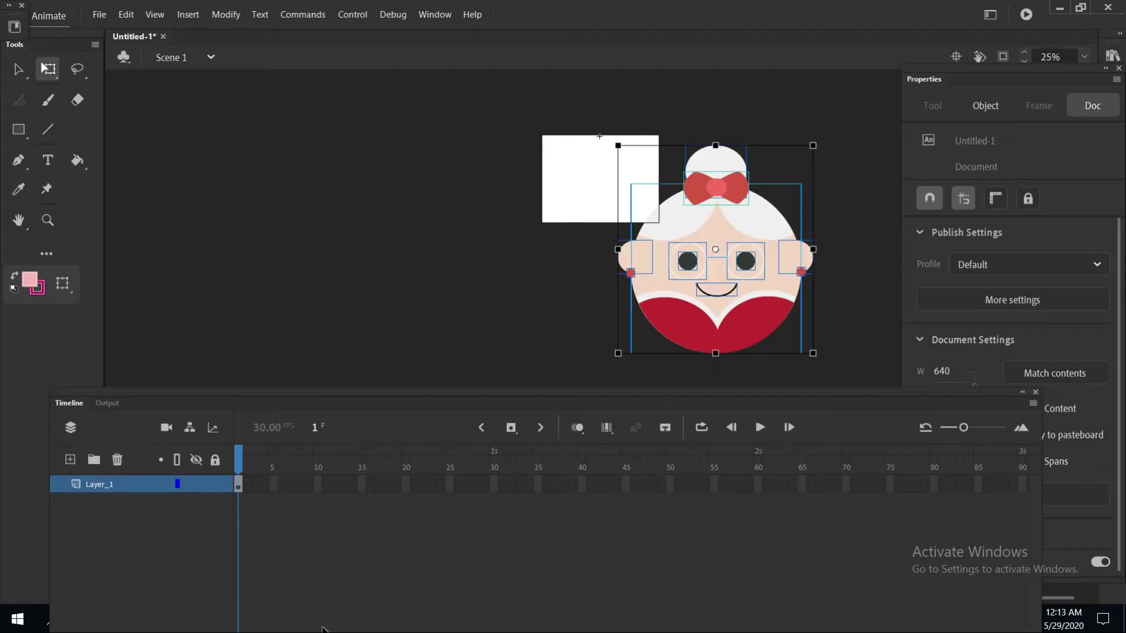
Switch to Illustrator and examine the paths and groups inside Layer 1 of granny.ai.
key(super)
click(310, 621)
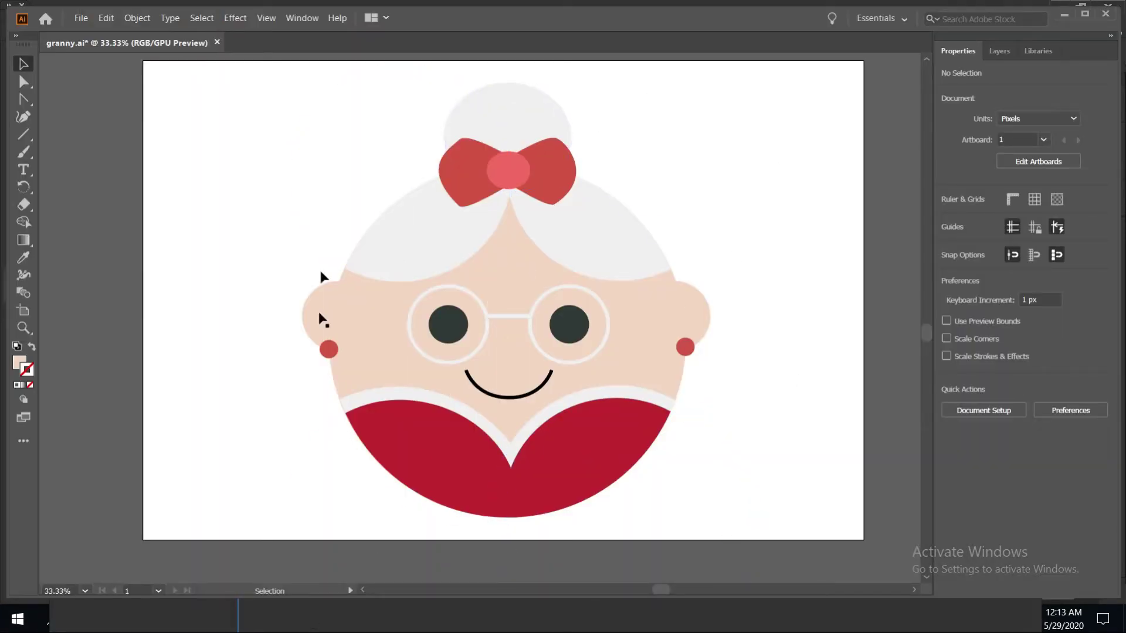
click(999, 52)
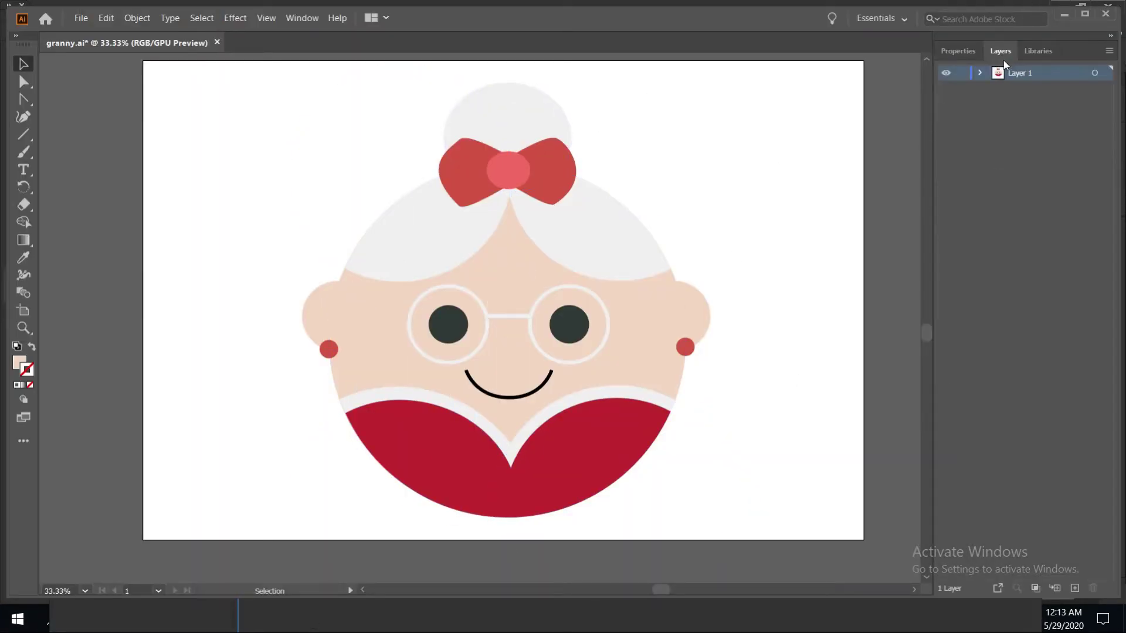
click(980, 73)
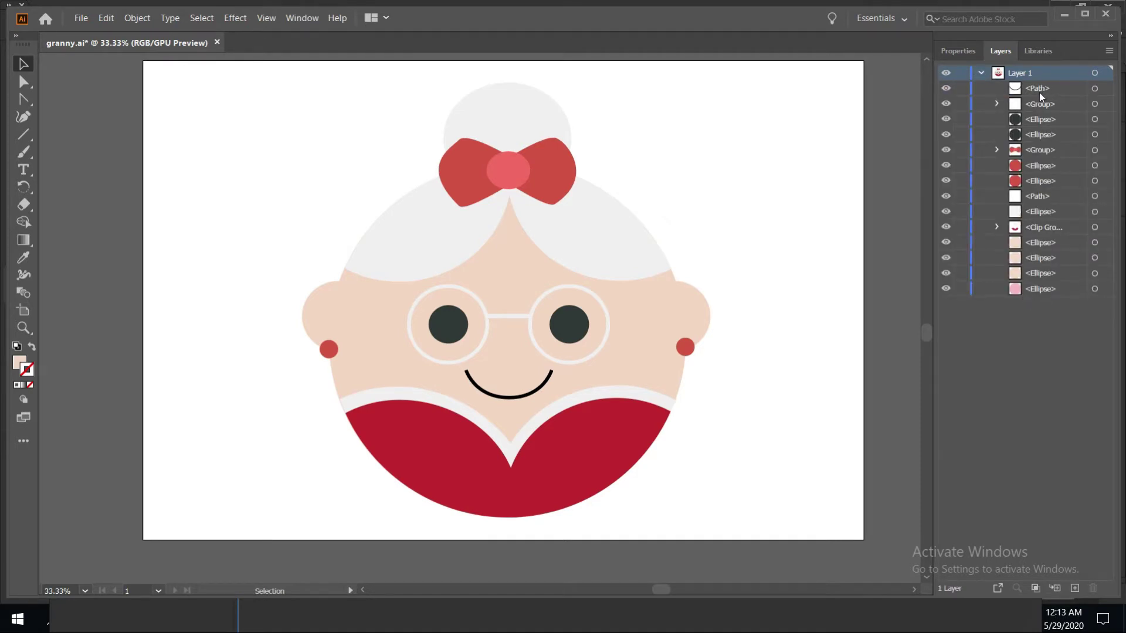
click(997, 104)
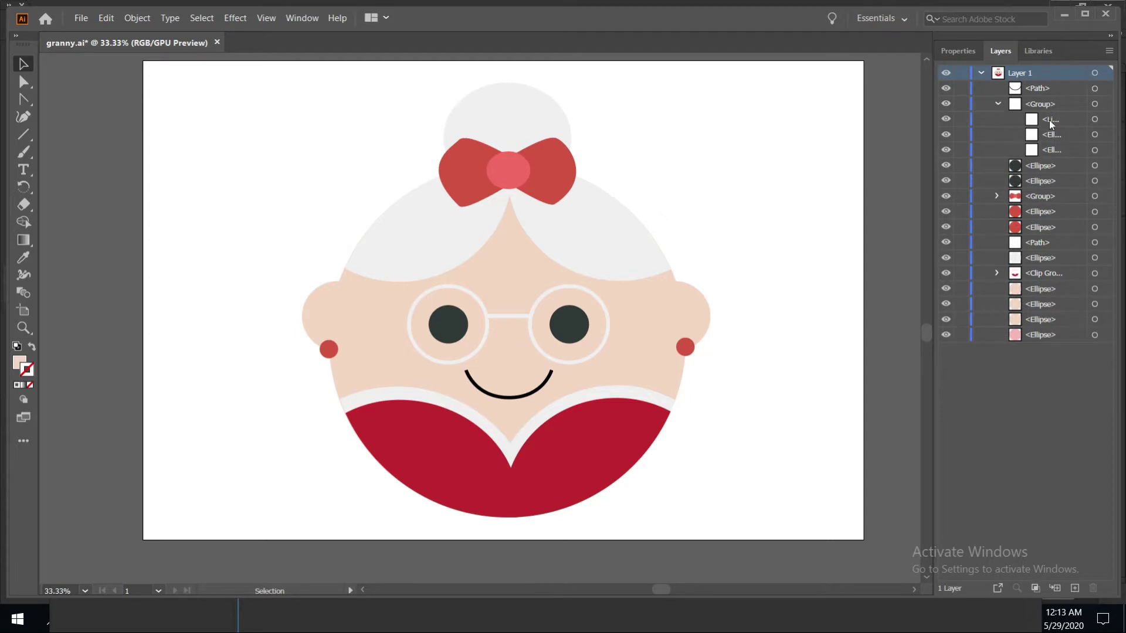
click(997, 197)
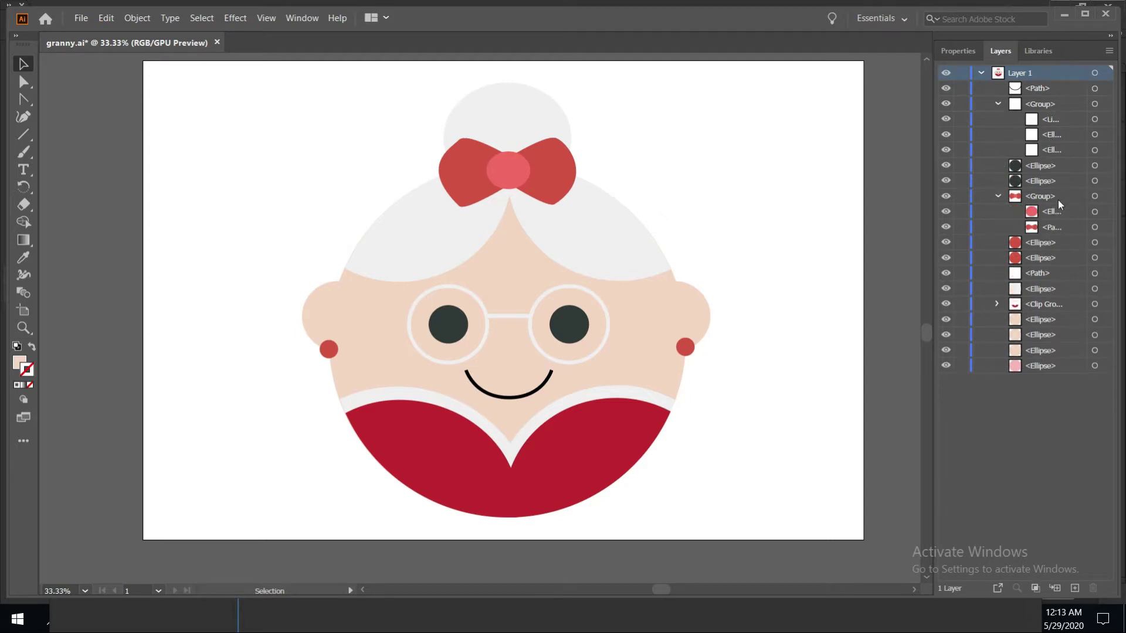
click(998, 304)
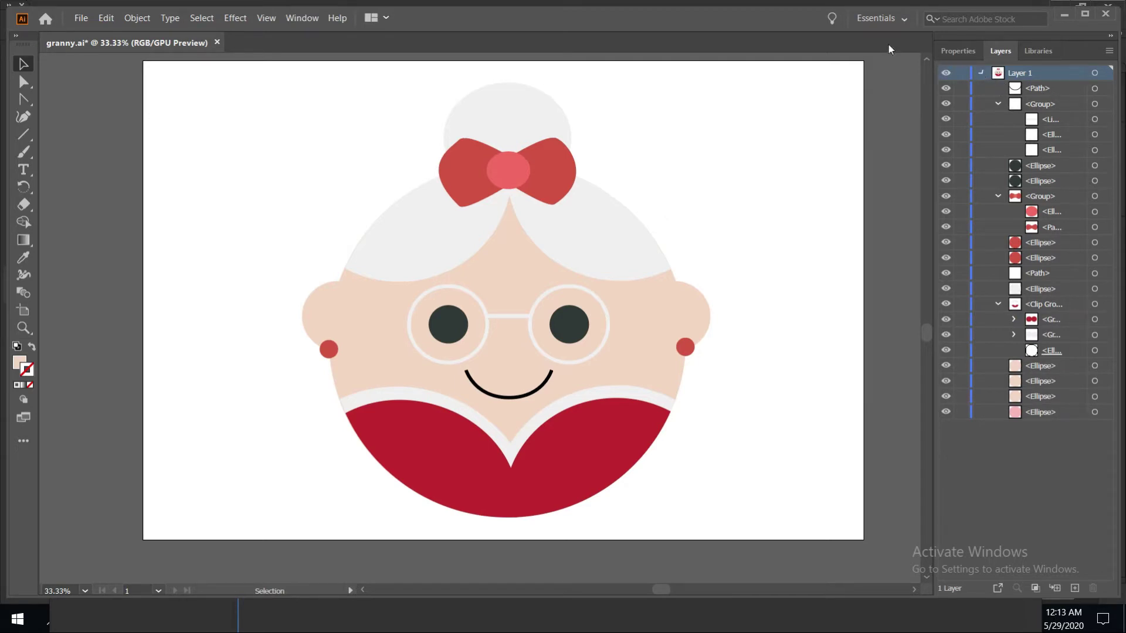
click(981, 73)
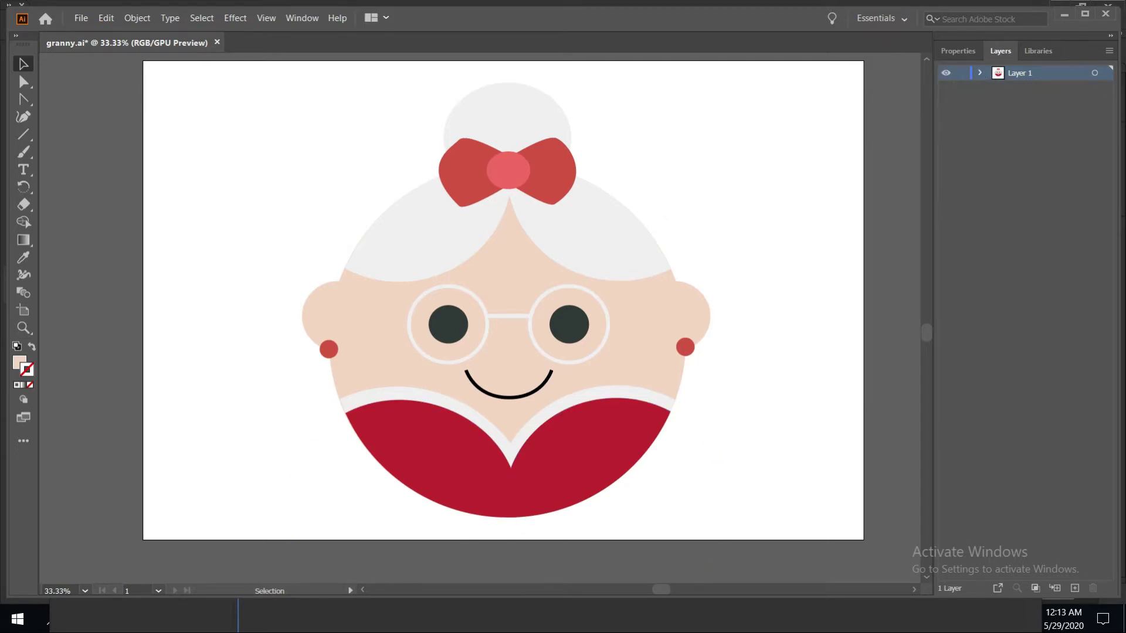
Switch back to Animate, scale the granny artwork down to about 241 × 257 px and centre it on the stage.
key(super)
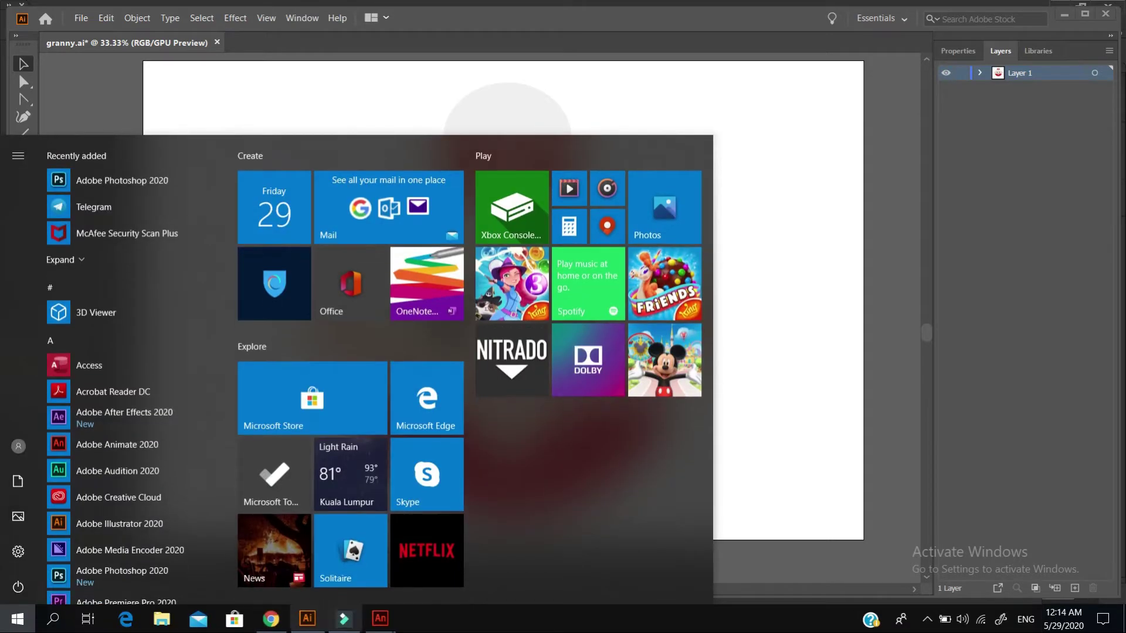
click(391, 608)
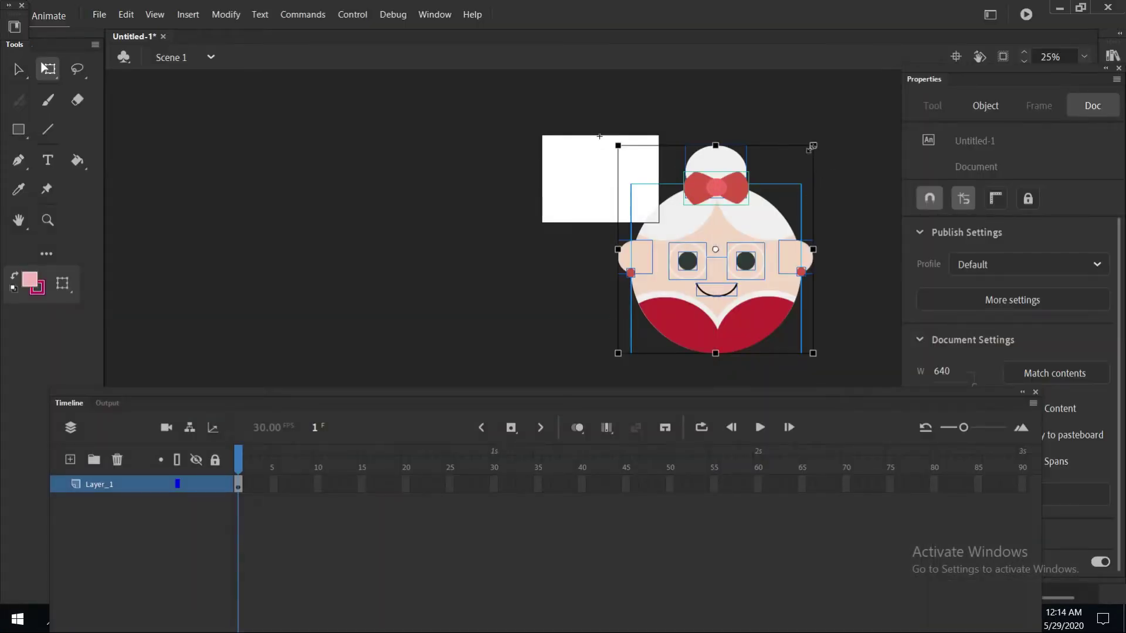
drag(816, 141, 620, 156)
click(644, 196)
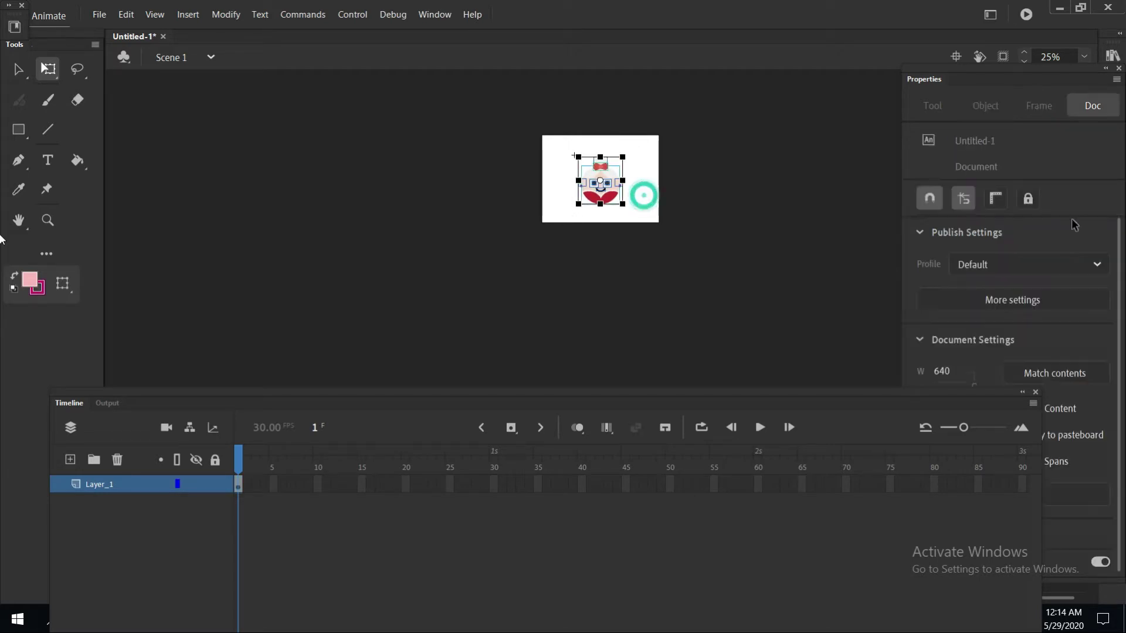
Move the Timeline panel lower to expose more of the stage around the granny artwork.
key(ctrl+=)
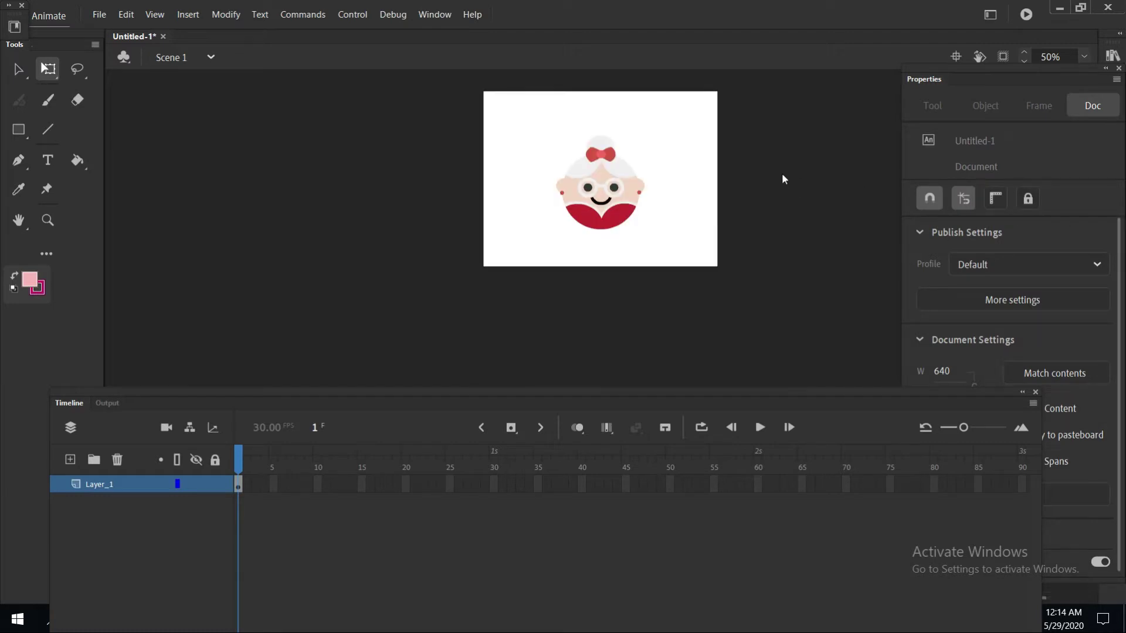
drag(694, 388, 702, 443)
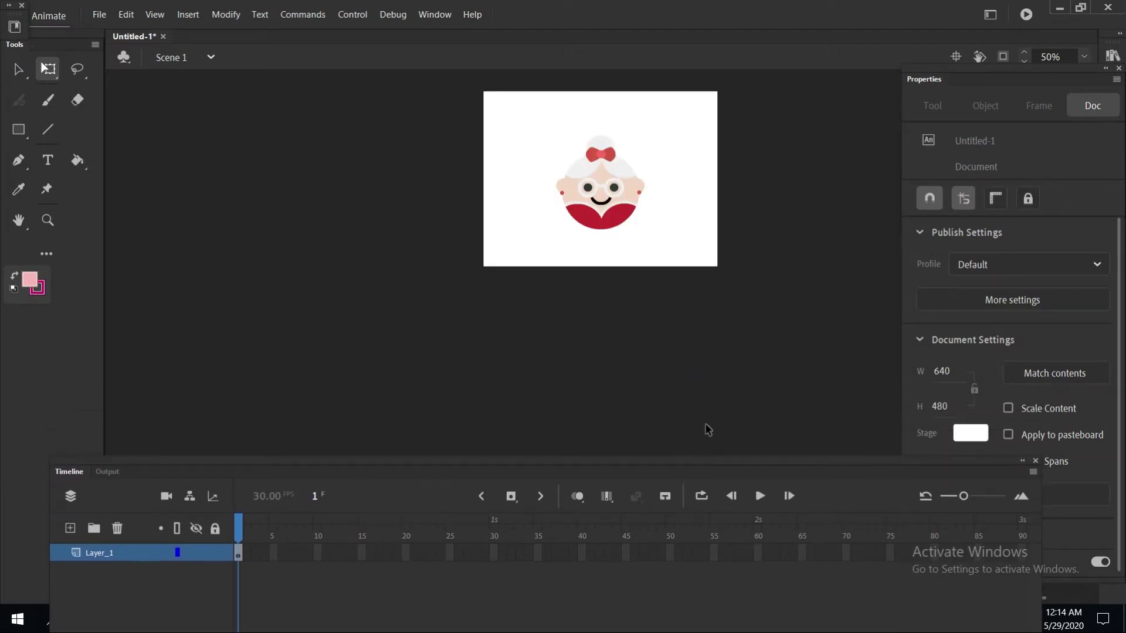
key(ctrl+=)
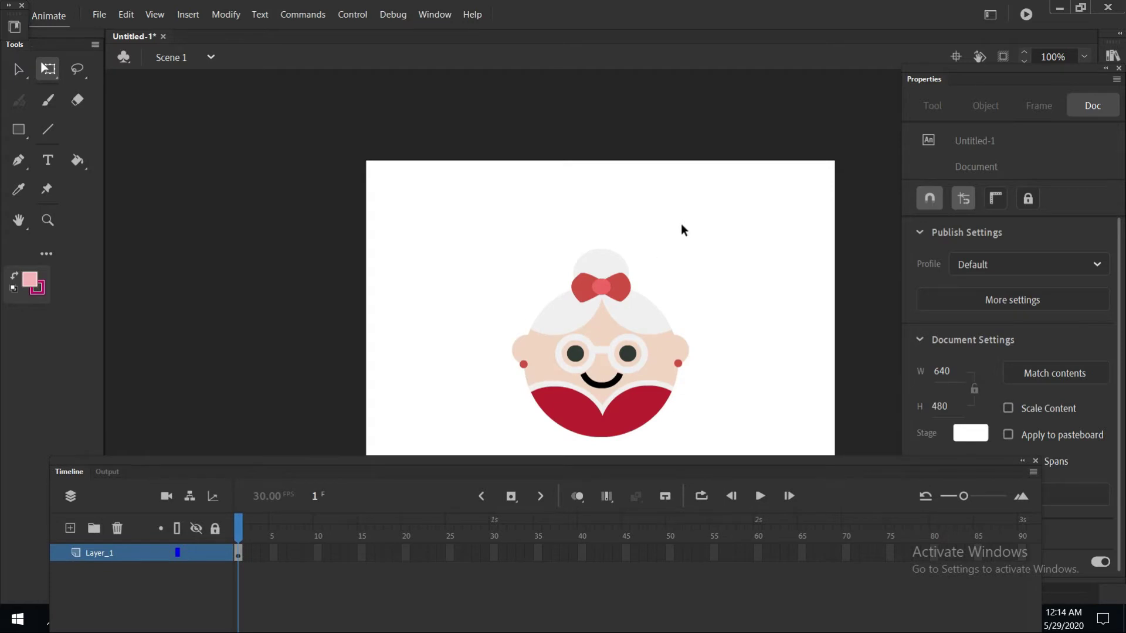
scroll(680, 225, down, 3)
scroll(692, 209, up, 3)
Select the hair bun, face, ear and eye one at a time to inspect them as individual objects, ending with nothing selected.
click(589, 264)
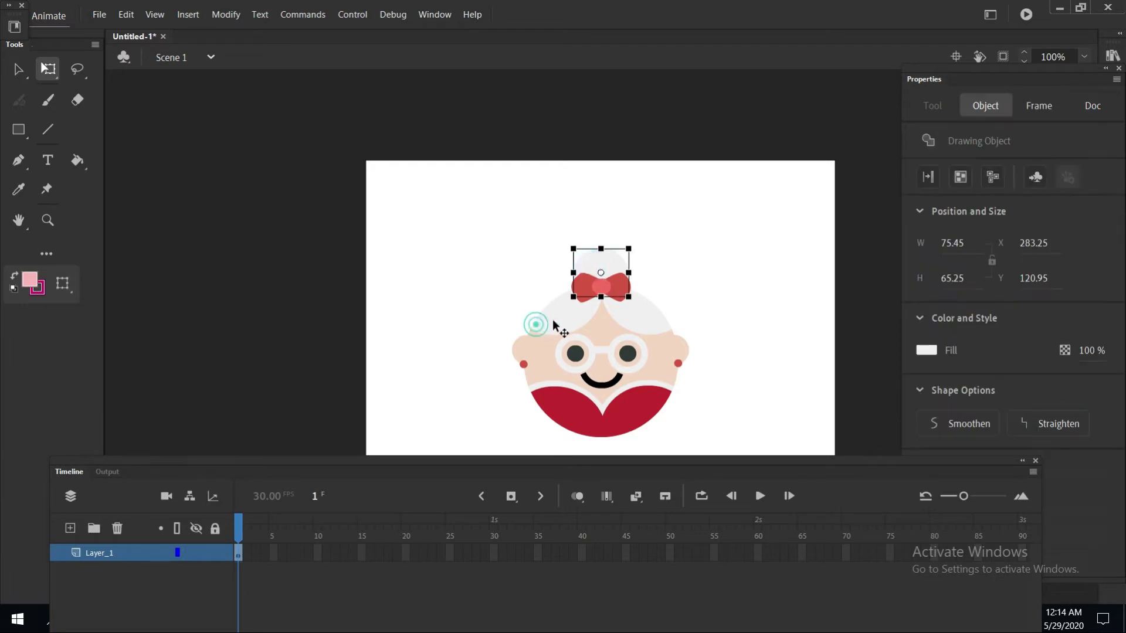
click(640, 325)
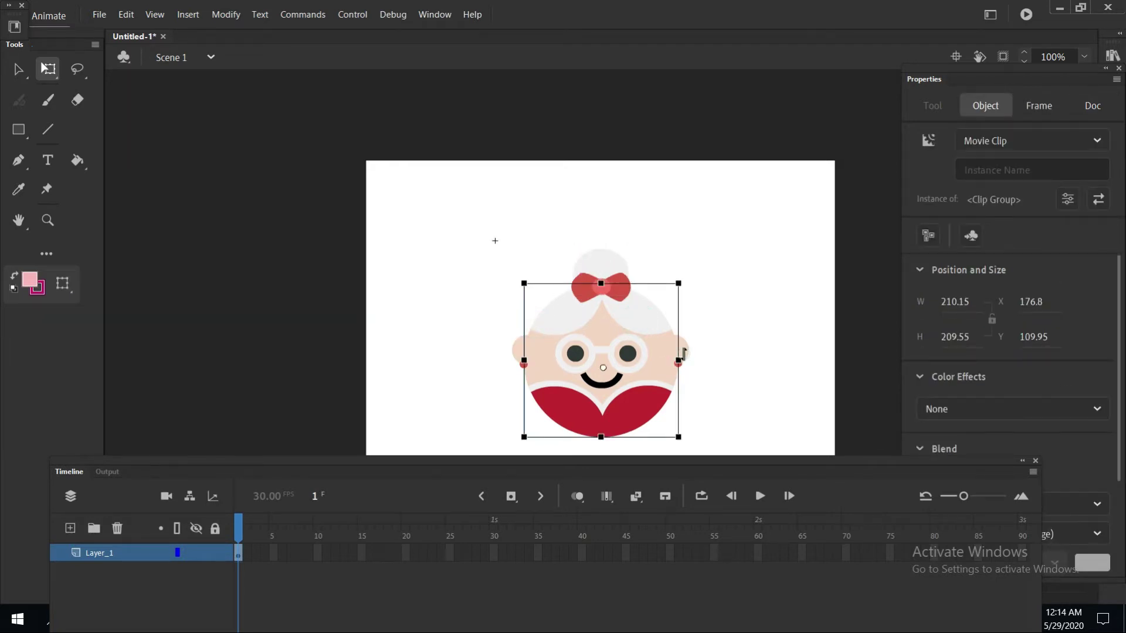
click(682, 361)
click(520, 351)
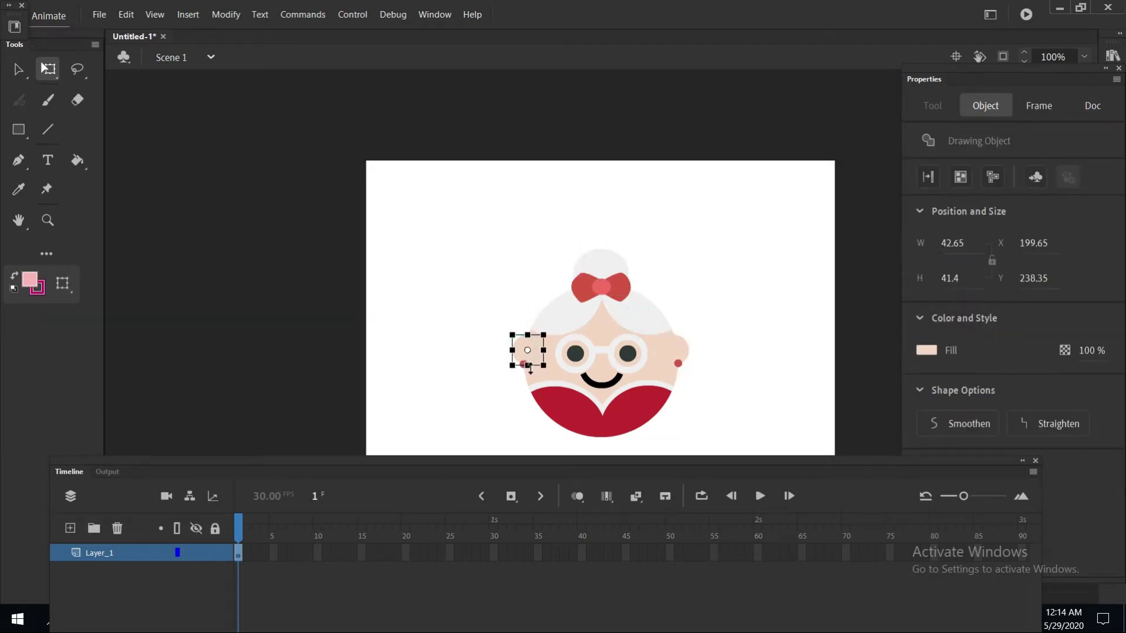
click(581, 423)
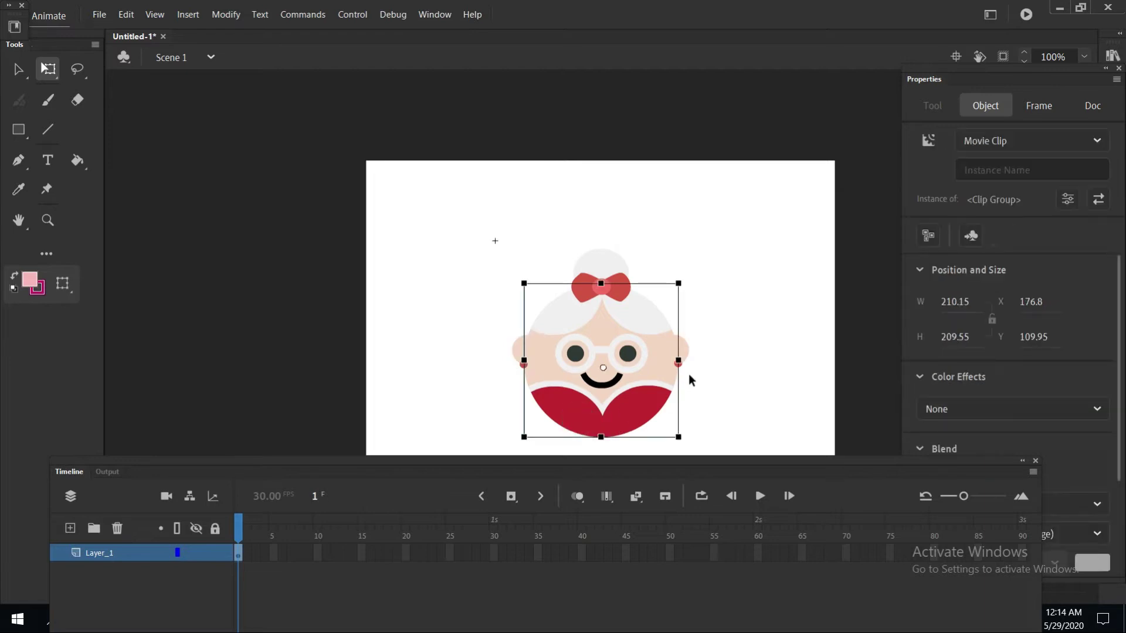
click(628, 359)
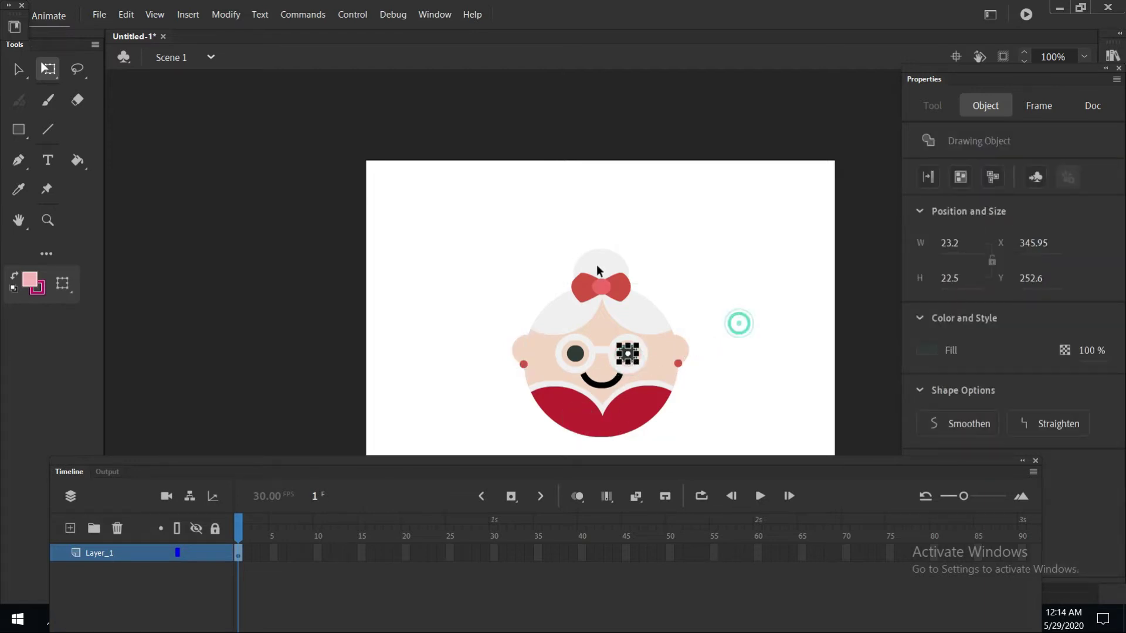
click(466, 233)
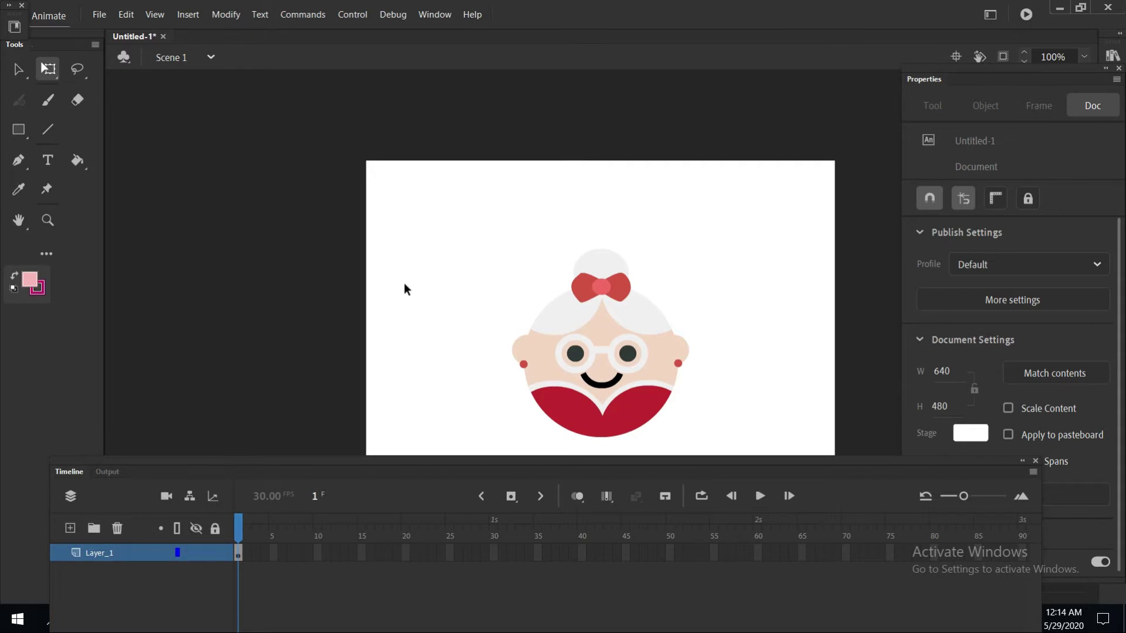
Try moving the hair-and-dress clip group off to the side of the face and undo the move.
drag(433, 208, 723, 473)
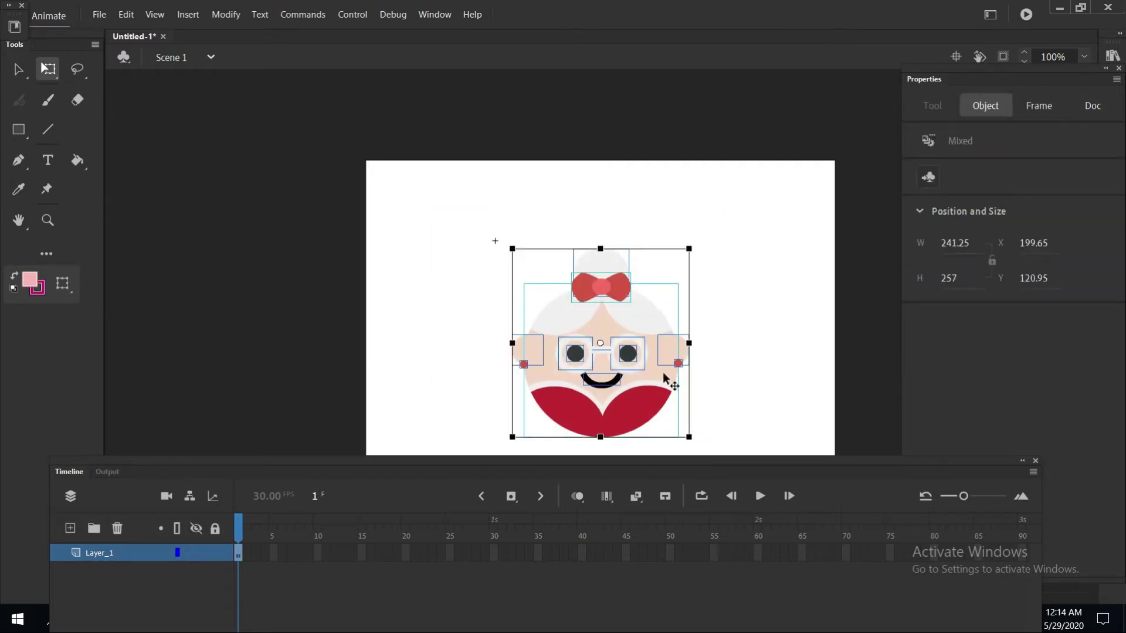
click(737, 341)
drag(628, 320, 741, 311)
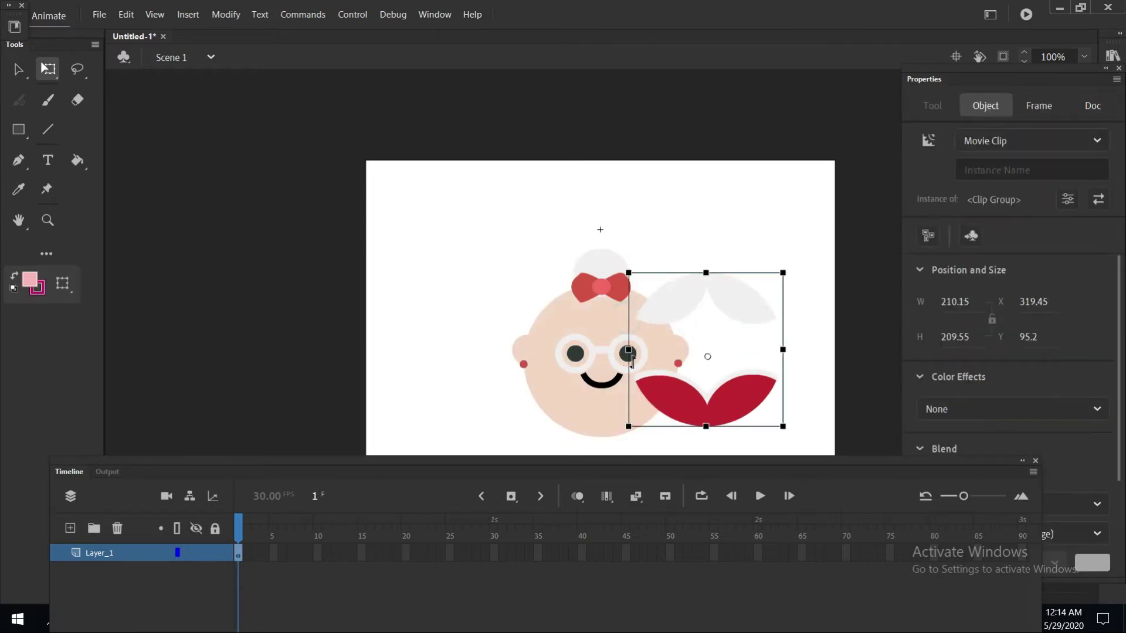
key(ctrl+z)
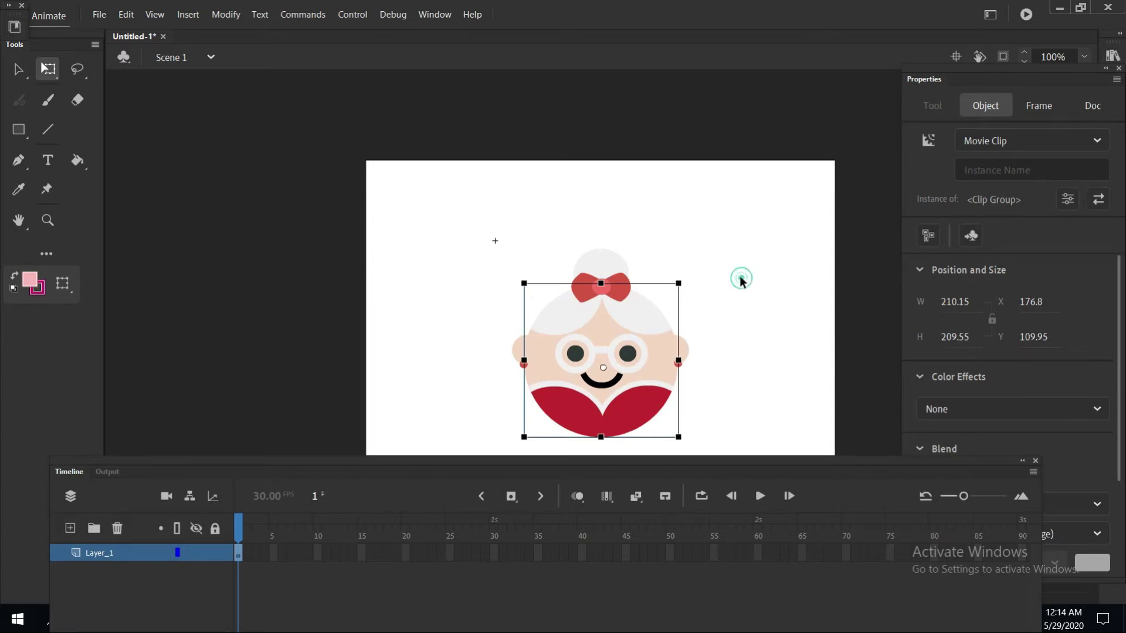
click(740, 280)
Inspect the hair bun on its own and the contents of frame 1 on Layer_1.
scroll(729, 282, down, 3)
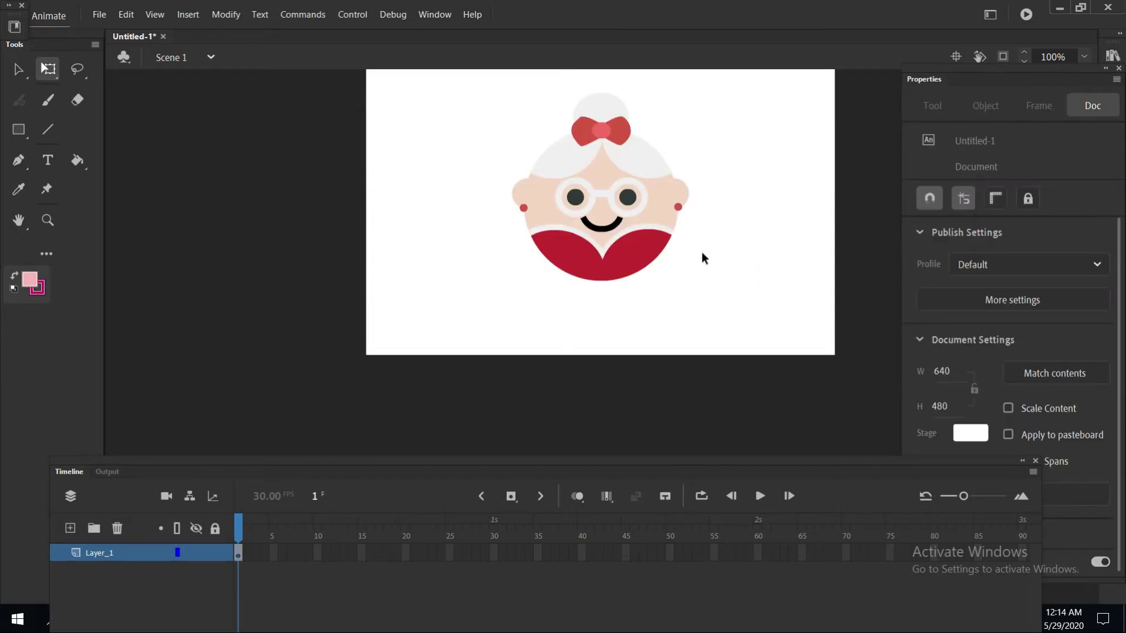
scroll(701, 251, up, 3)
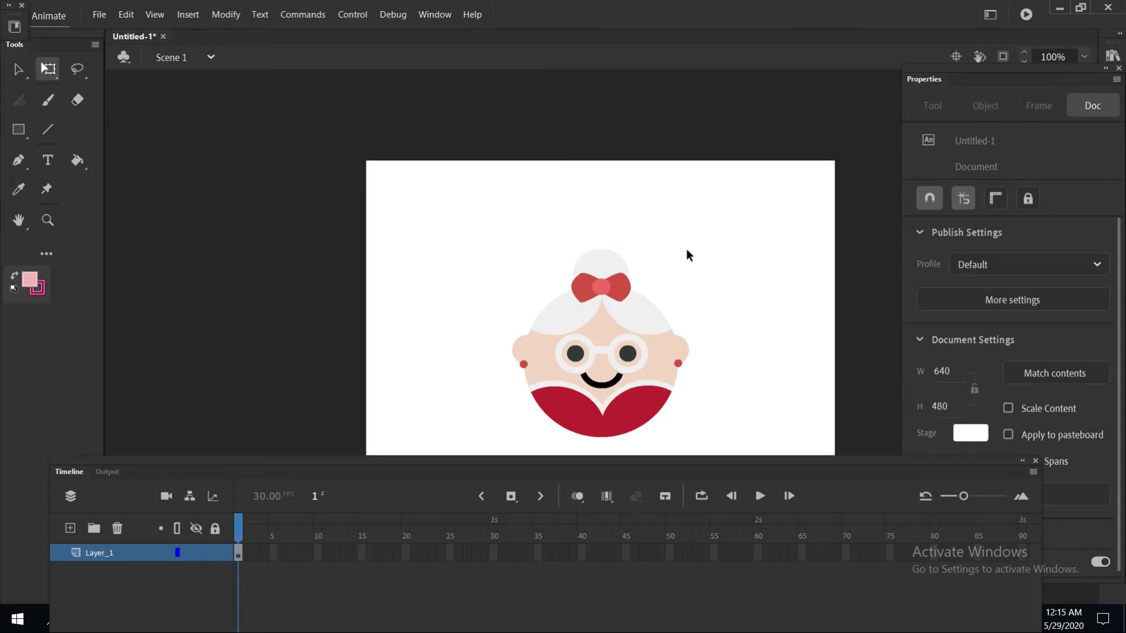
click(612, 268)
double_click(613, 268)
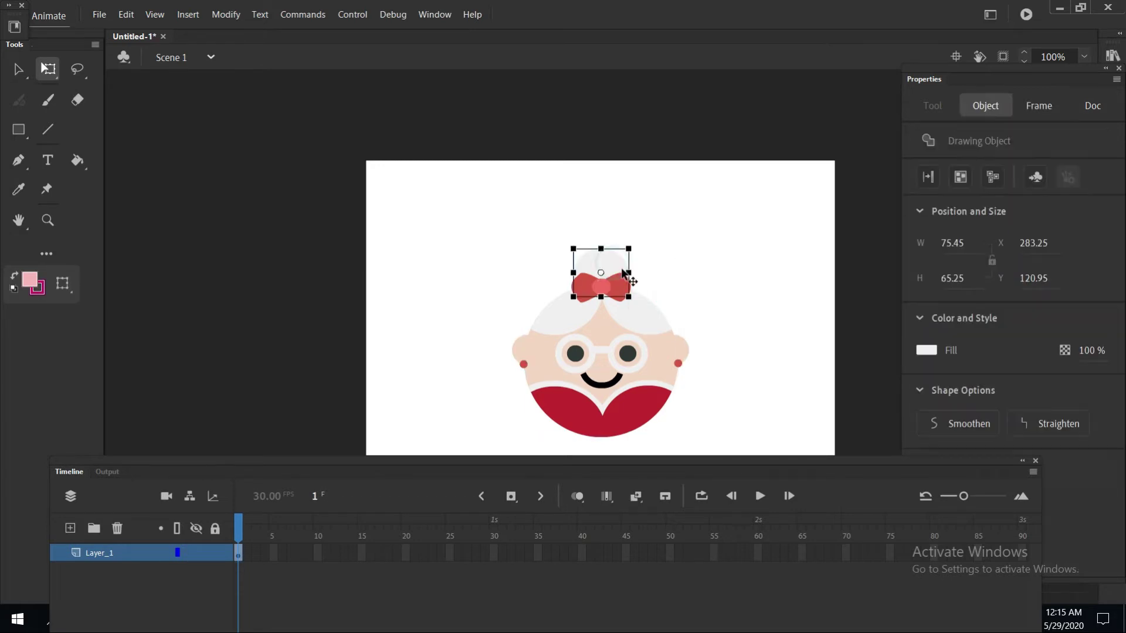
click(666, 270)
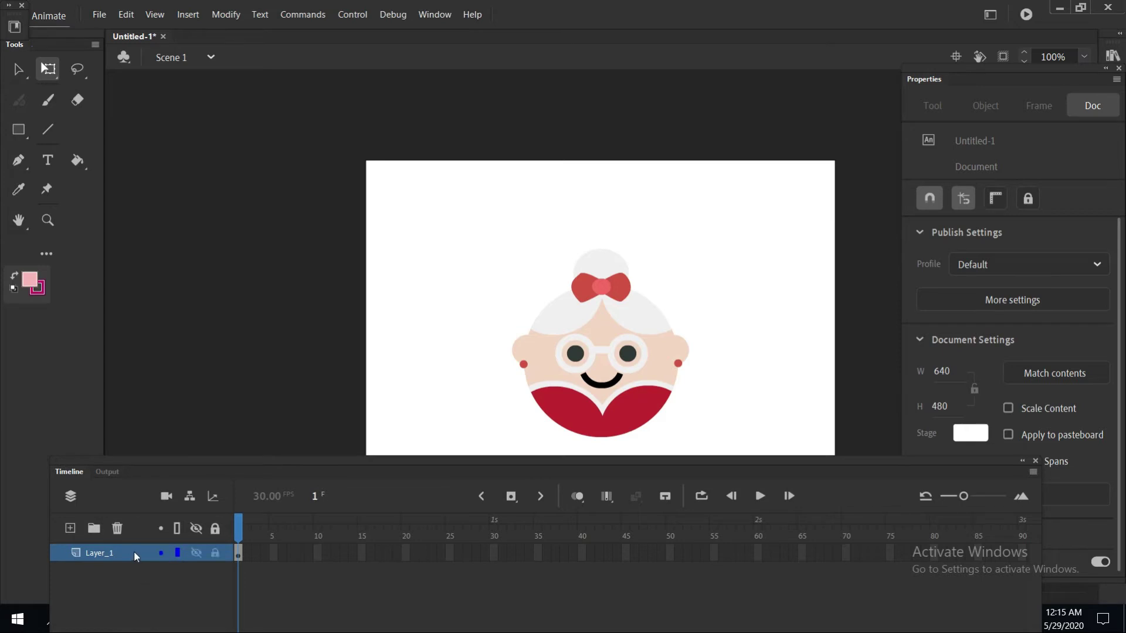
click(239, 555)
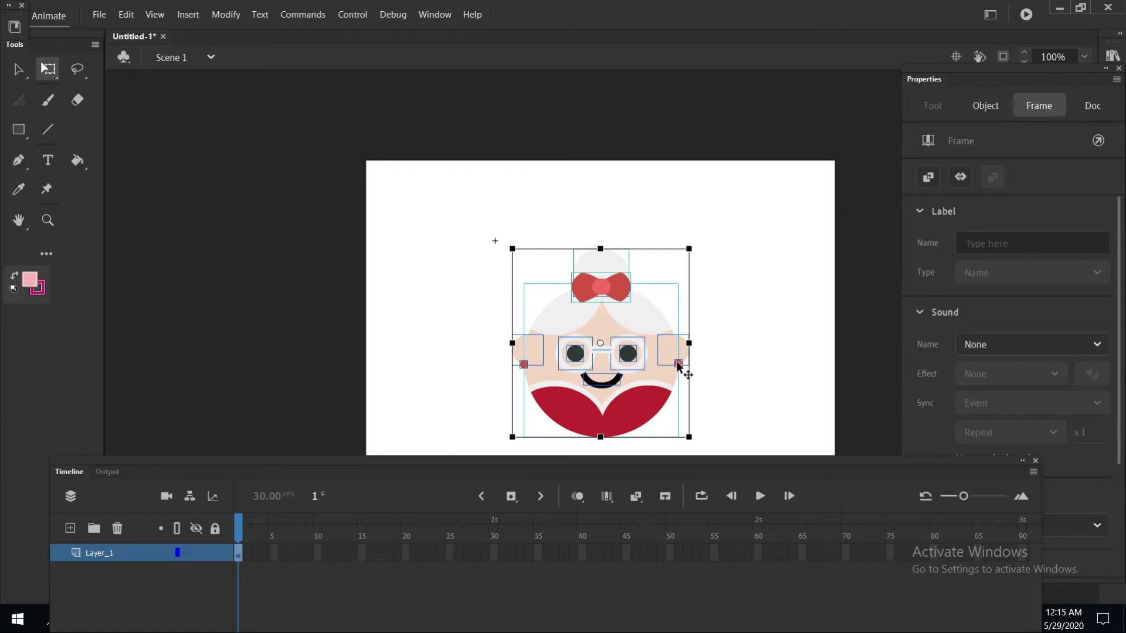
Select the whole granny artwork and distribute its parts to separate layers.
click(756, 302)
mouse_move(481, 225)
mouse_down()
mouse_move(653, 348)
mouse_move(720, 455)
mouse_up()
right_click(646, 309)
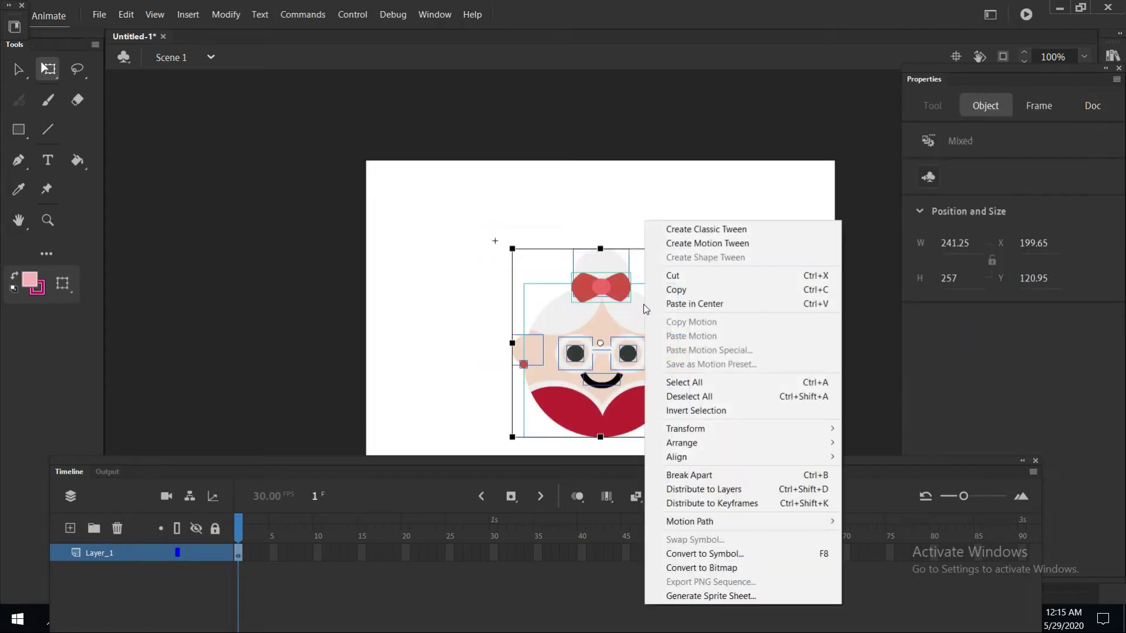
click(722, 496)
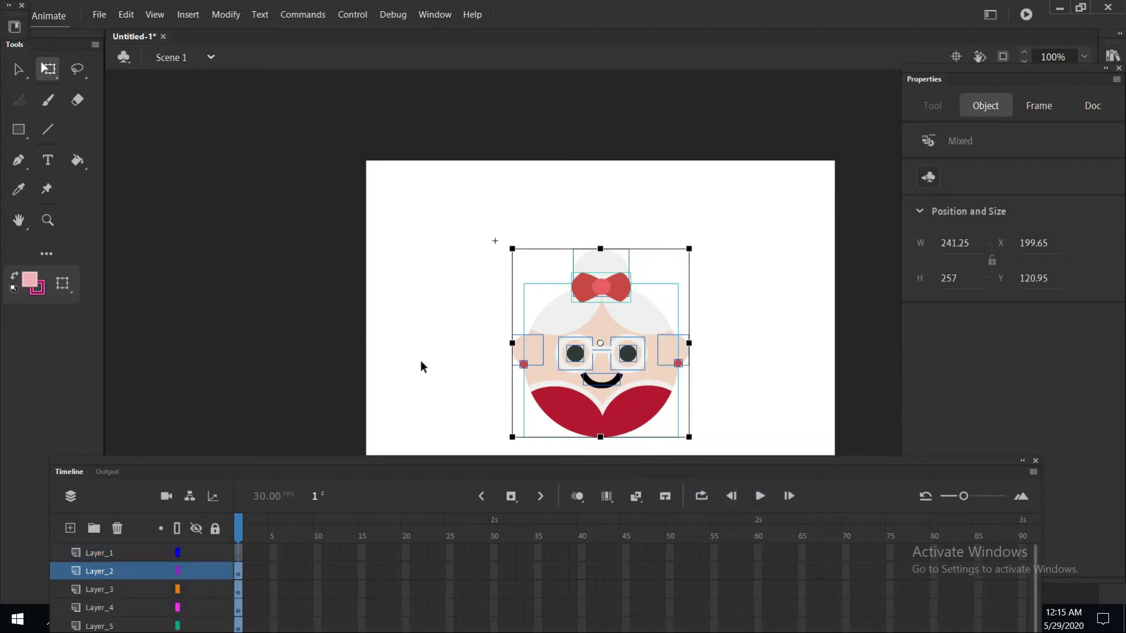
Move the Timeline panel up the screen and look through the full list of distributed layers.
drag(267, 460, 242, 195)
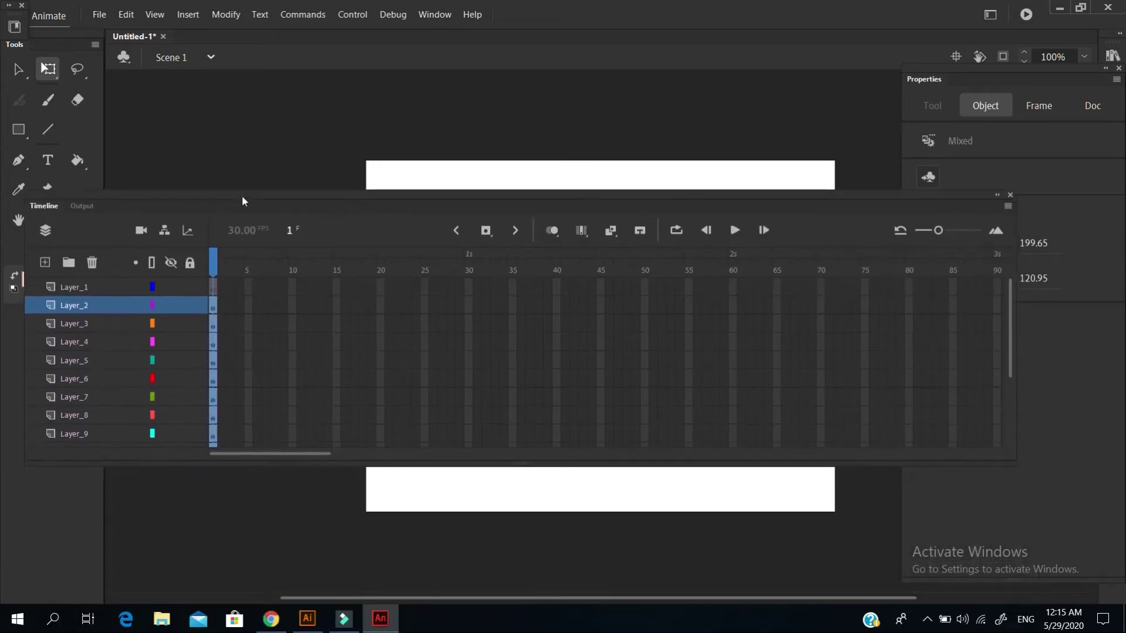
drag(1010, 330, 967, 311)
drag(674, 199, 632, 180)
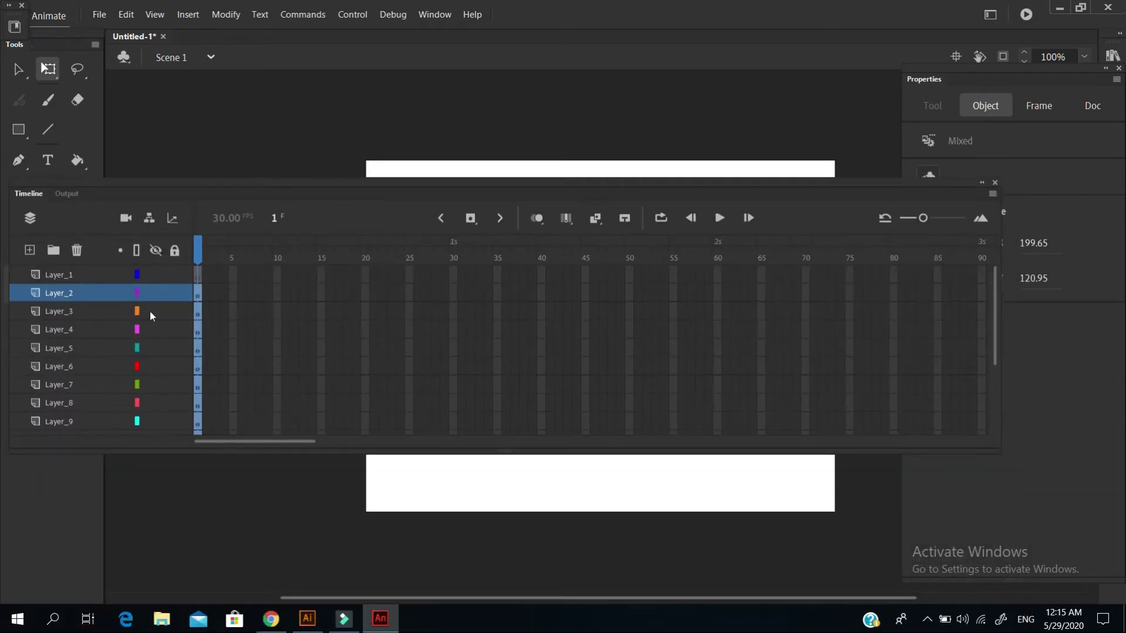
scroll(91, 382, down, 2)
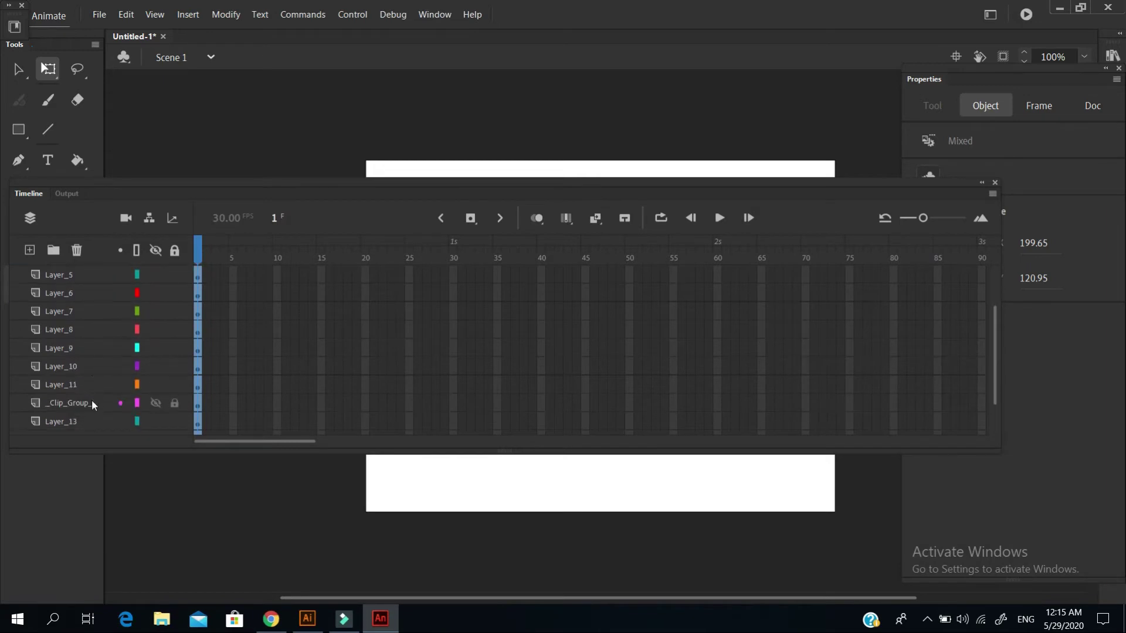
scroll(86, 392, up, 2)
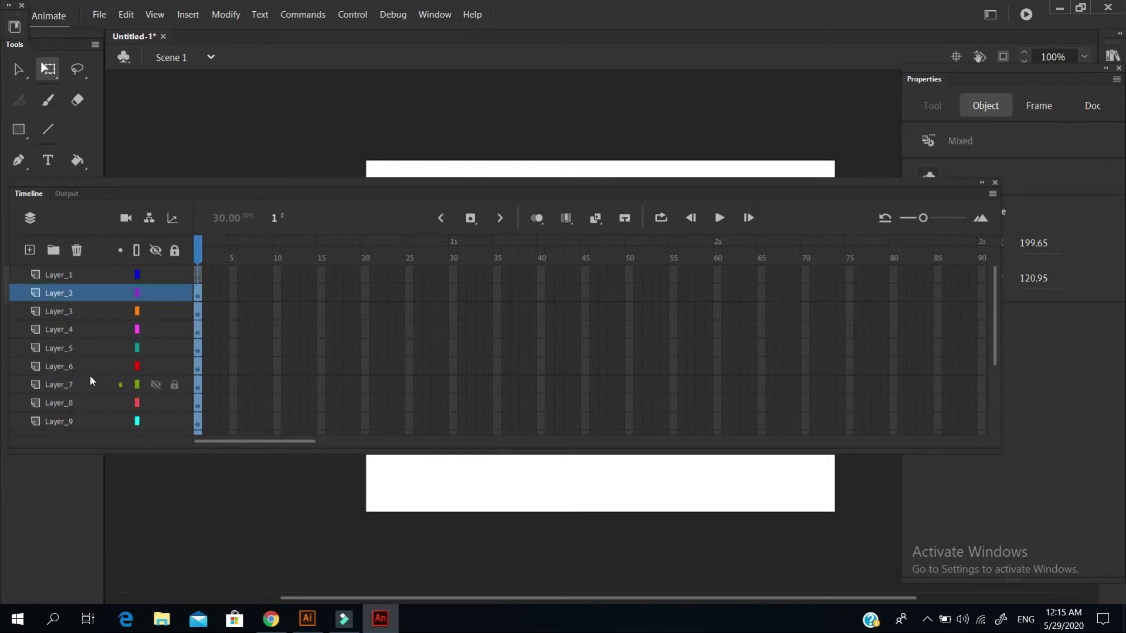
scroll(100, 326, down, 1)
scroll(89, 382, down, 2)
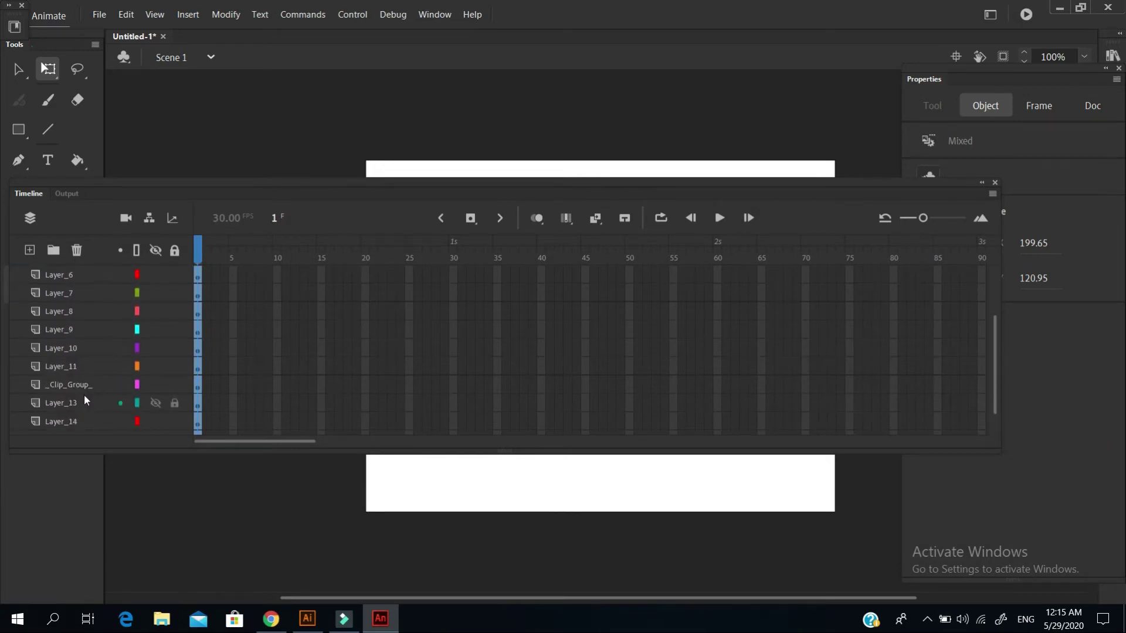
scroll(97, 384, up, 2)
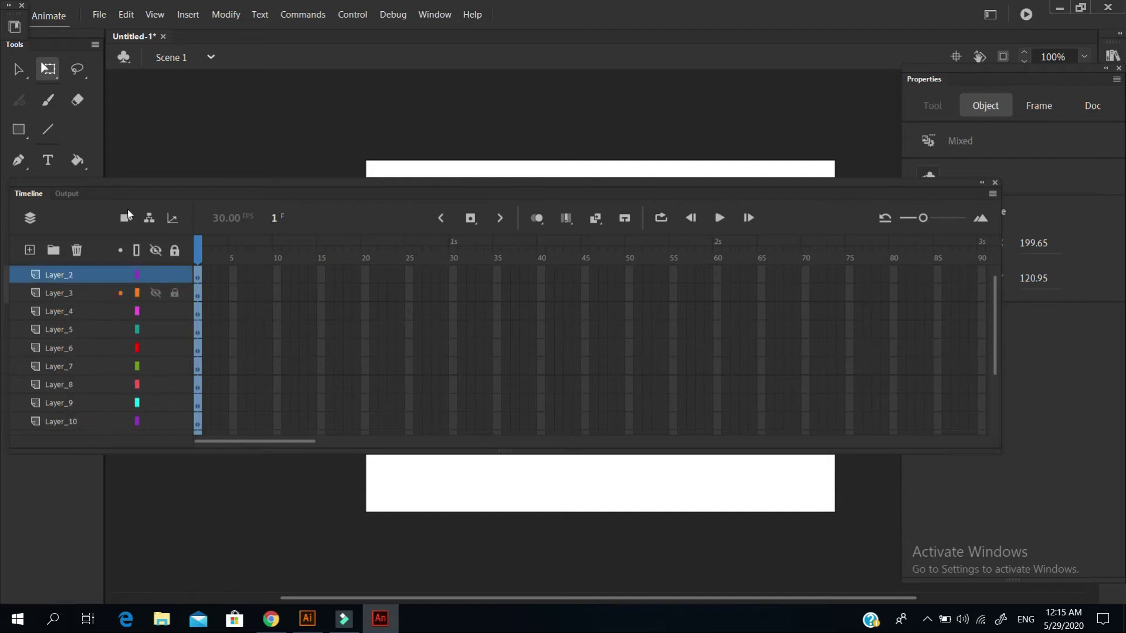
Arrange the Timeline panel beneath the granny and select one eye to check which layer holds it.
drag(115, 183, 192, 384)
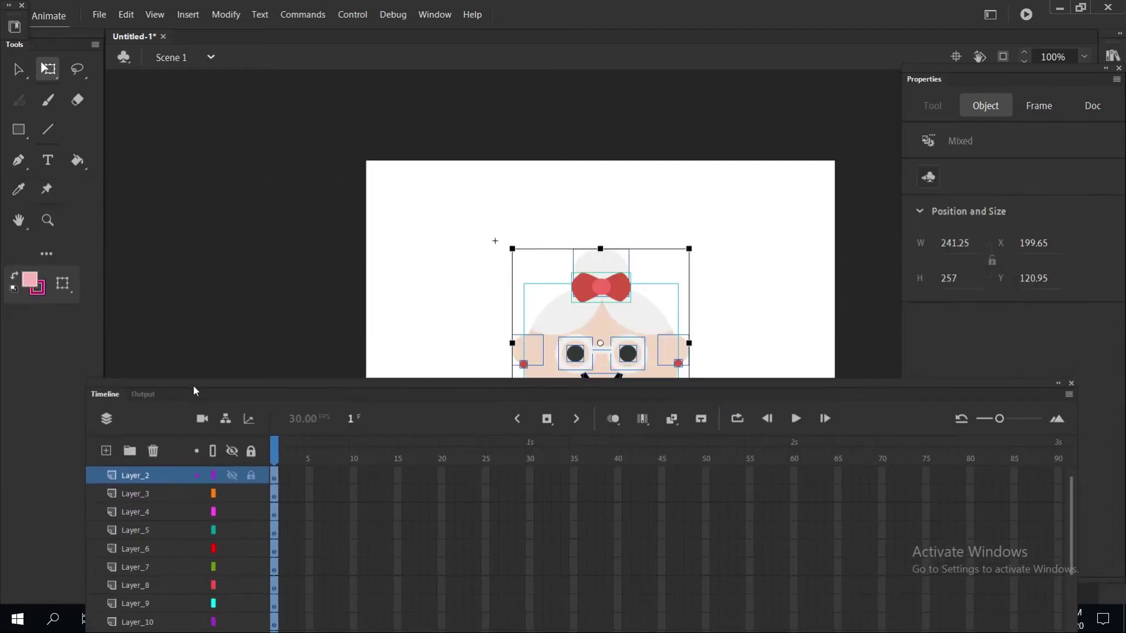
drag(751, 382, 707, 474)
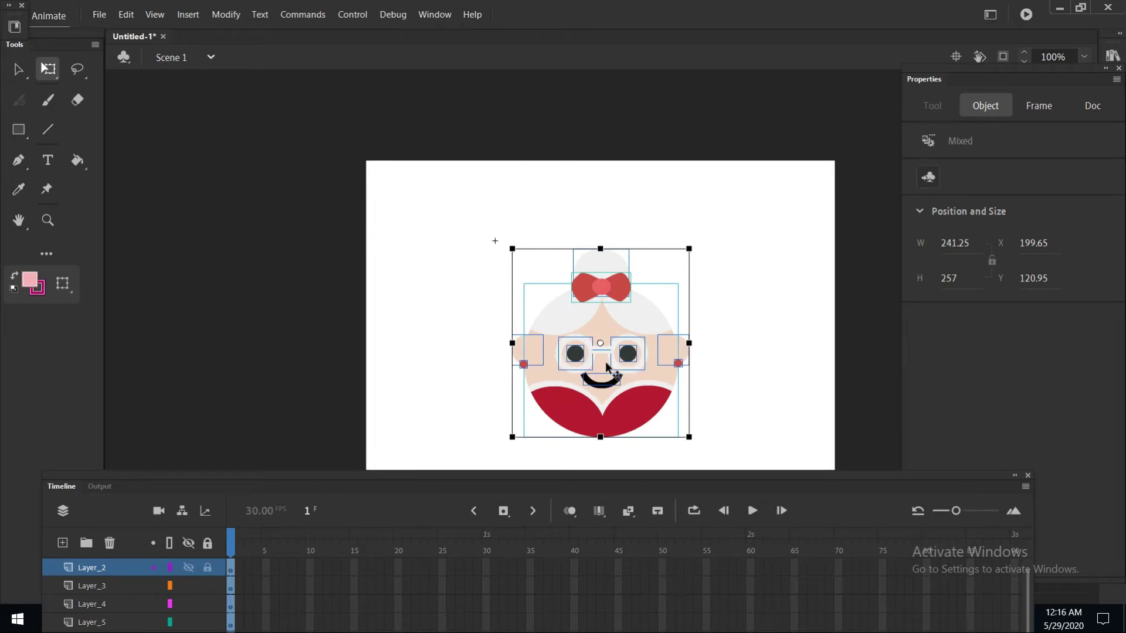
click(734, 369)
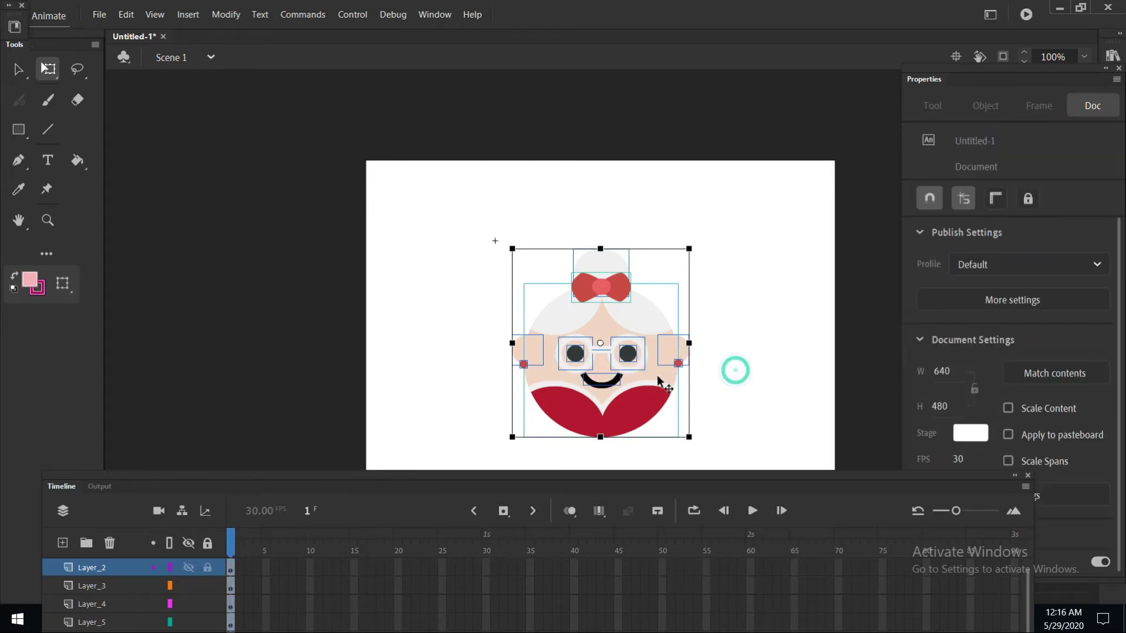
click(629, 355)
drag(540, 477, 640, 420)
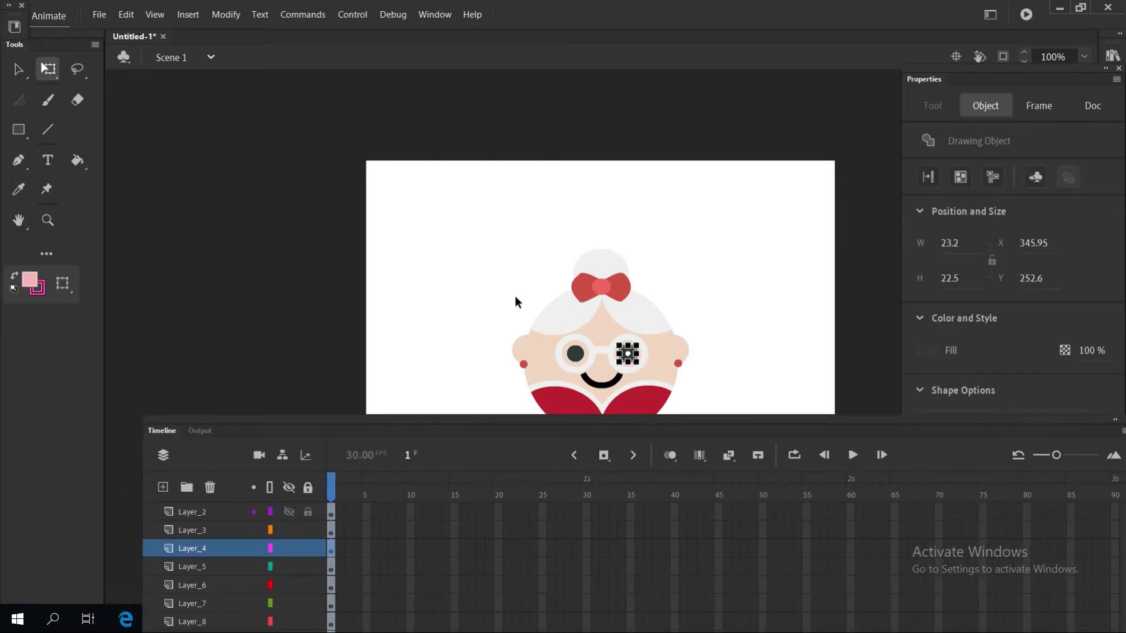
scroll(519, 299, down, 5)
drag(569, 414, 572, 293)
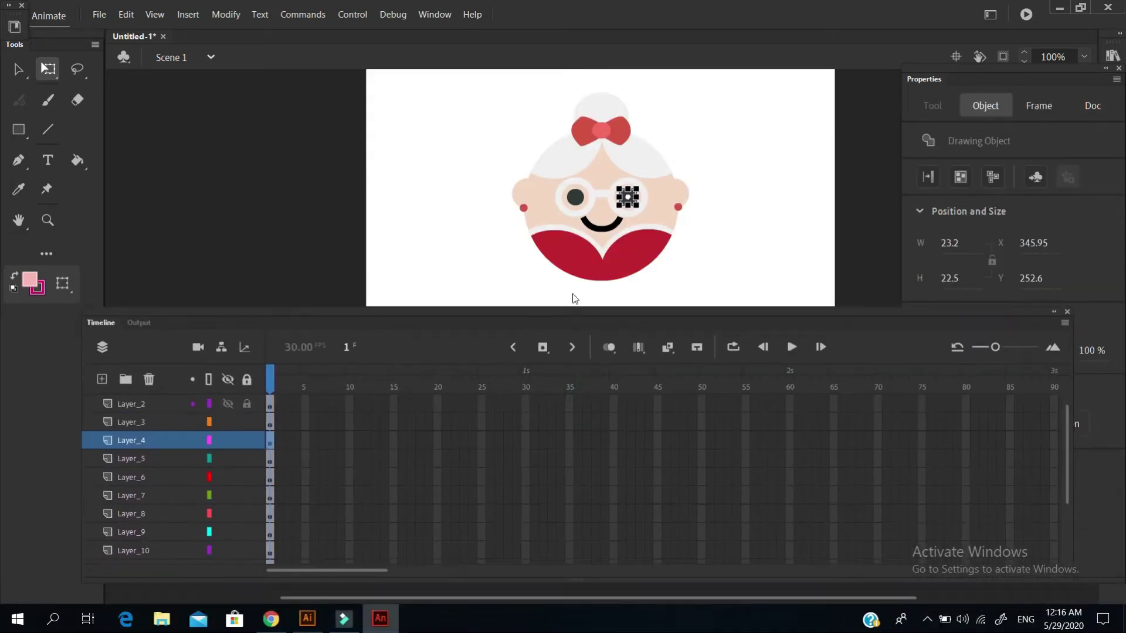
Select the other eye, the clip group, both ears and the hair bun one at a time to identify their layers.
click(575, 196)
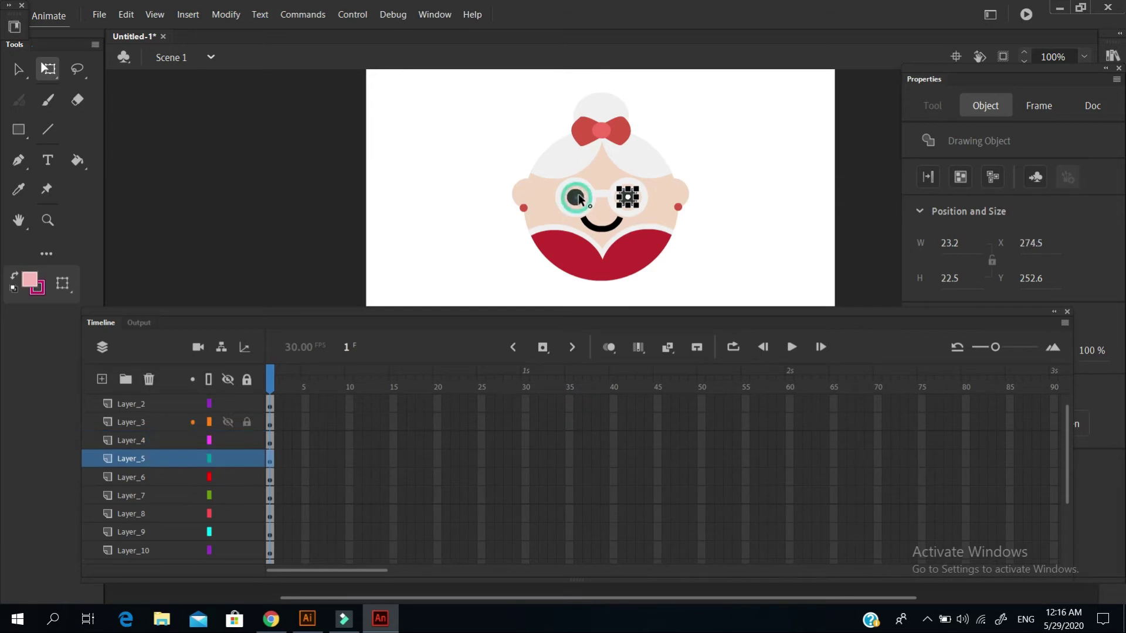
click(572, 262)
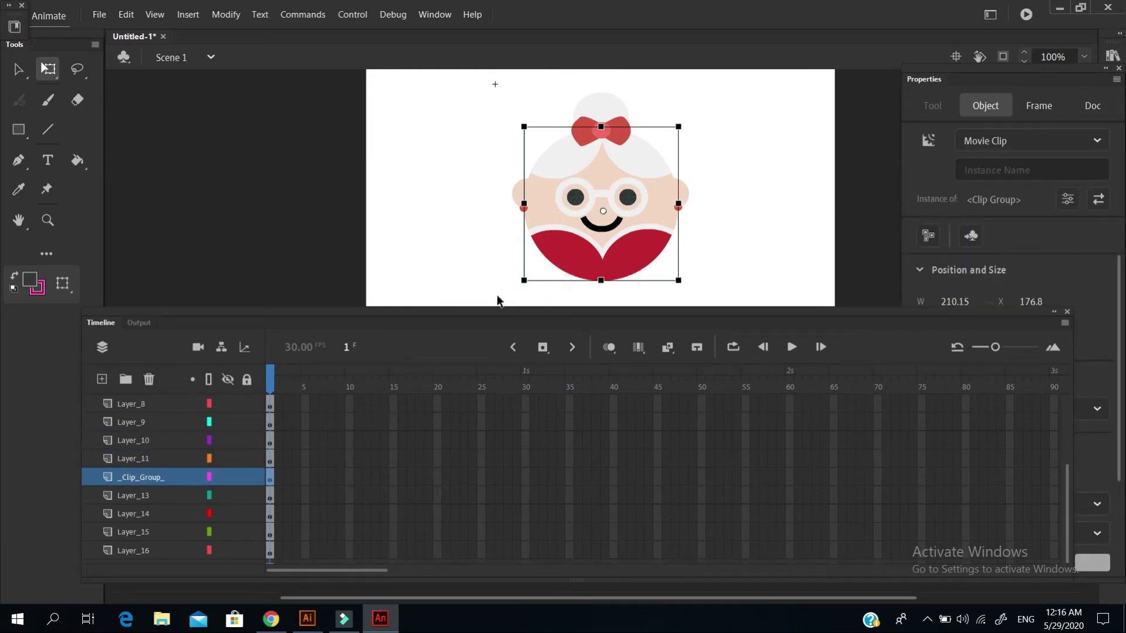
click(521, 194)
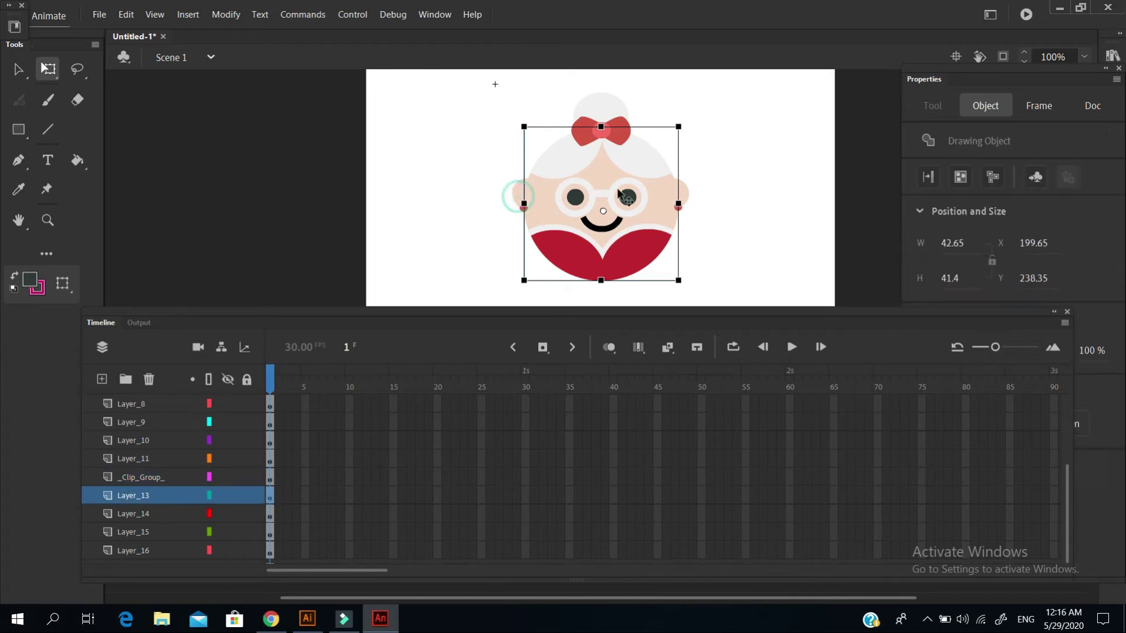
click(678, 189)
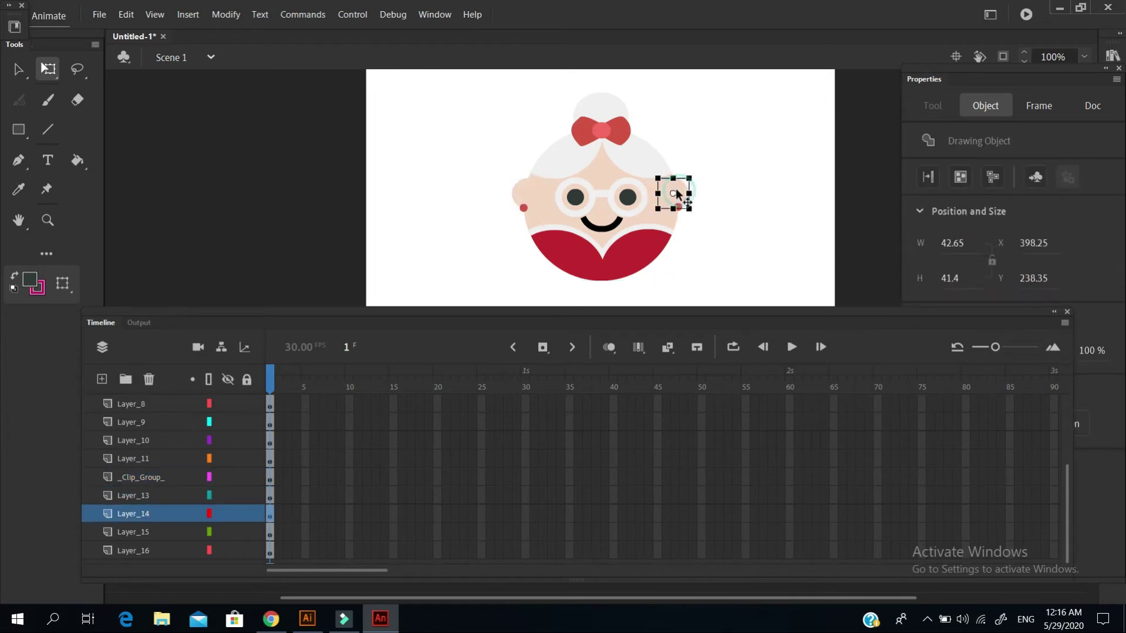
click(607, 112)
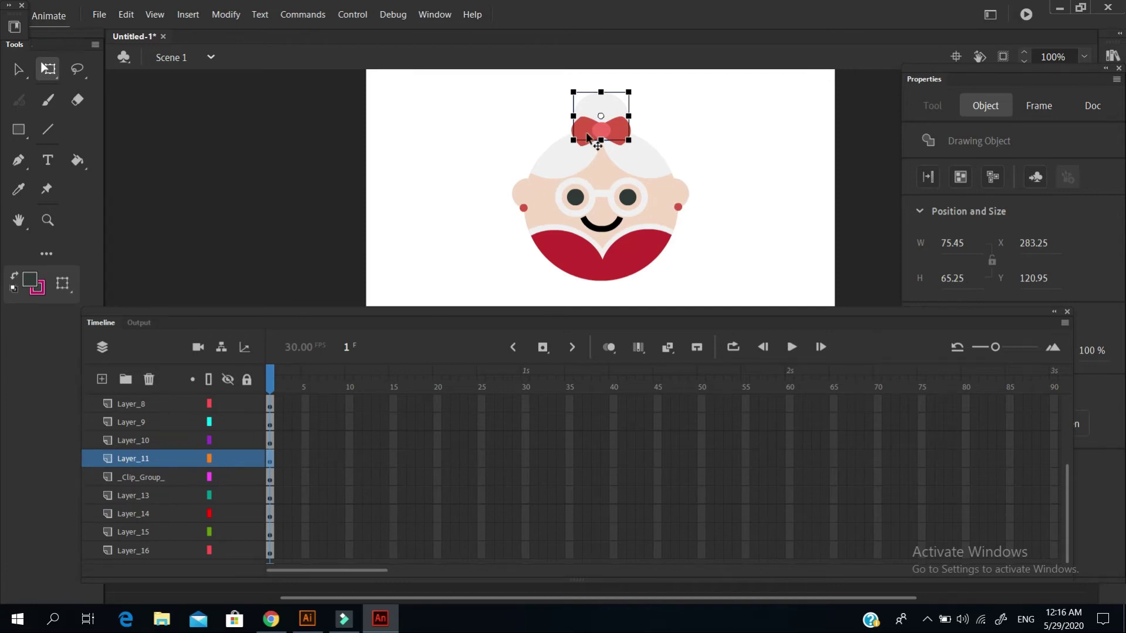
click(674, 195)
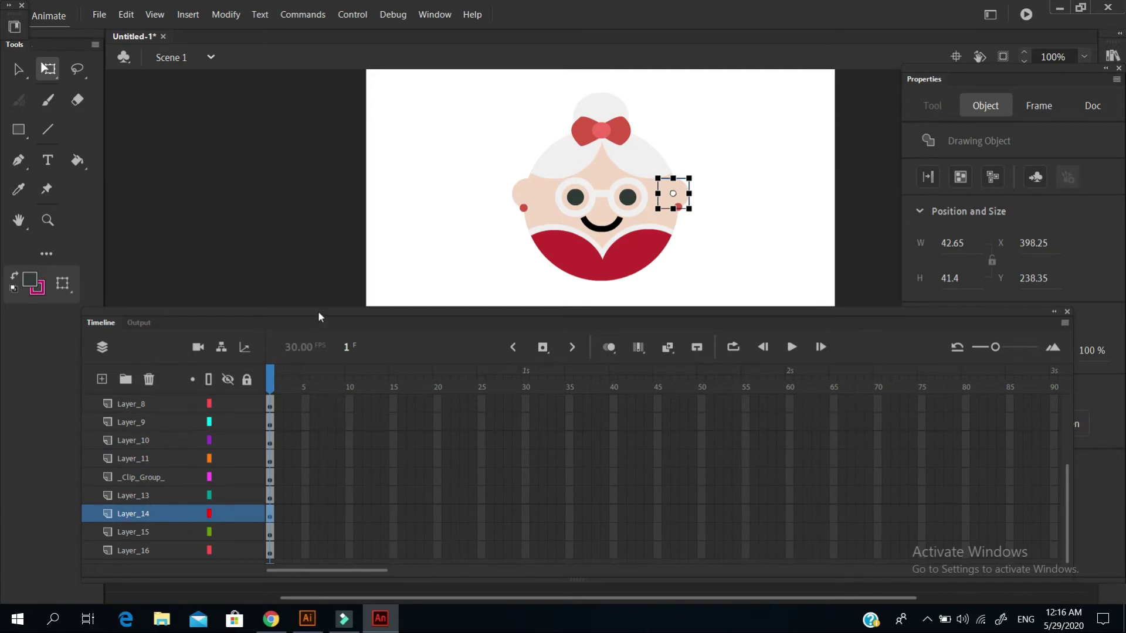
Shift the Timeline panel slightly lower to expose more of the stage and clear the selection.
drag(318, 311, 241, 334)
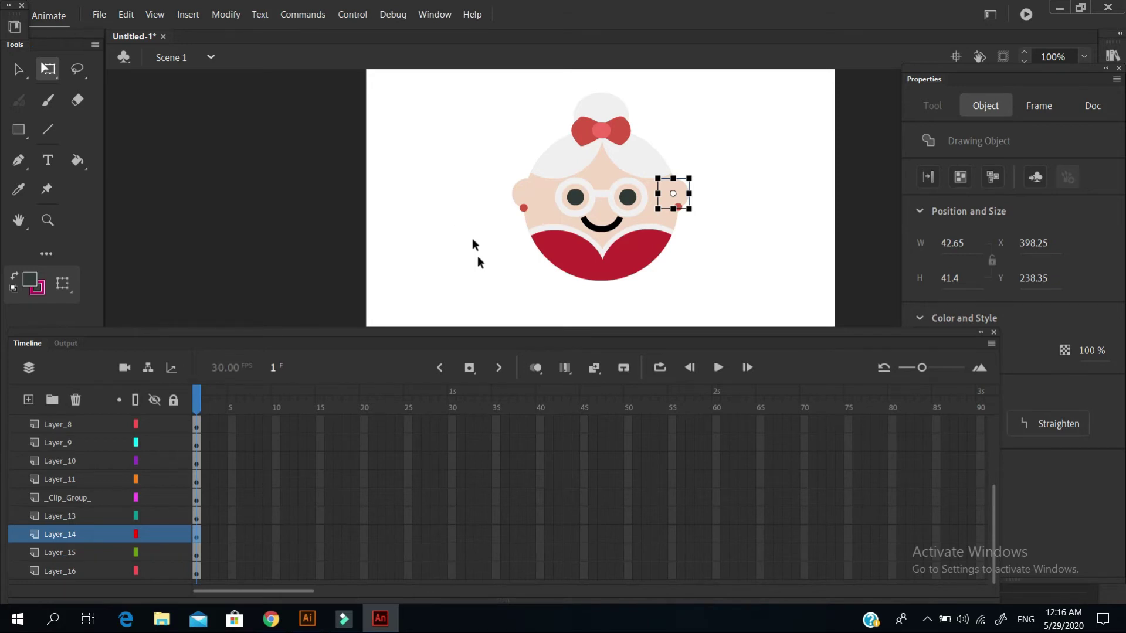
click(440, 268)
mouse_move(435, 334)
mouse_down()
mouse_move(445, 520)
mouse_move(389, 399)
mouse_move(439, 332)
mouse_up()
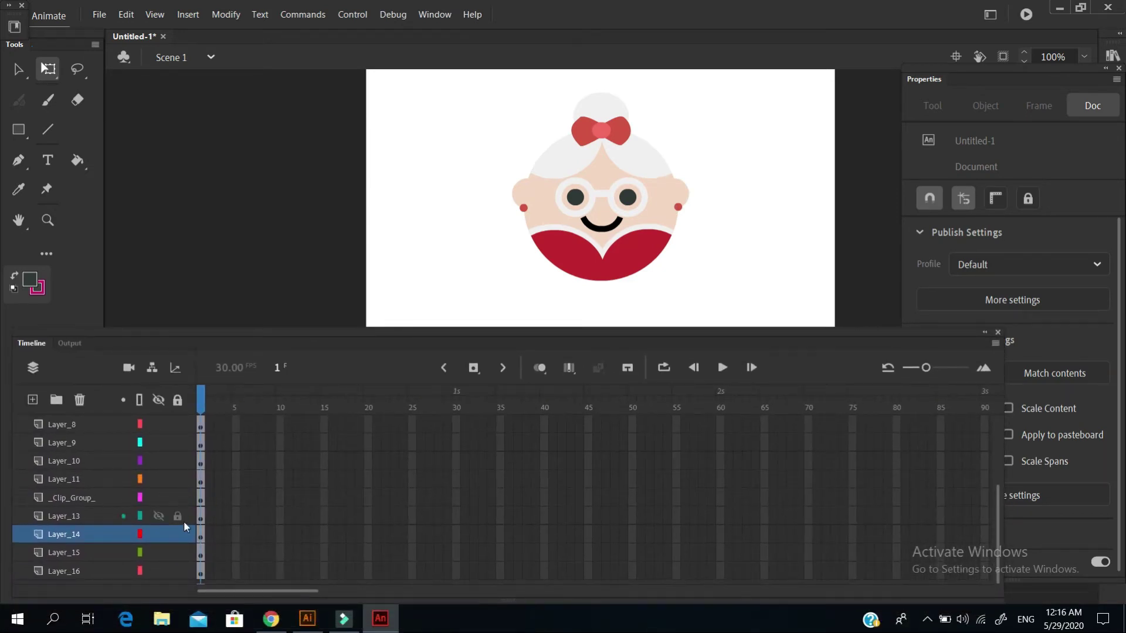
Undo the recent selections and the distribution to layers, back to the single Layer_1.
key(ctrl+z)
key(ctrl+z)
key(ctrl+z)
key(ctrl+z)
key(ctrl+z)
key(ctrl+z)
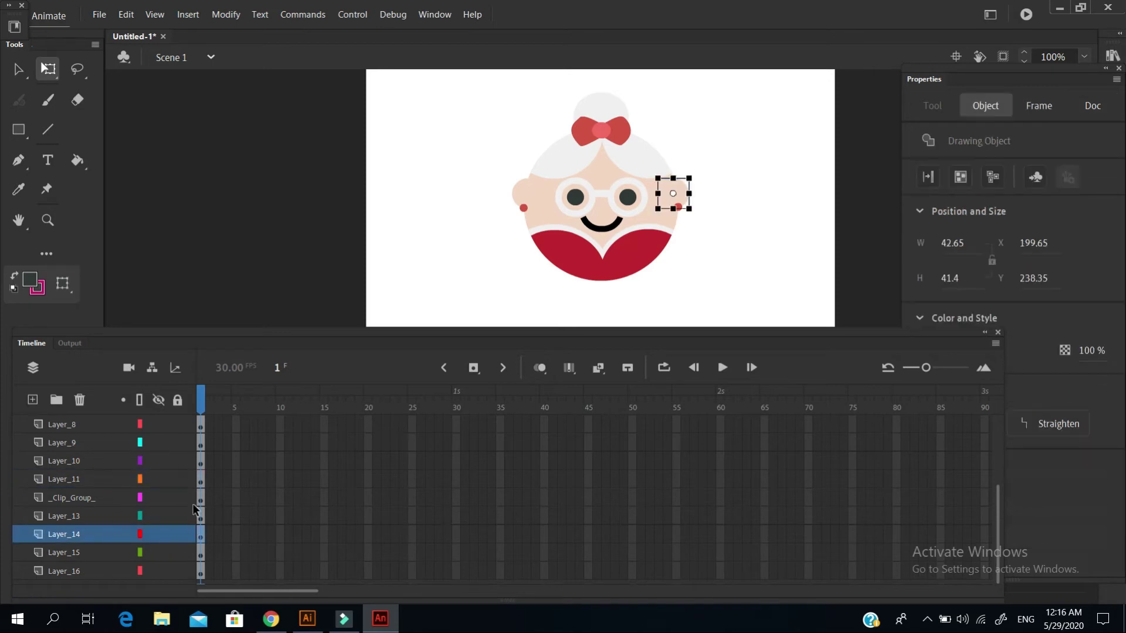
key(ctrl+z)
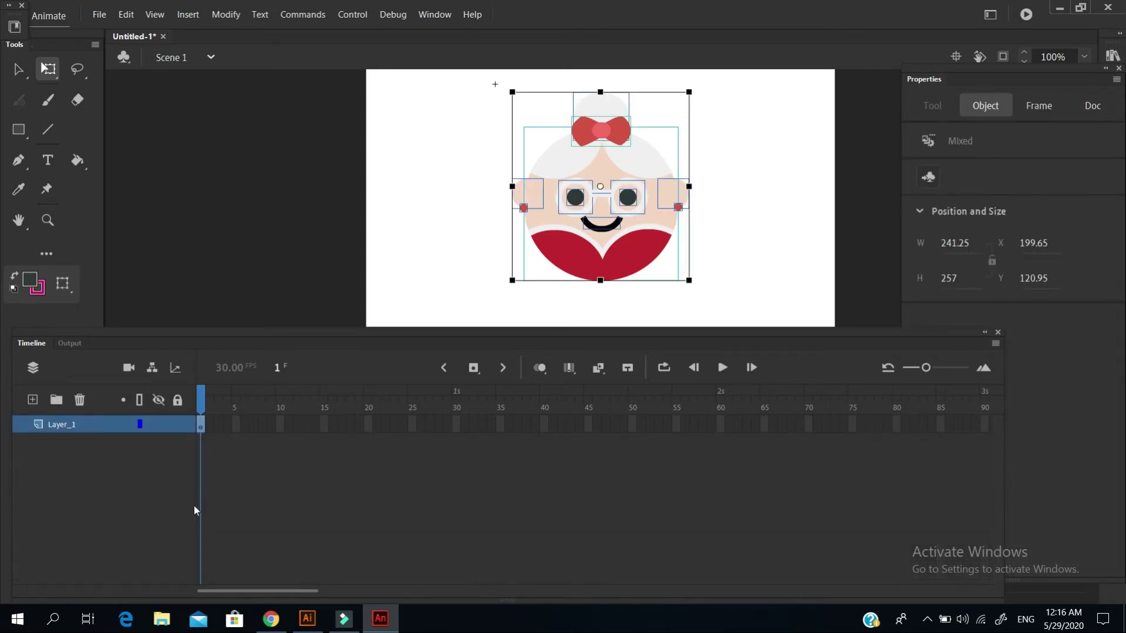
click(262, 466)
click(364, 252)
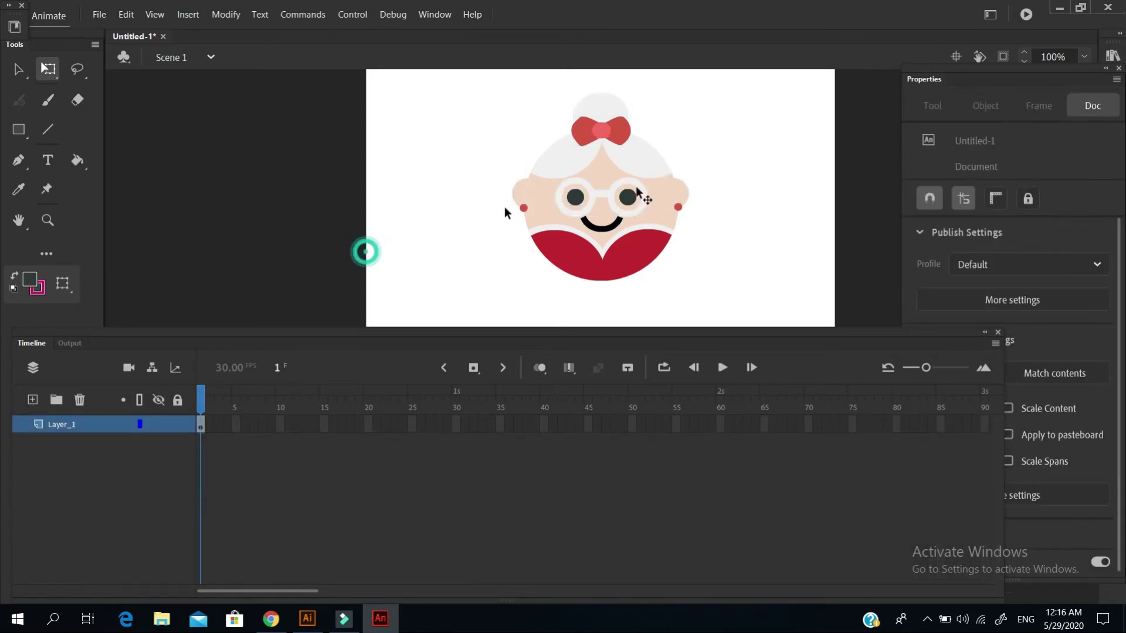
click(635, 148)
click(731, 156)
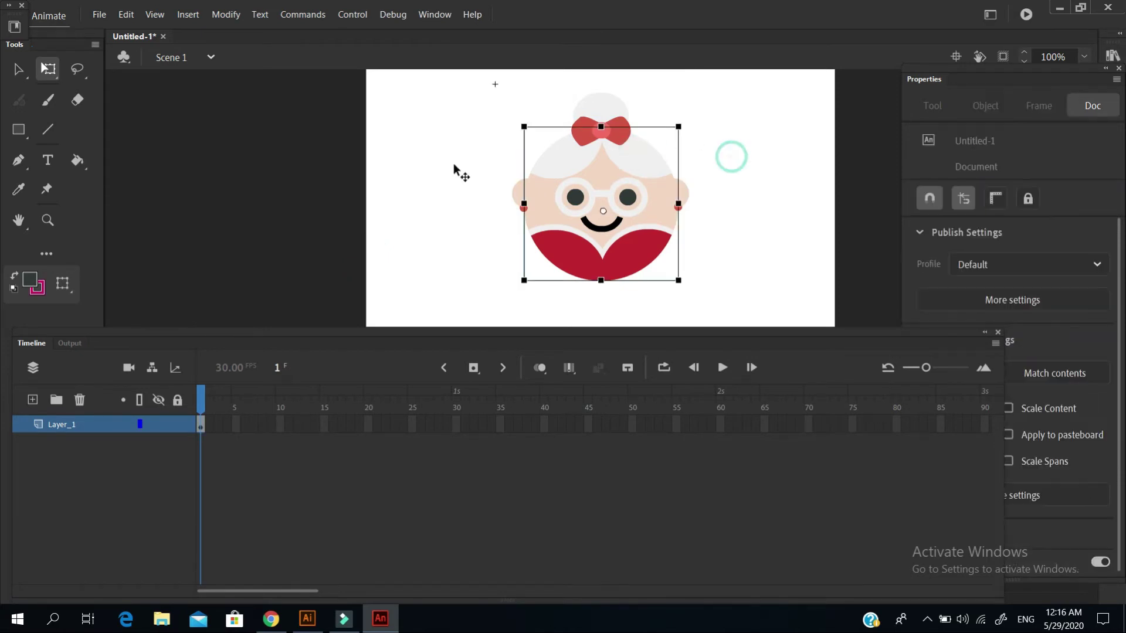
click(487, 93)
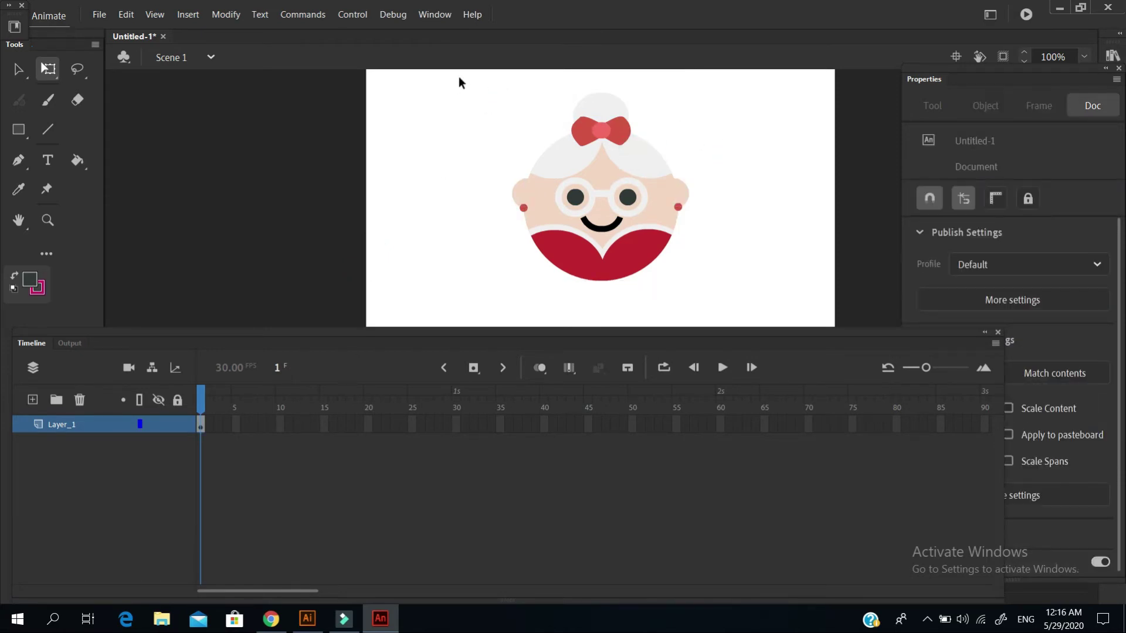
Select all of the granny's parts together and convert them to a Graphic symbol named grannie.
drag(460, 78, 731, 292)
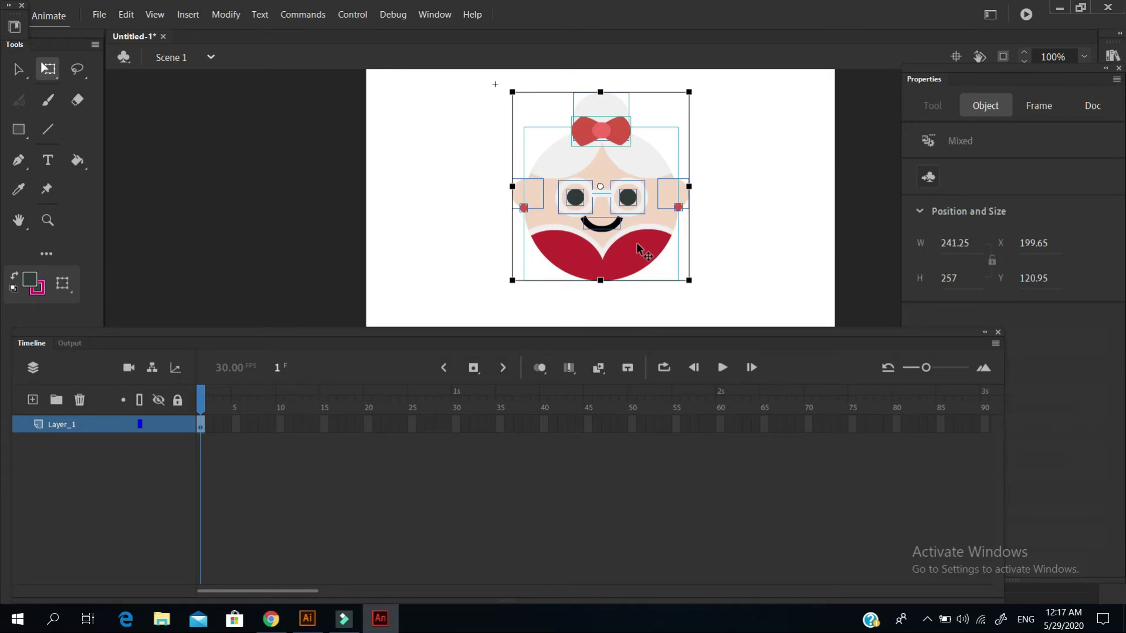
right_click(638, 246)
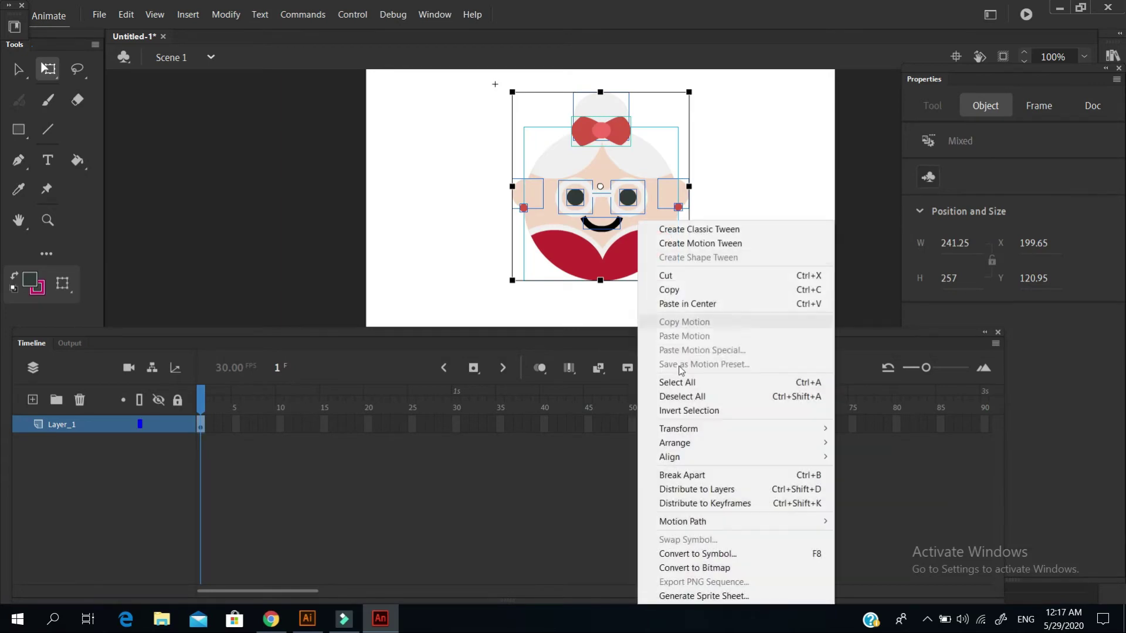
click(704, 555)
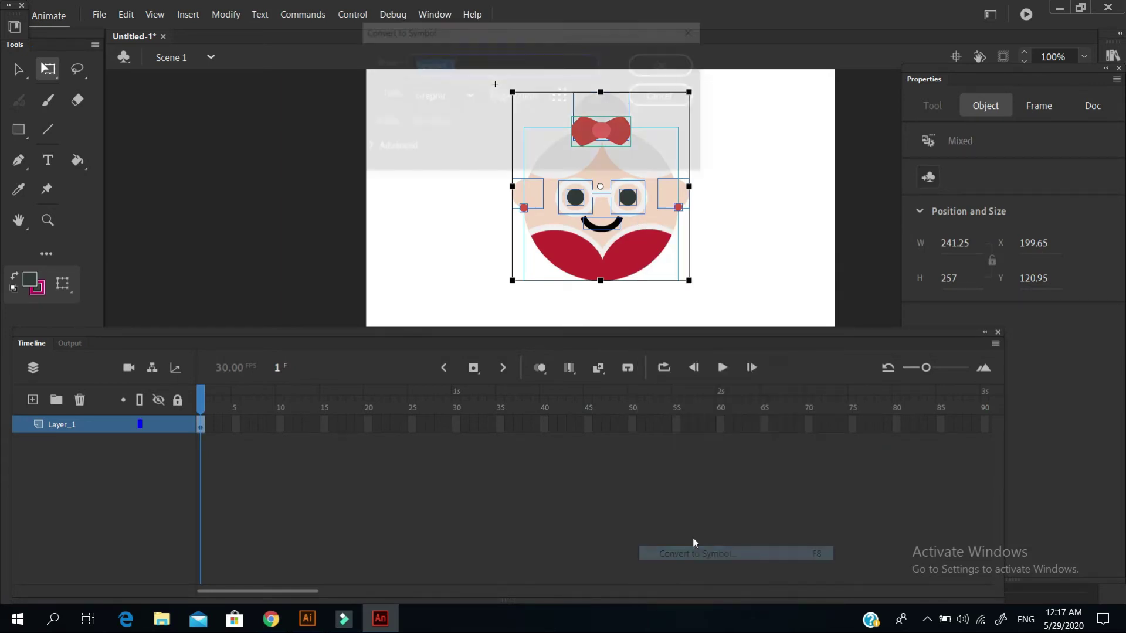
text(gfra)
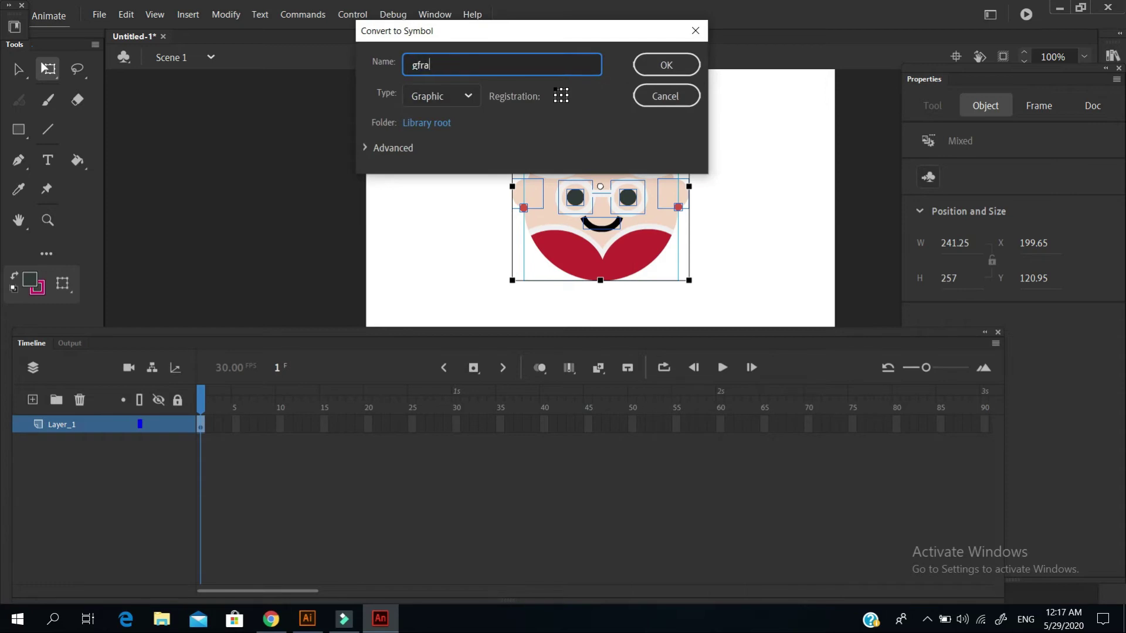
key(BackSpace)
key(BackSpace)
key(BackSpace)
click(667, 65)
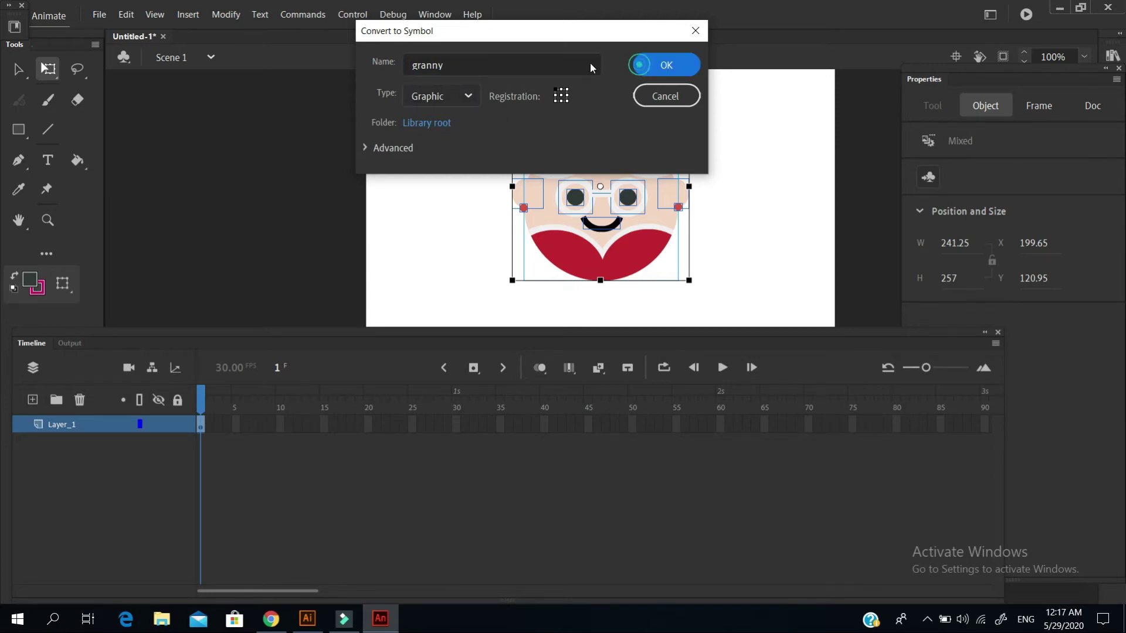
click(653, 121)
click(461, 64)
text(2)
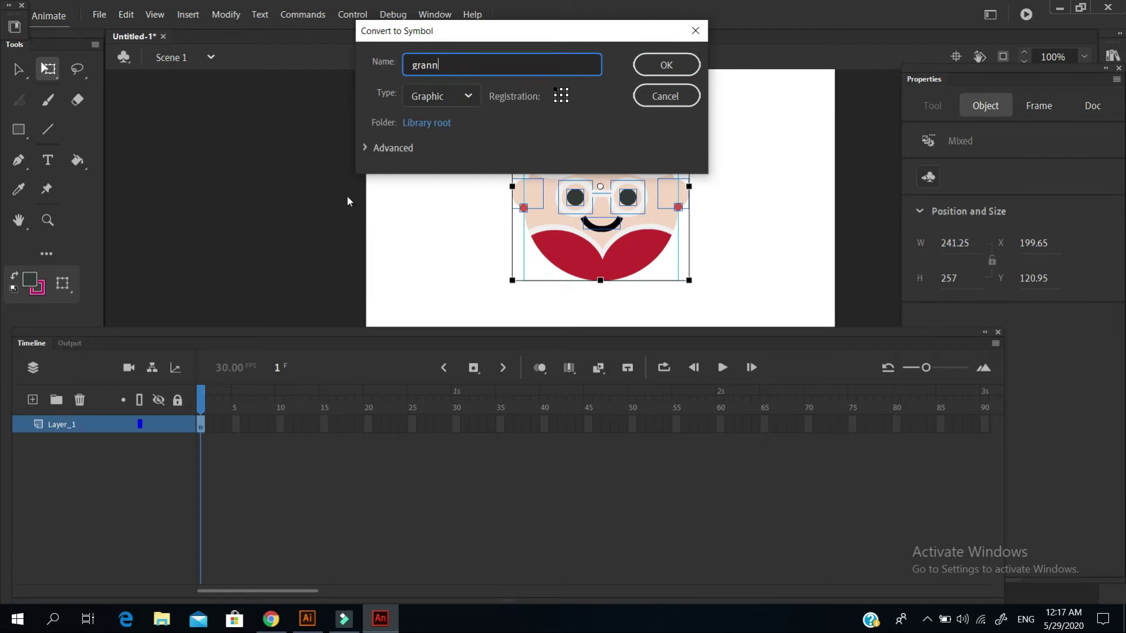
click(666, 64)
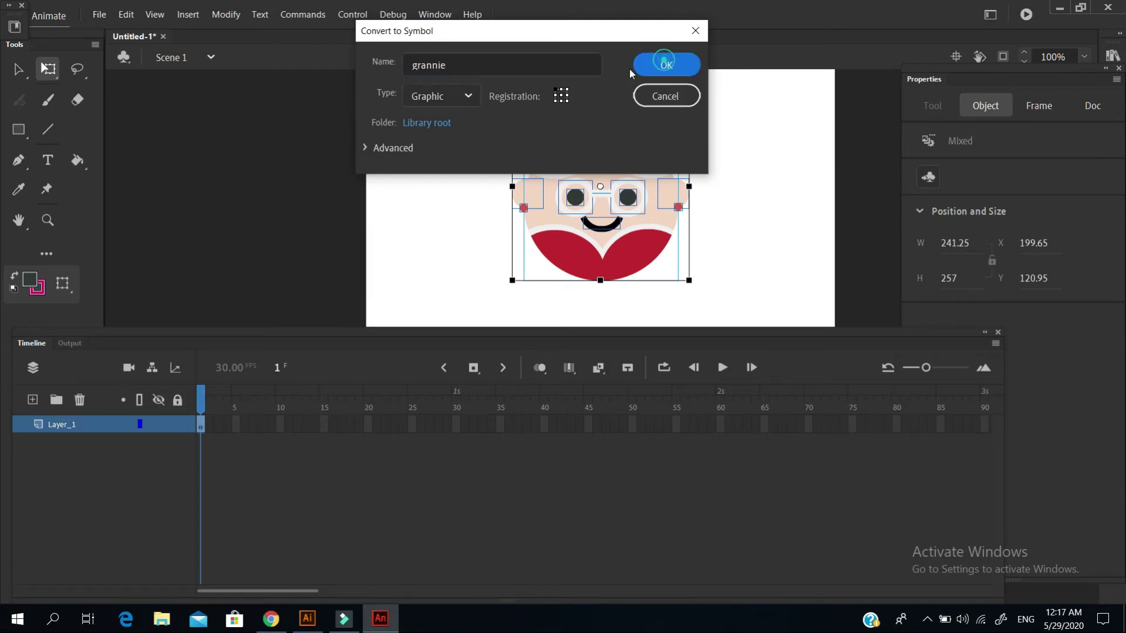
Move the grannie symbol slightly lower on the stage and shift the Timeline panel down to uncover more of the stage.
click(743, 178)
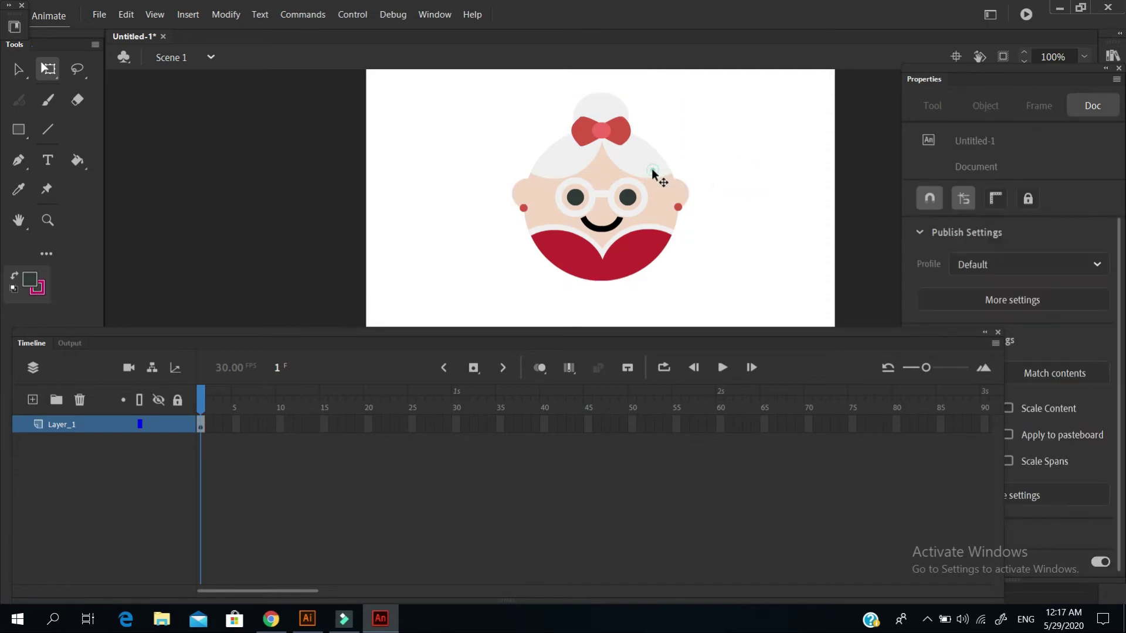
drag(644, 168, 648, 192)
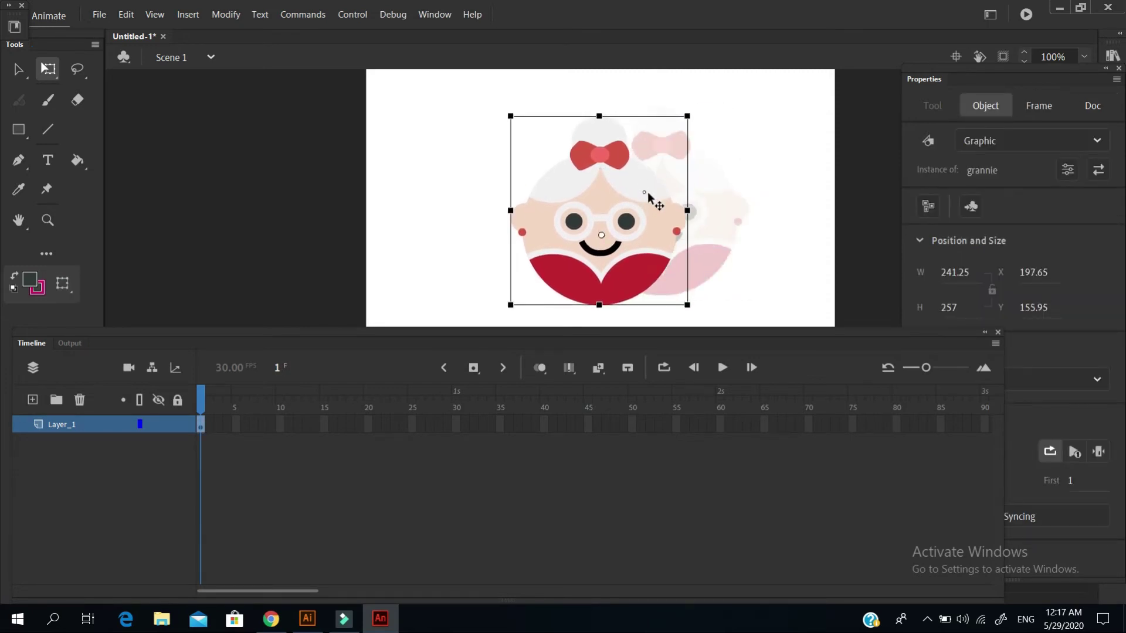
click(732, 285)
drag(679, 344, 710, 403)
scroll(756, 301, up, 3)
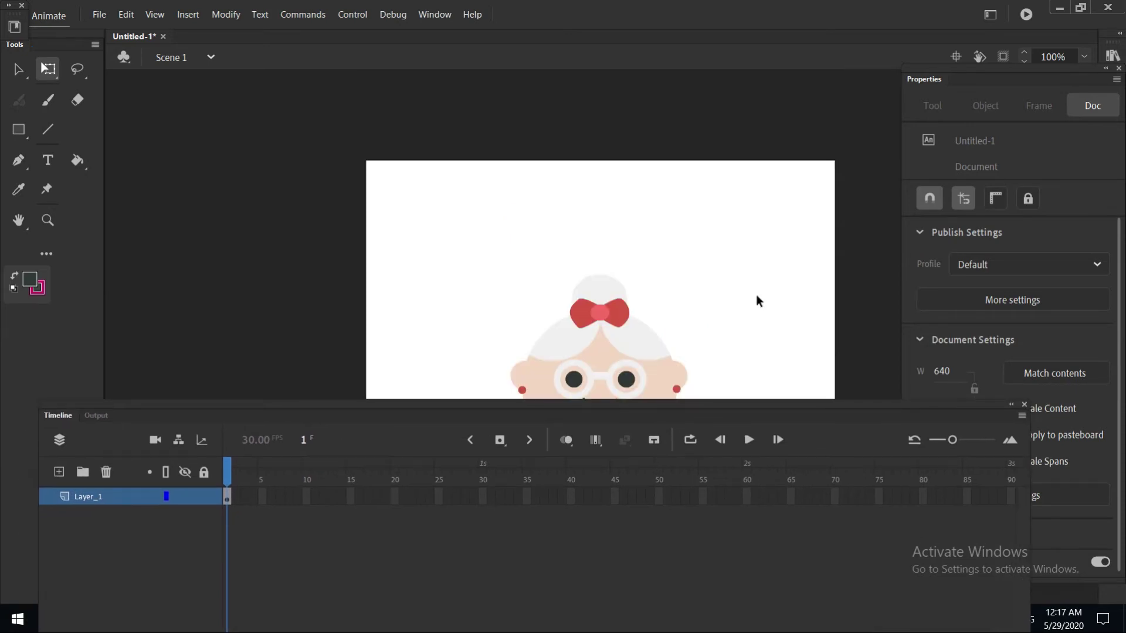
scroll(756, 301, down, 3)
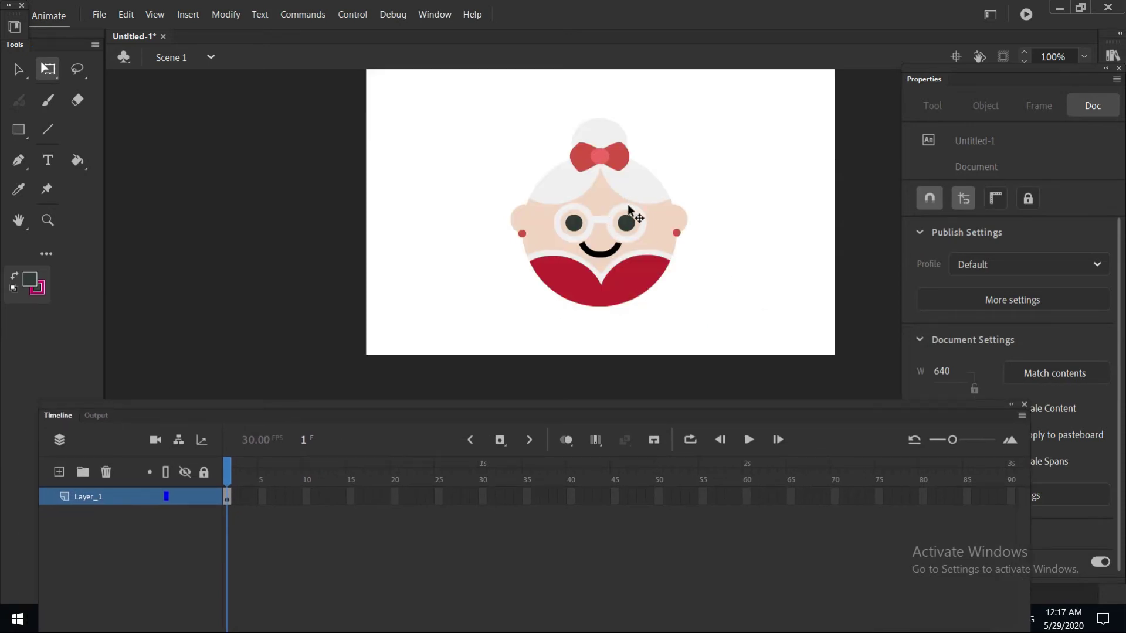
Rename Layer_1 as grannie.
click(106, 497)
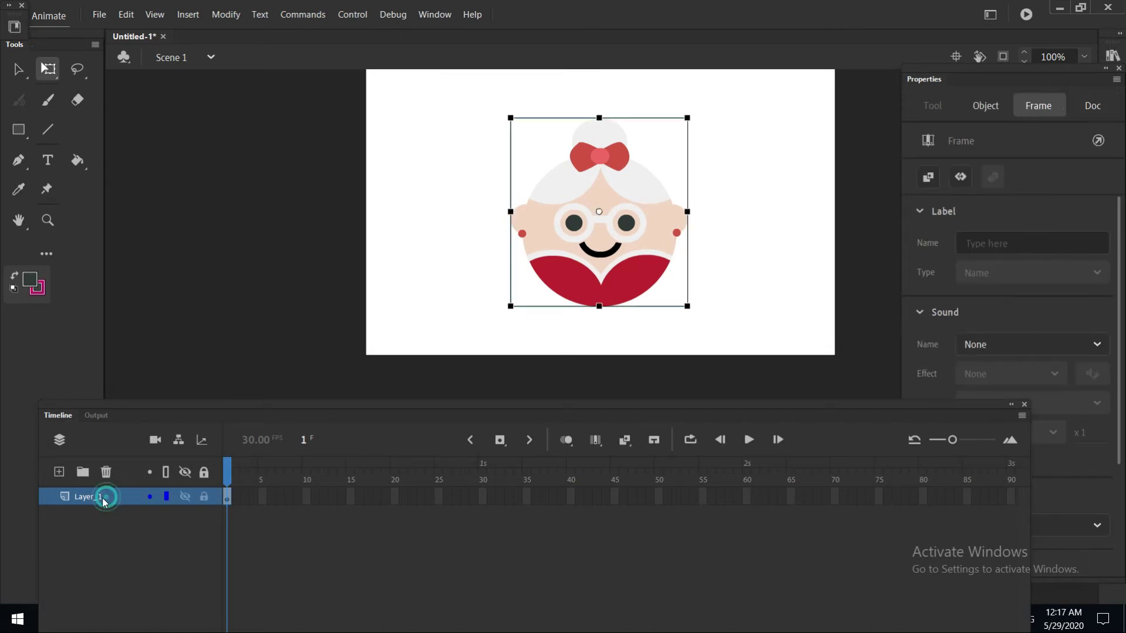
double_click(106, 497)
double_click(116, 497)
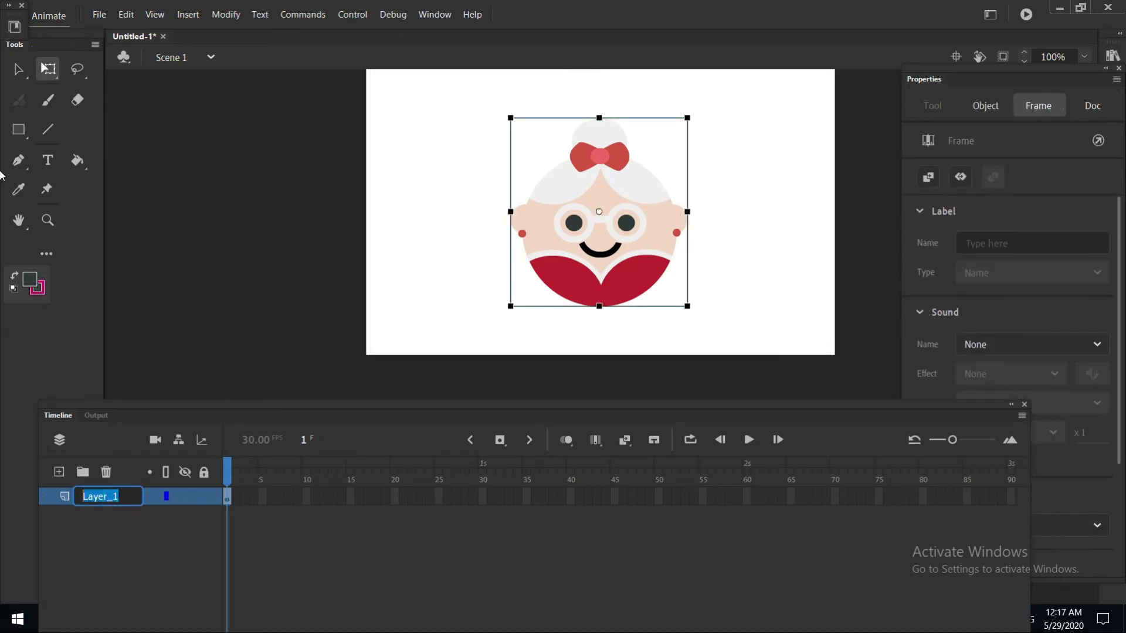
text(grannie)
click(261, 244)
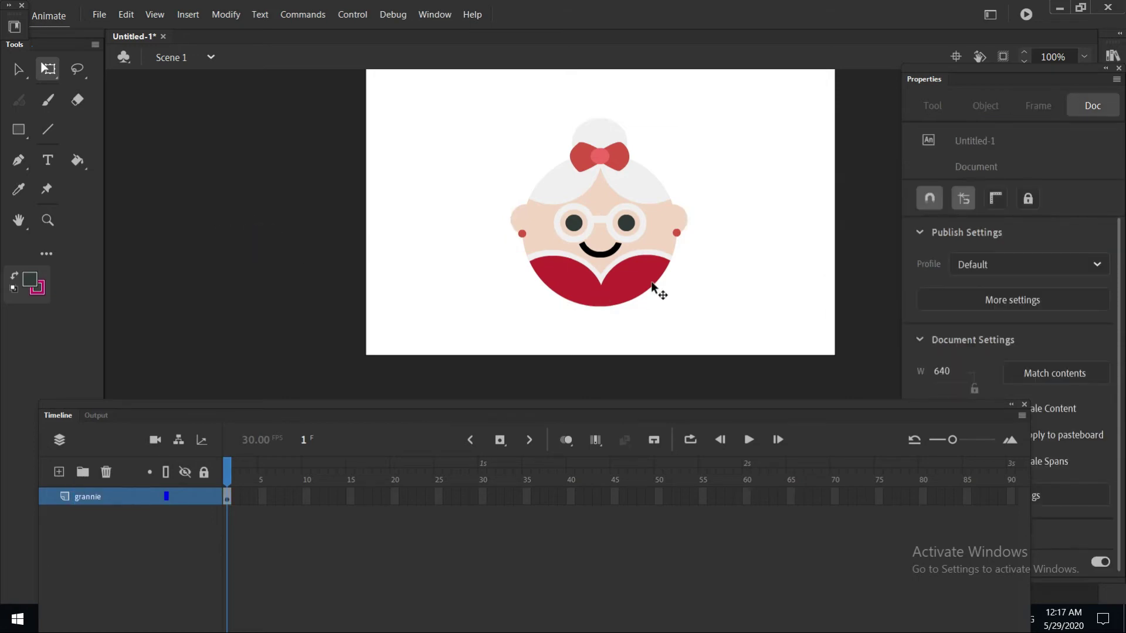
Lower the Timeline panel further and scale the grannie symbol down about its centre to about 198 by 211 px.
scroll(655, 288, up, 3)
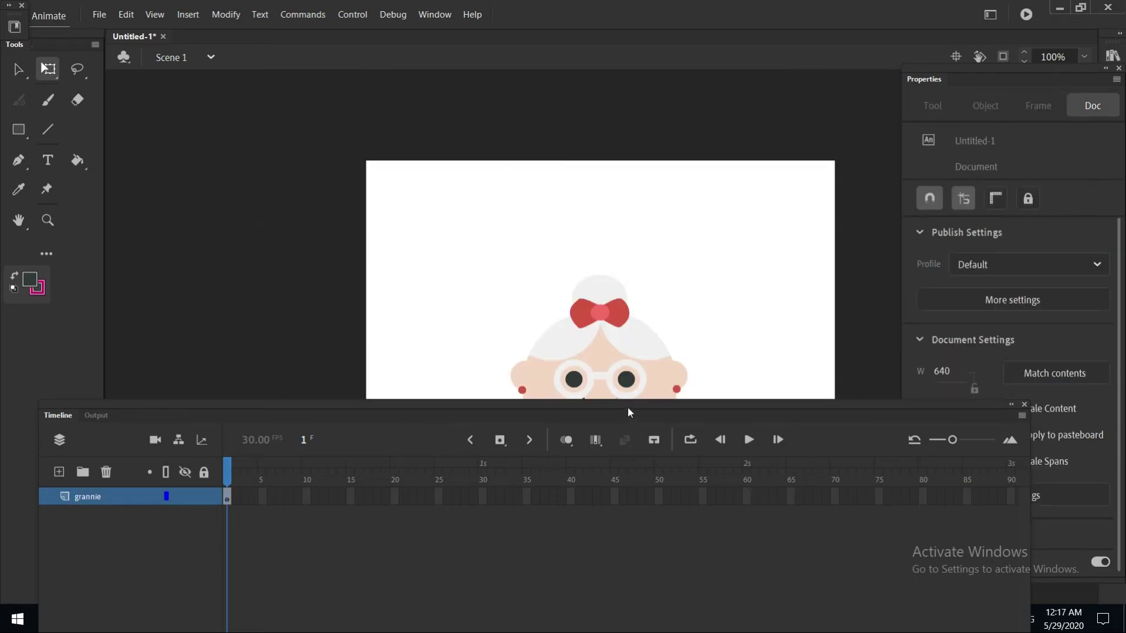
mouse_move(628, 407)
mouse_down()
mouse_move(647, 506)
mouse_move(645, 490)
mouse_up()
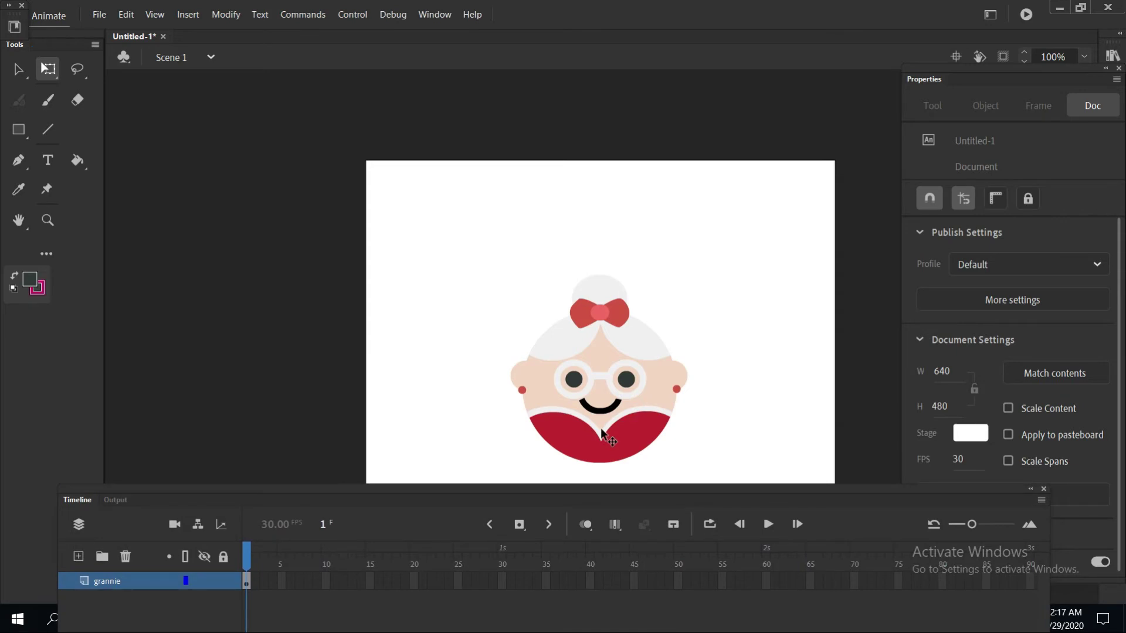
click(613, 420)
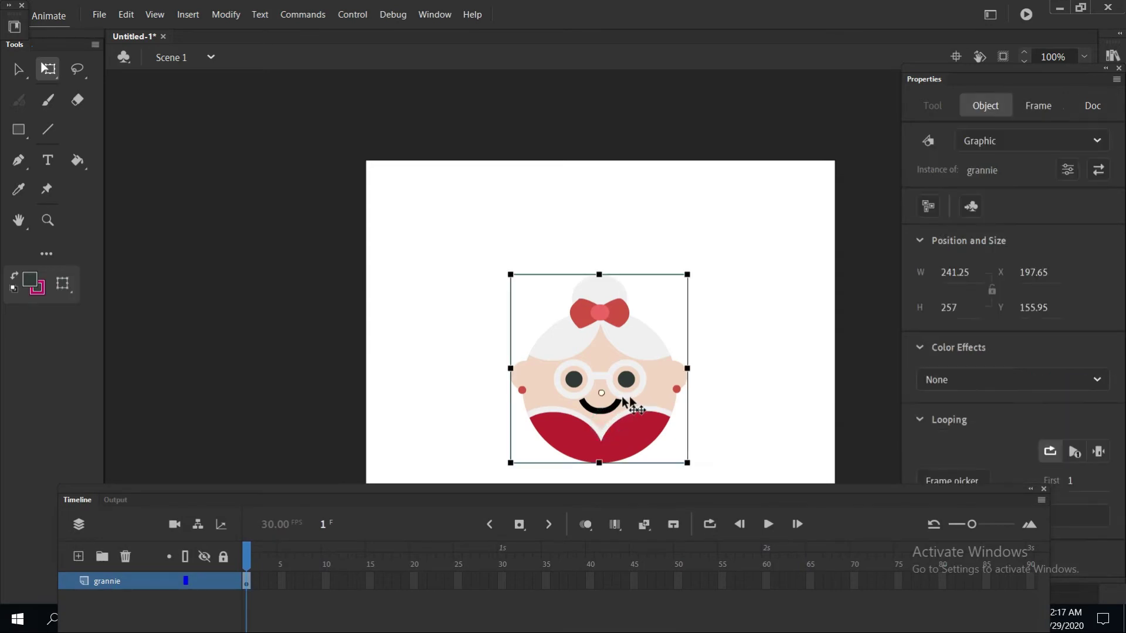
drag(688, 274, 674, 296)
click(740, 331)
scroll(694, 324, down, 3)
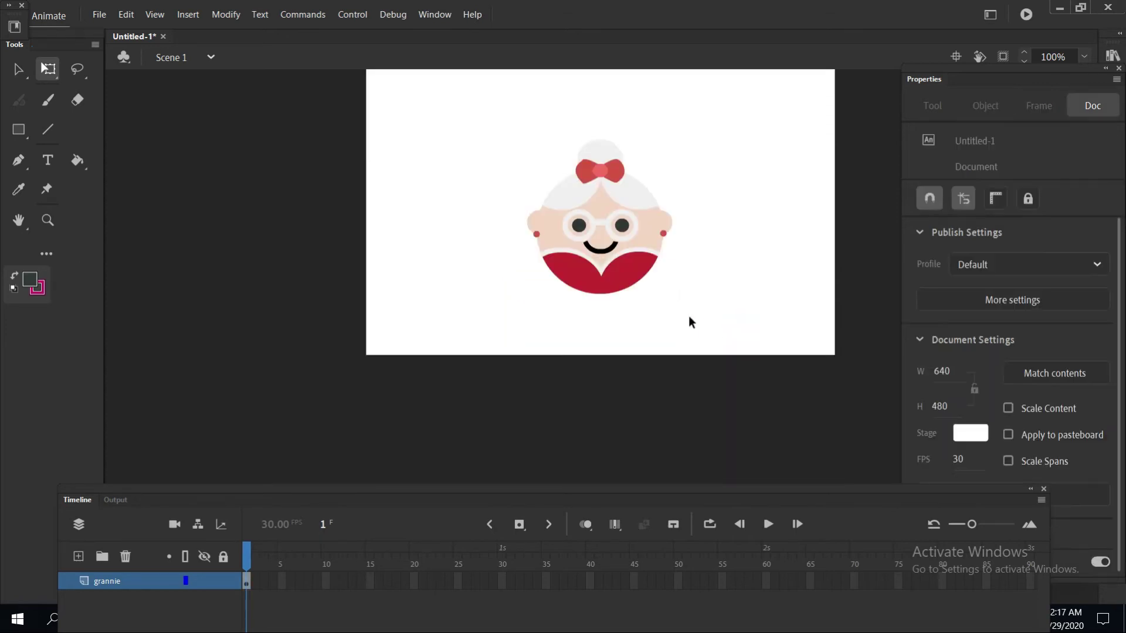
Reposition the Timeline panel beneath the granny so that the grannie layer and its frames stay accessible.
scroll(690, 322, up, 3)
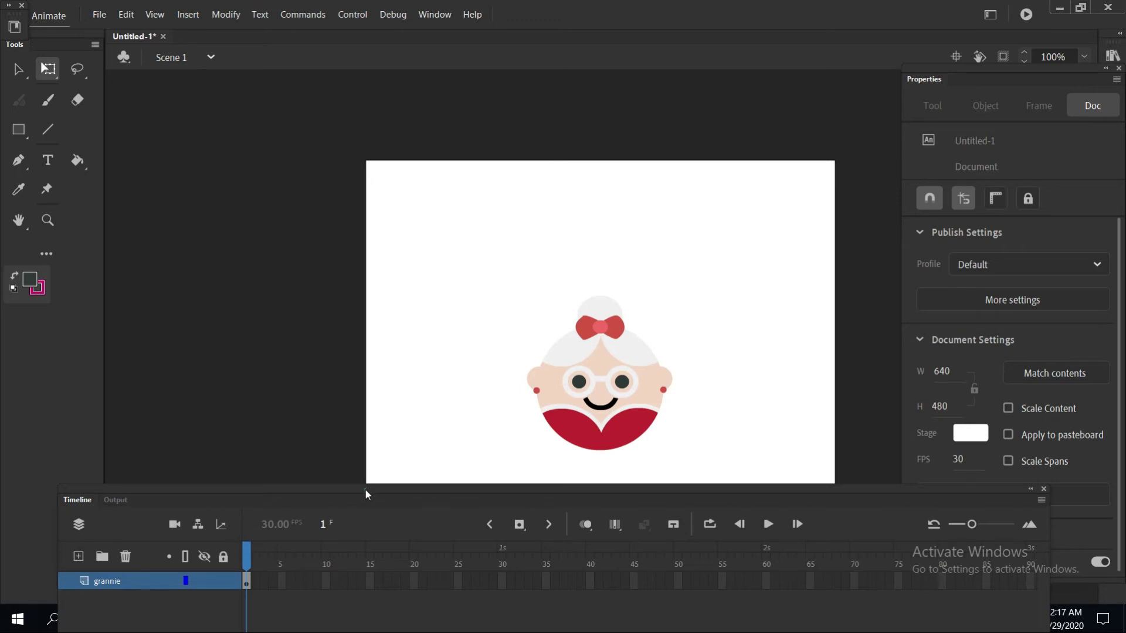
drag(365, 488, 338, 485)
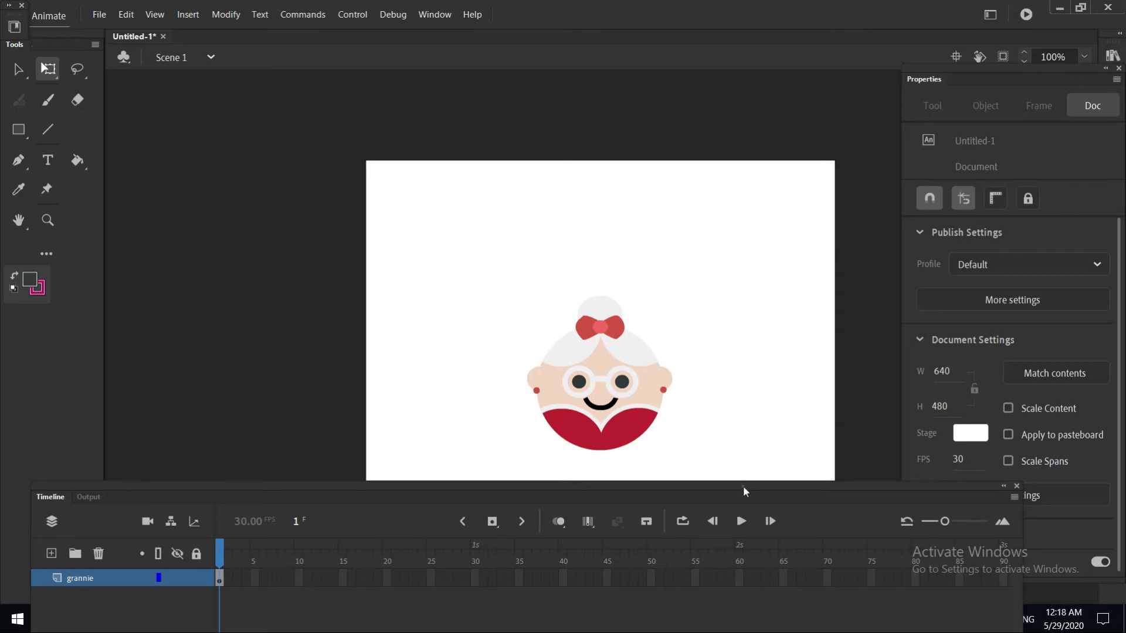
drag(744, 485, 722, 478)
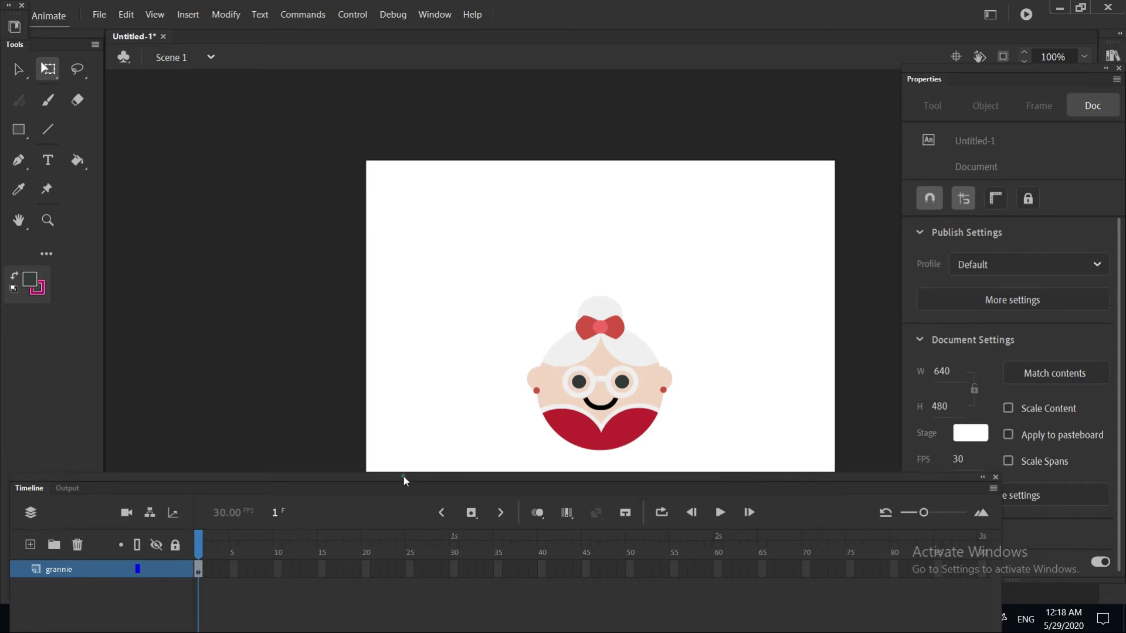
drag(403, 476, 402, 484)
Insert keyframes on the grannie layer at frames 10 and 20.
right_click(278, 578)
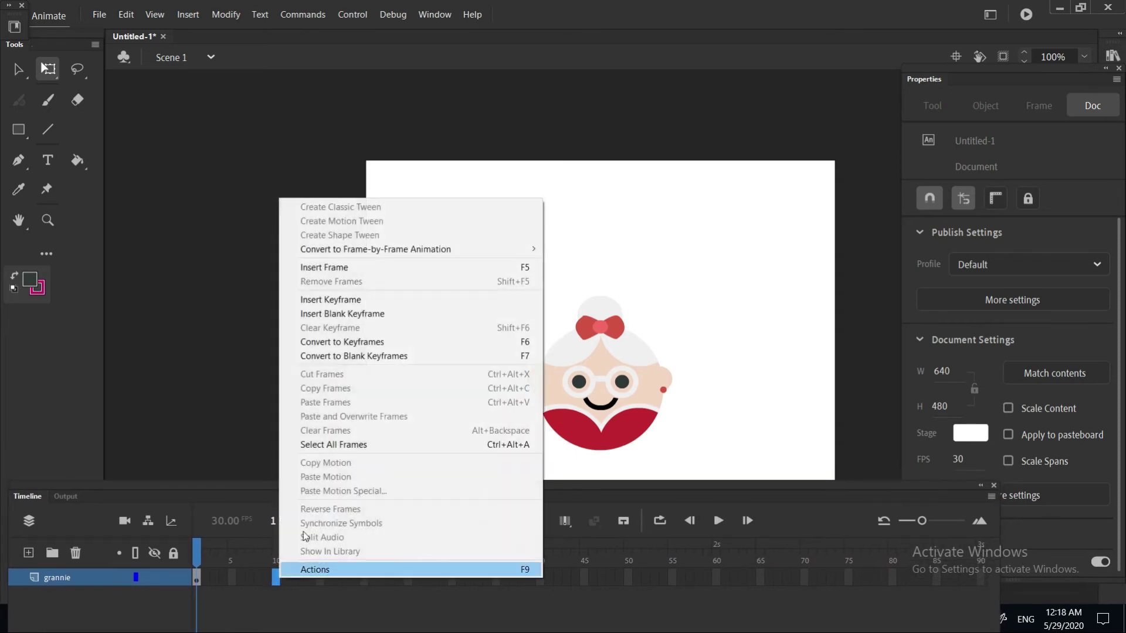
click(363, 301)
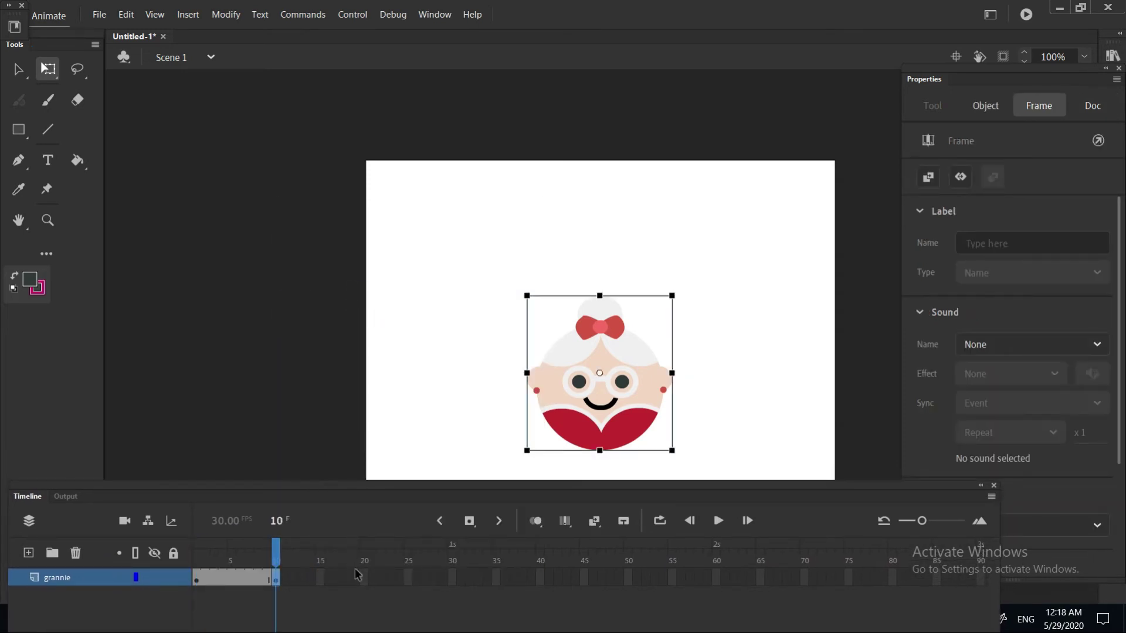
right_click(367, 585)
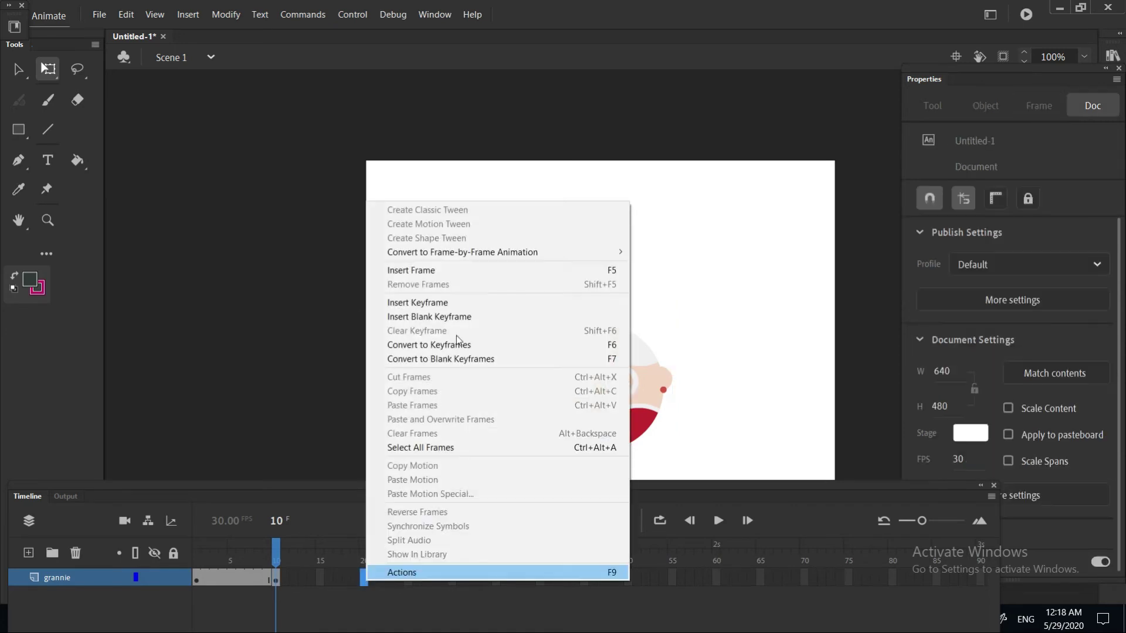
click(462, 304)
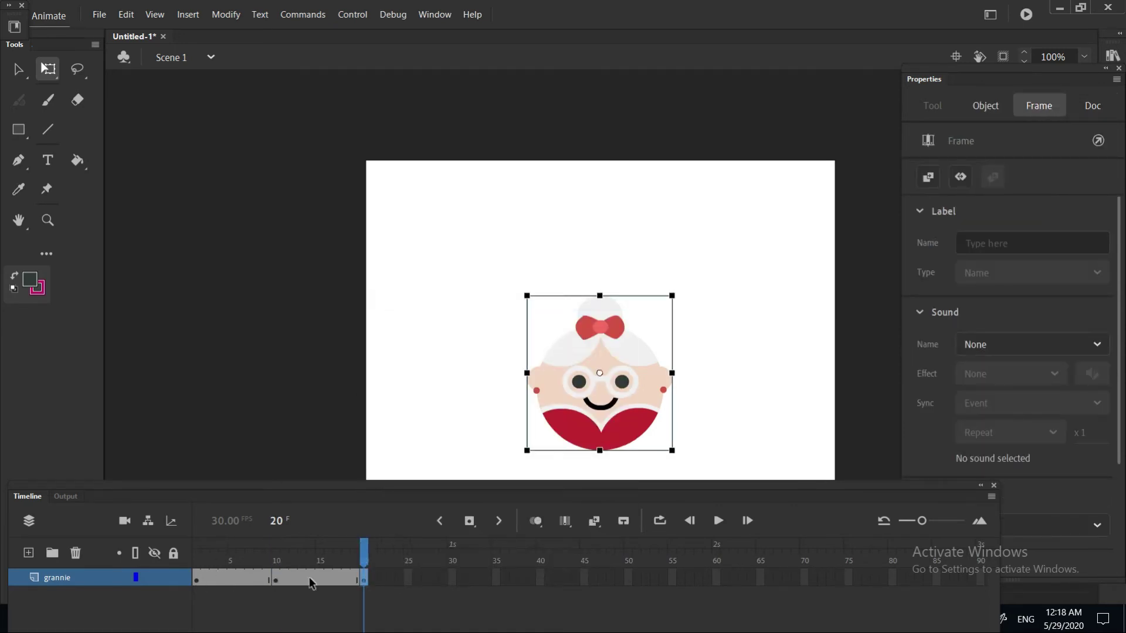
Move the granny up near the stage's upper edge at frame 10, and slightly down to about Y 202 at frame 20.
click(276, 579)
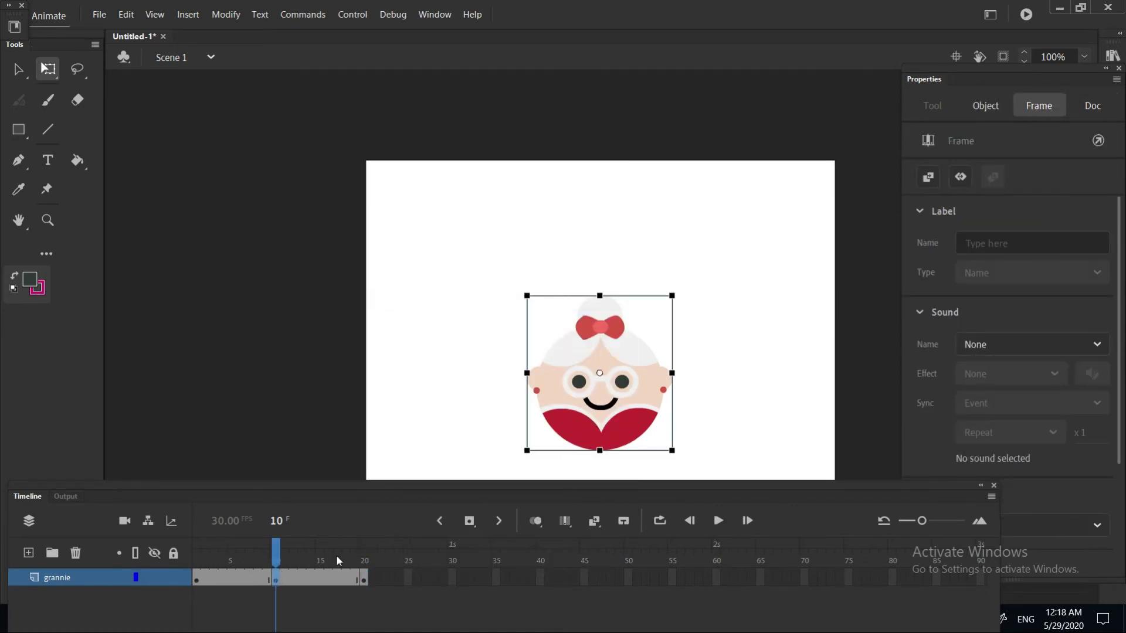
drag(634, 408, 628, 295)
click(366, 579)
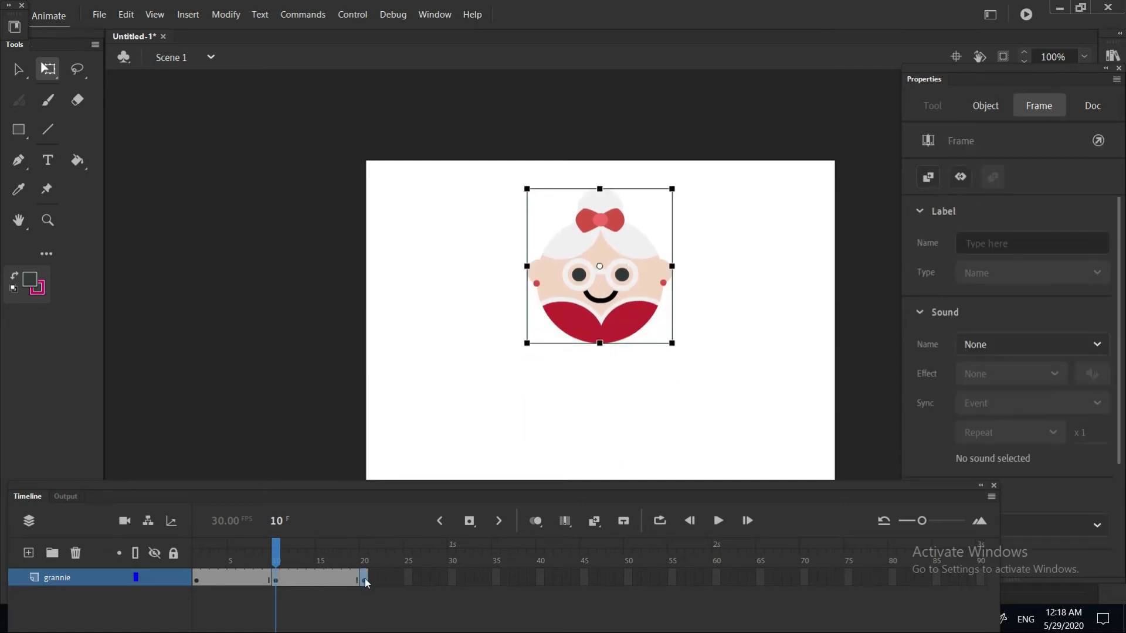
drag(625, 415, 626, 421)
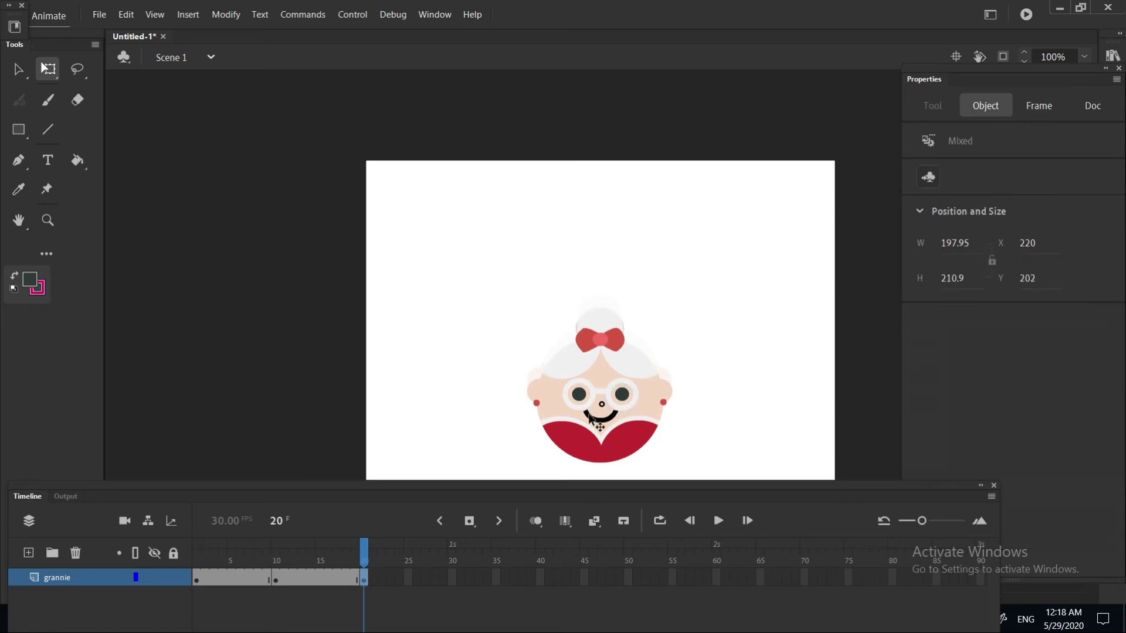
Create classic tweens on the grannie layer between frames 1 and 10 and between frames 10 and 20, accepting conversion to symbols.
click(237, 580)
right_click(237, 581)
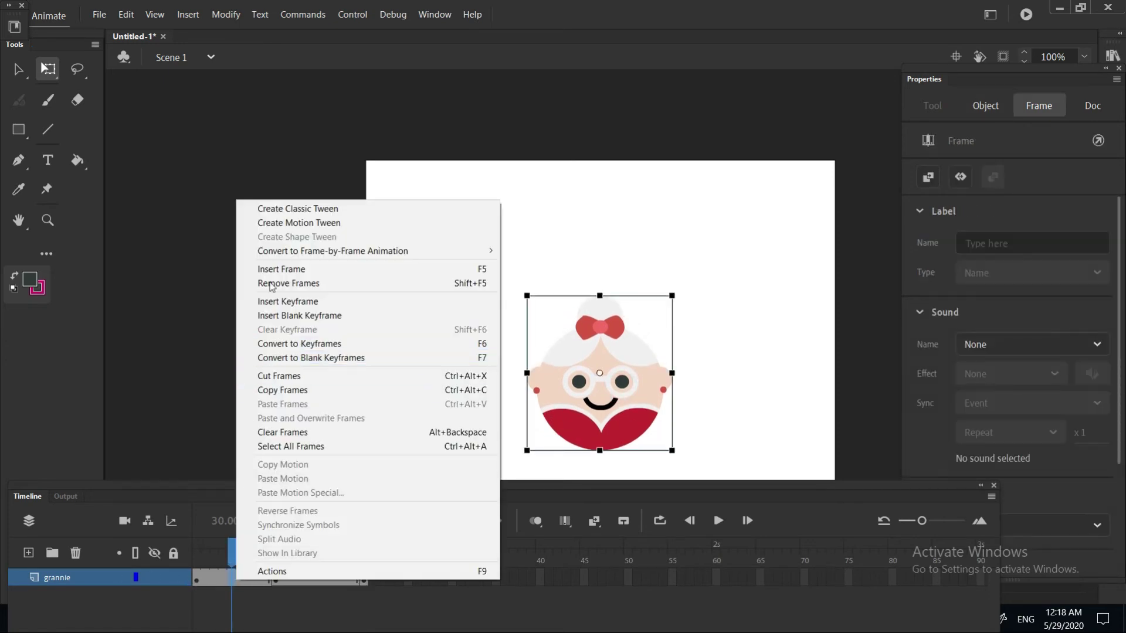
click(327, 209)
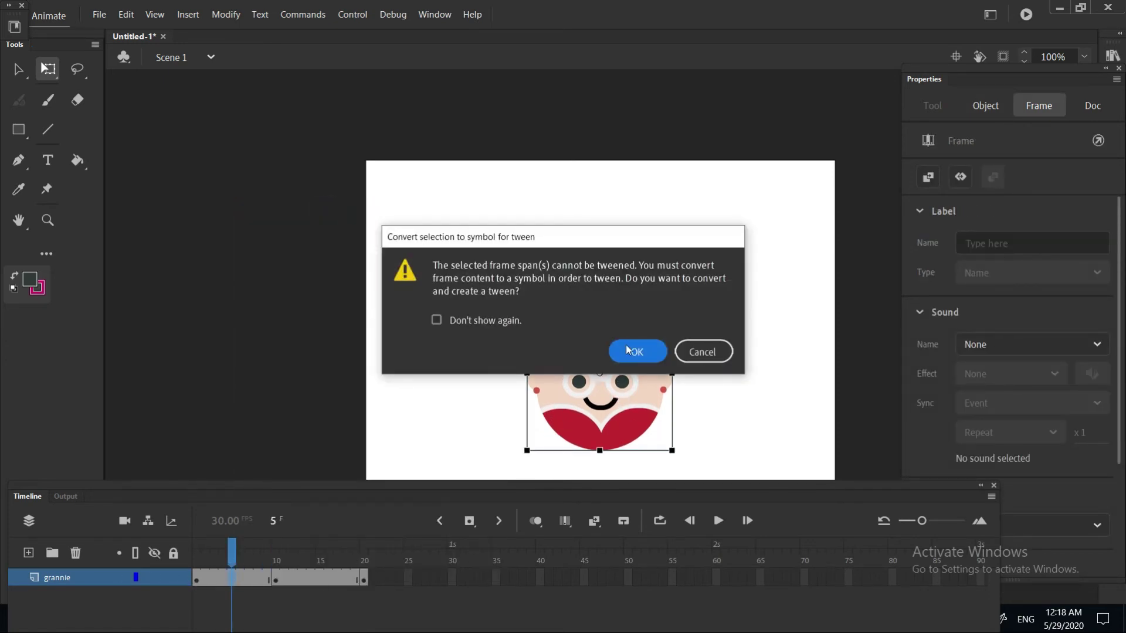
click(636, 351)
right_click(311, 577)
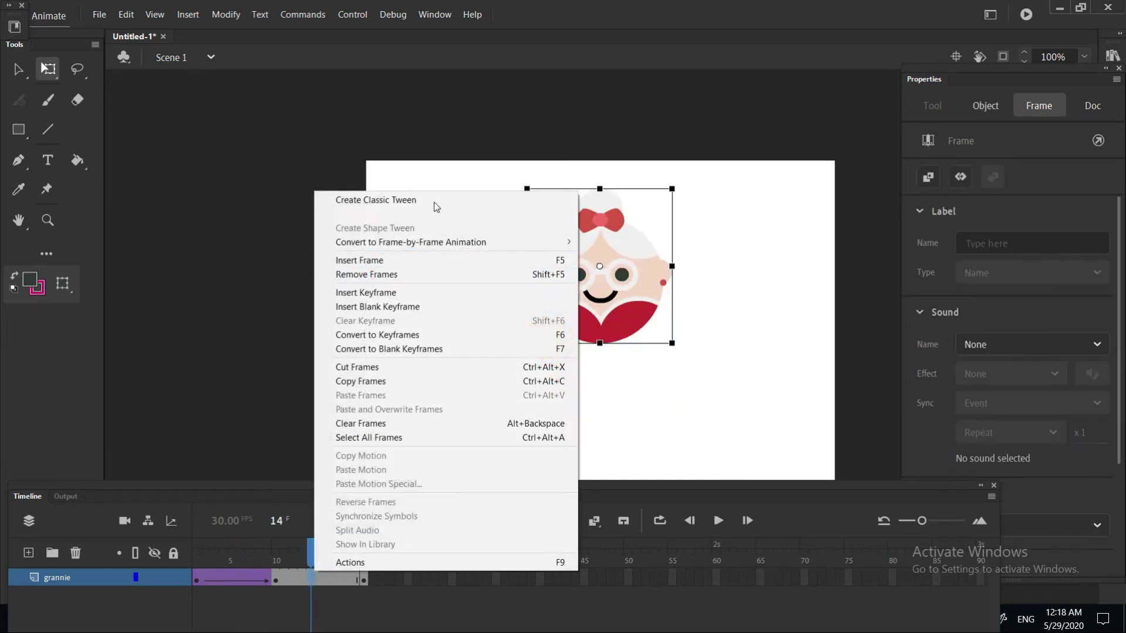
click(434, 202)
click(652, 354)
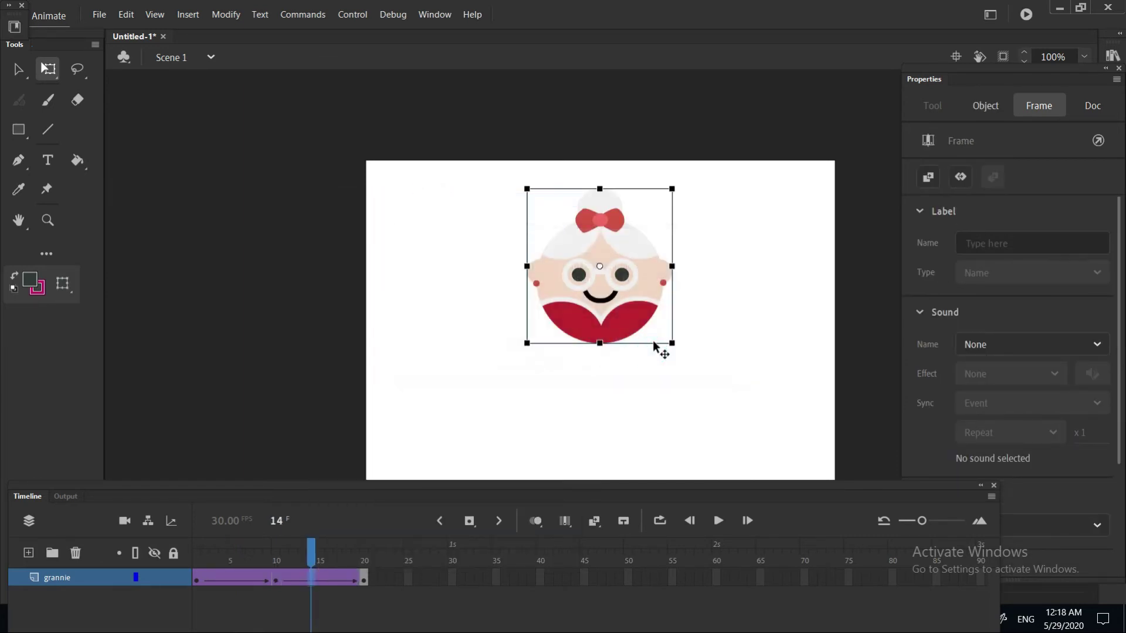
Insert three frames within the first classic tween on the grannie layer, moving its end keyframe to frame 16.
mouse_move(310, 556)
mouse_down()
mouse_move(225, 566)
mouse_move(355, 573)
mouse_move(238, 569)
mouse_move(309, 569)
mouse_up()
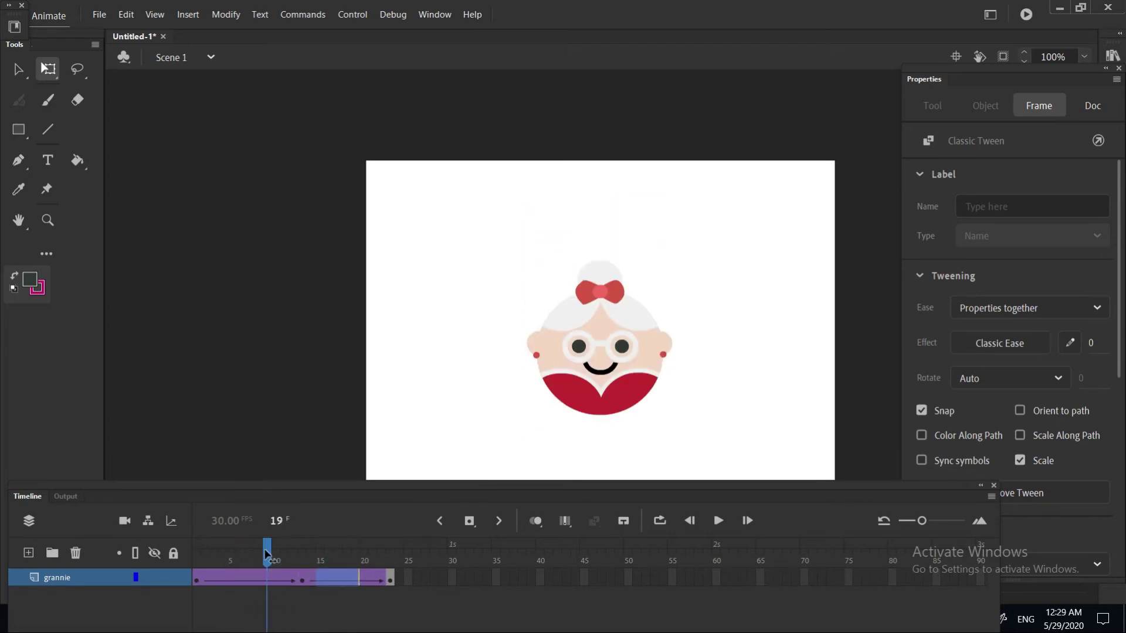
click(261, 593)
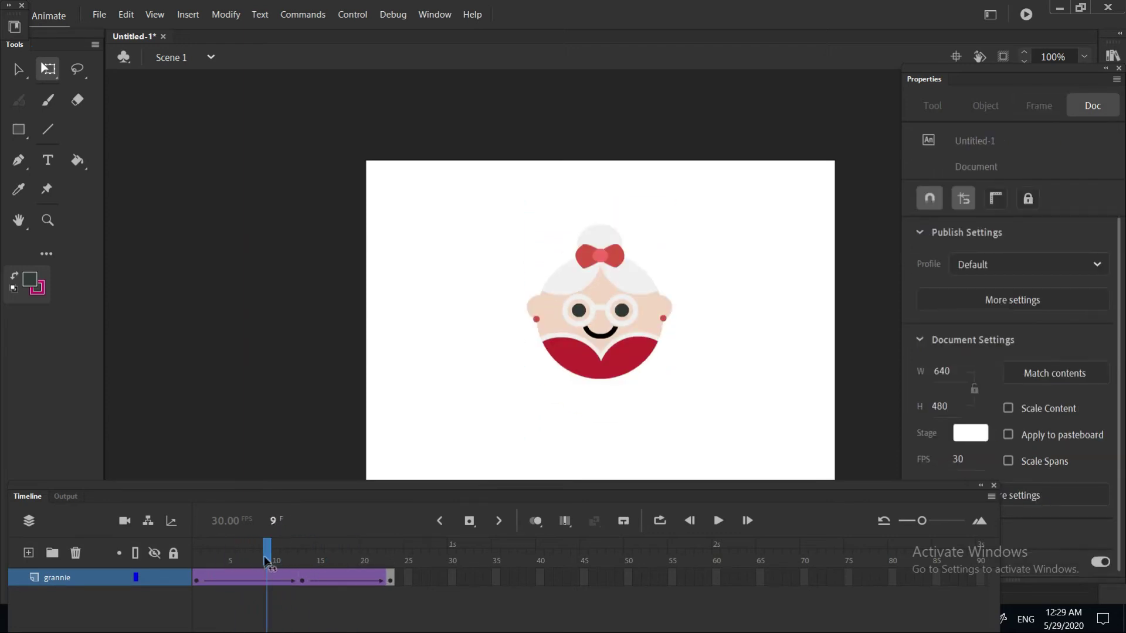
drag(263, 583, 238, 579)
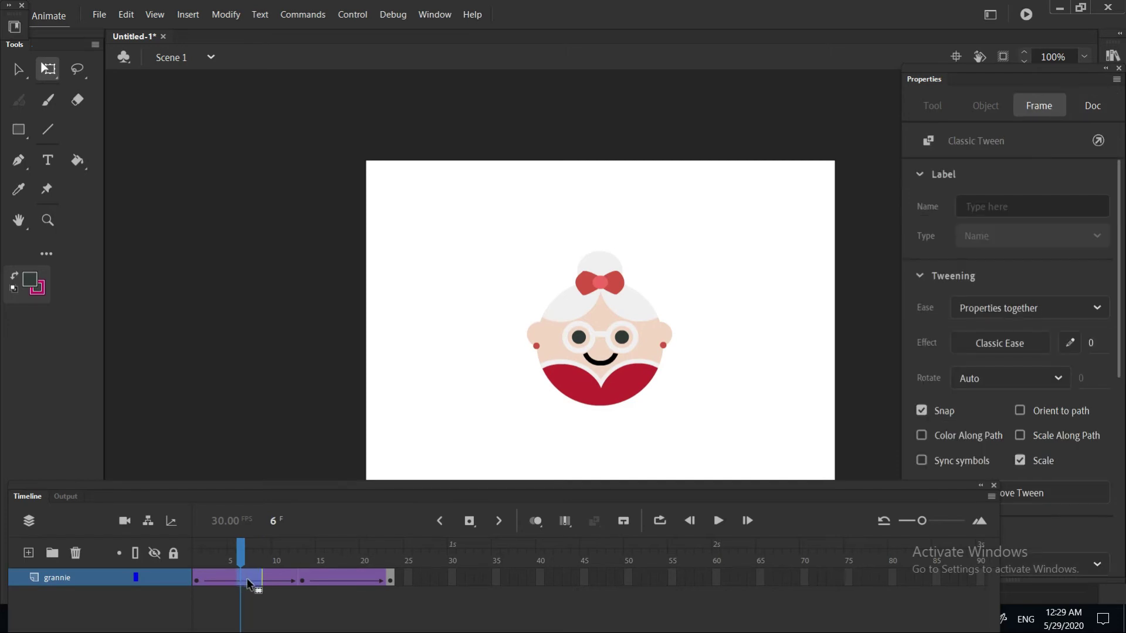
right_click(248, 581)
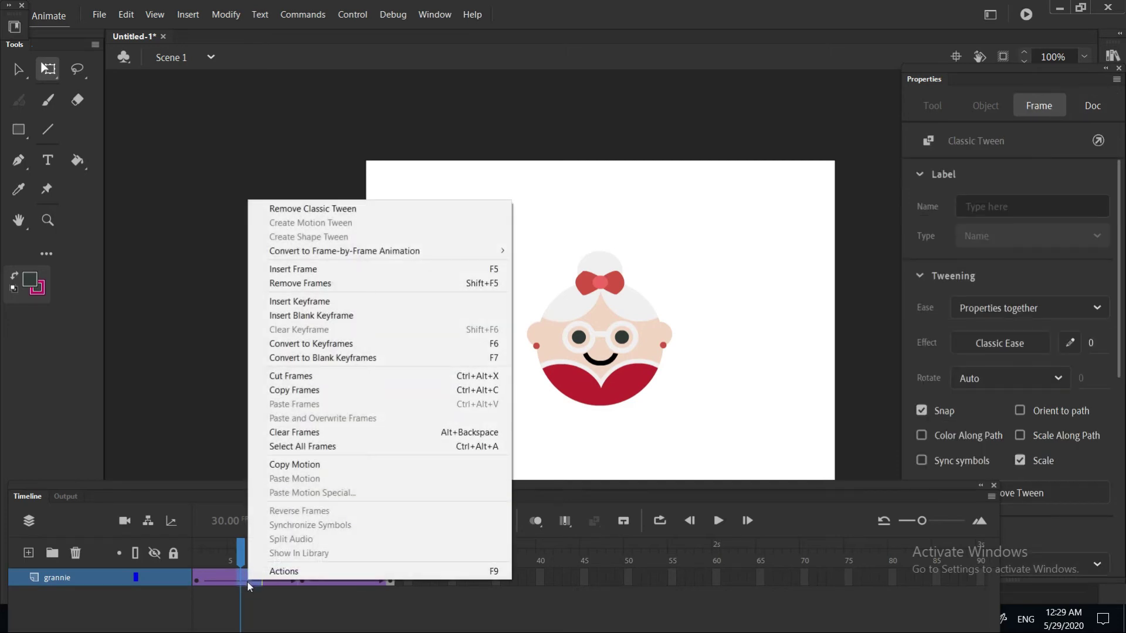
click(356, 270)
Insert frames within the second classic tween to extend the grannie layer's last keyframe to frame 31.
drag(368, 578, 393, 579)
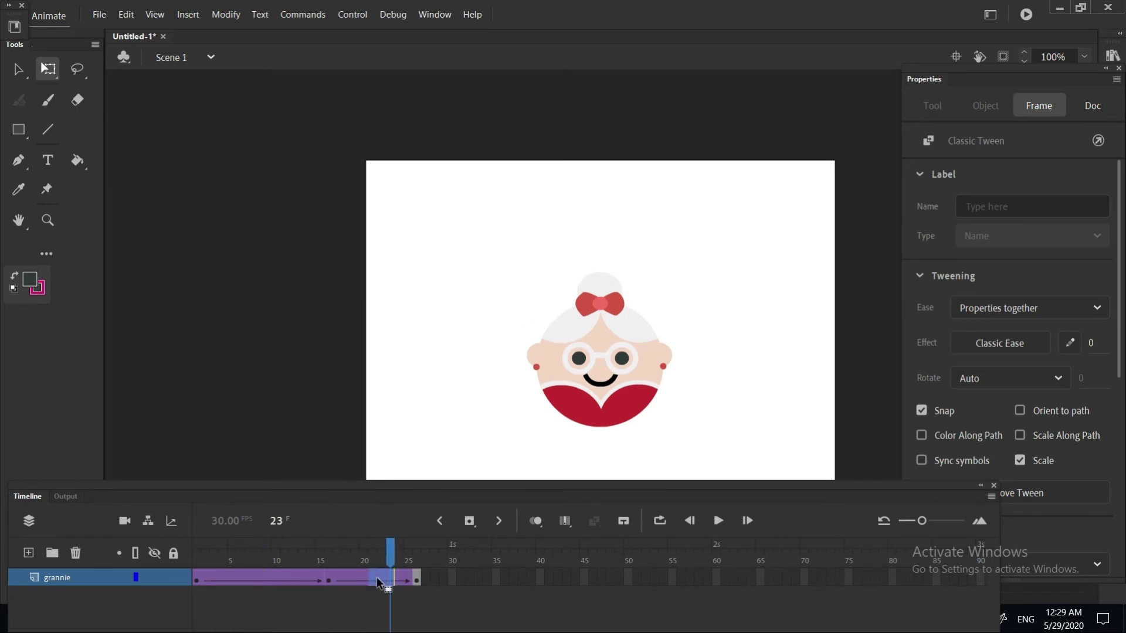
right_click(377, 578)
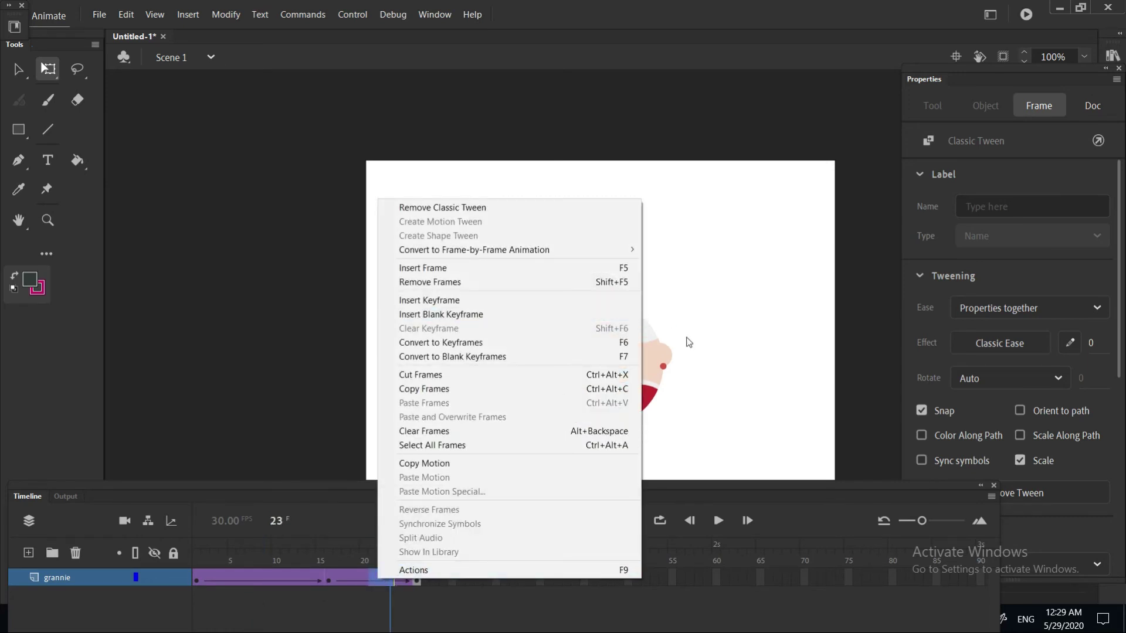
click(710, 336)
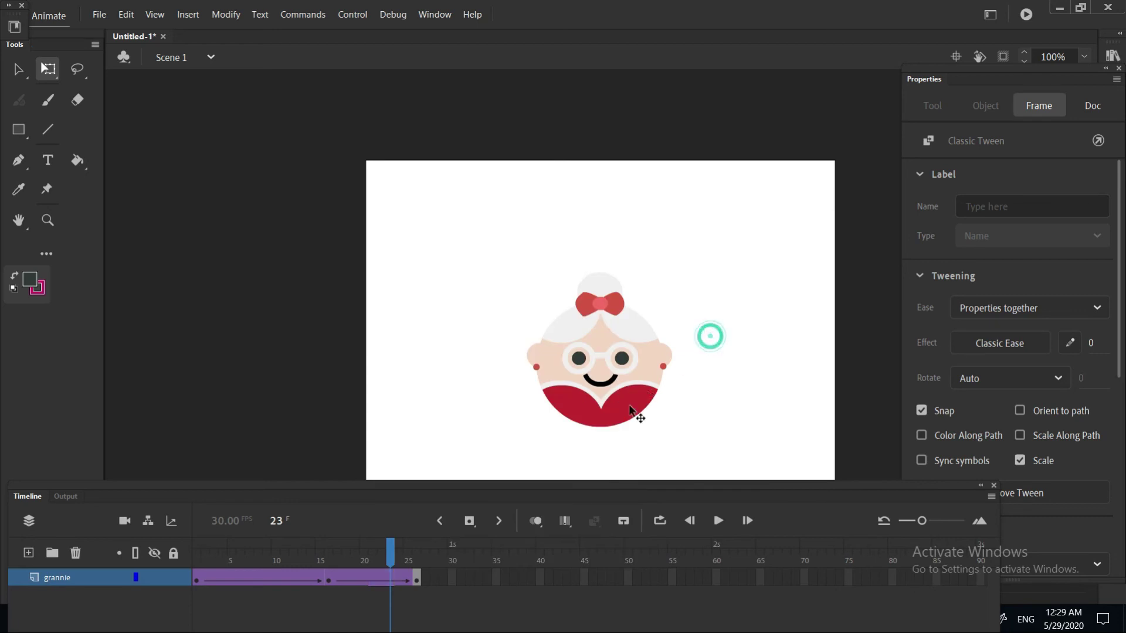
right_click(377, 579)
click(479, 268)
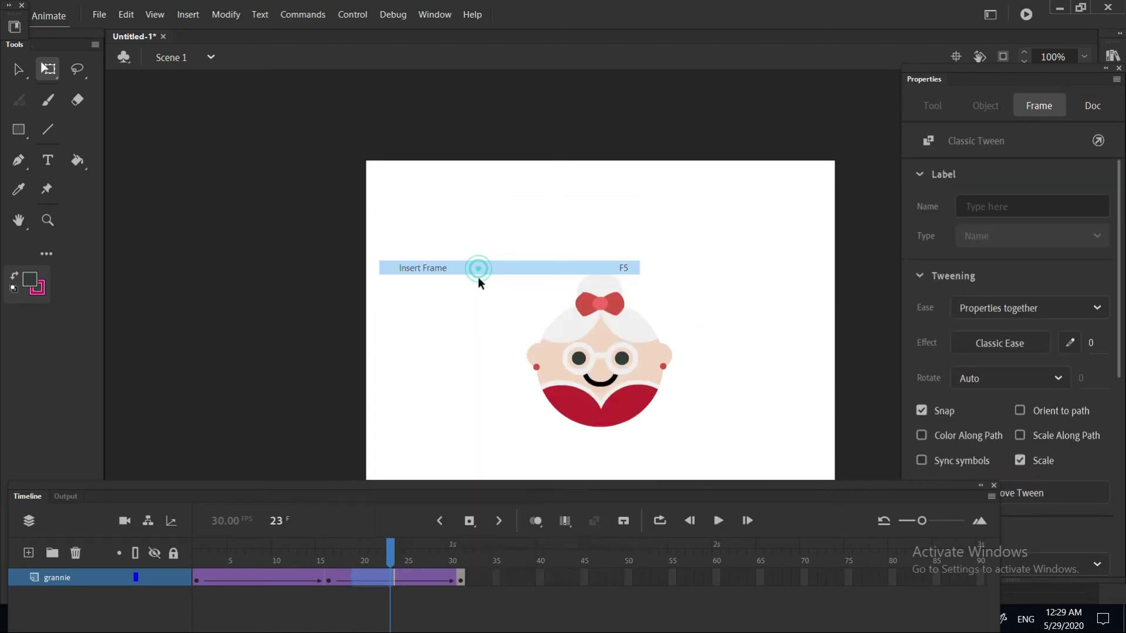
Remove two frames from the first classic tween, shifting the middle keyframe to frame 14.
click(274, 579)
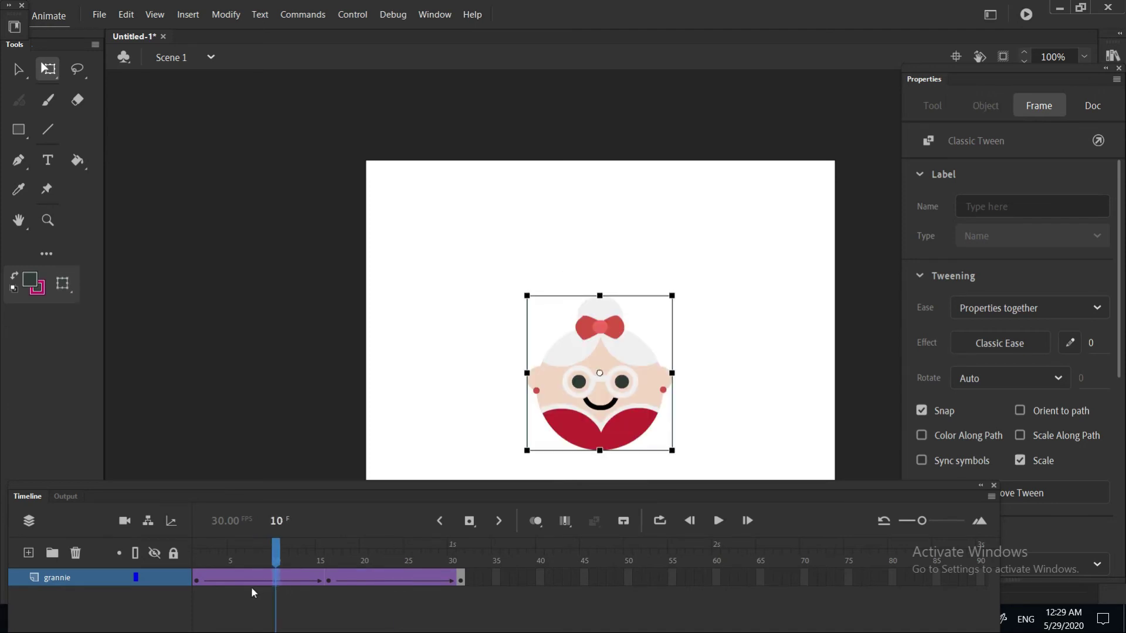
click(257, 578)
right_click(256, 581)
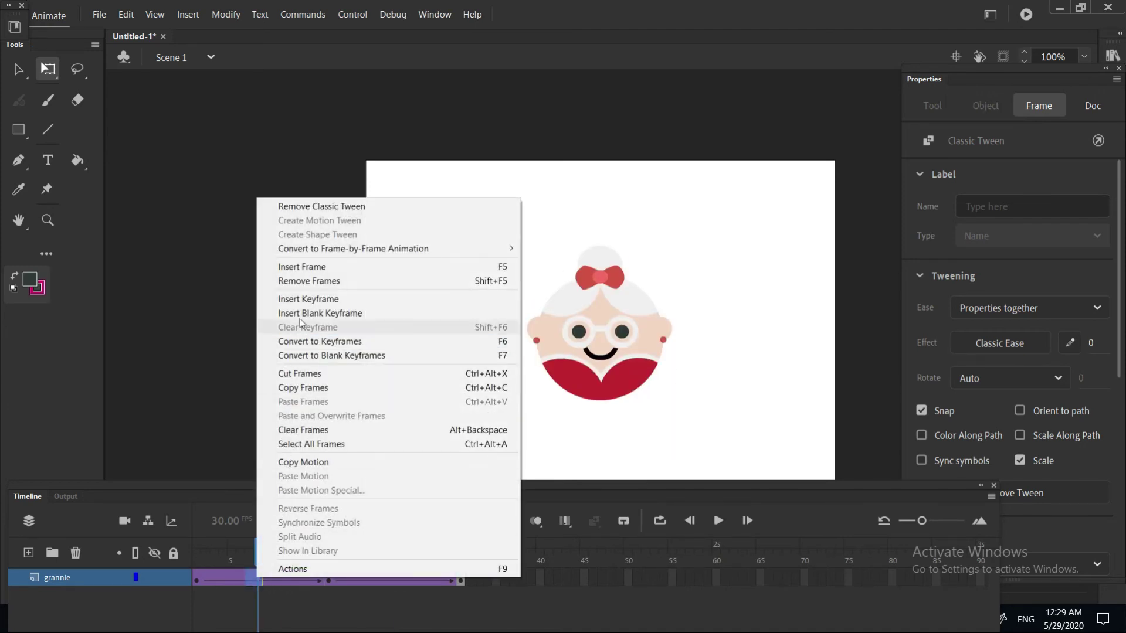
click(312, 281)
click(398, 604)
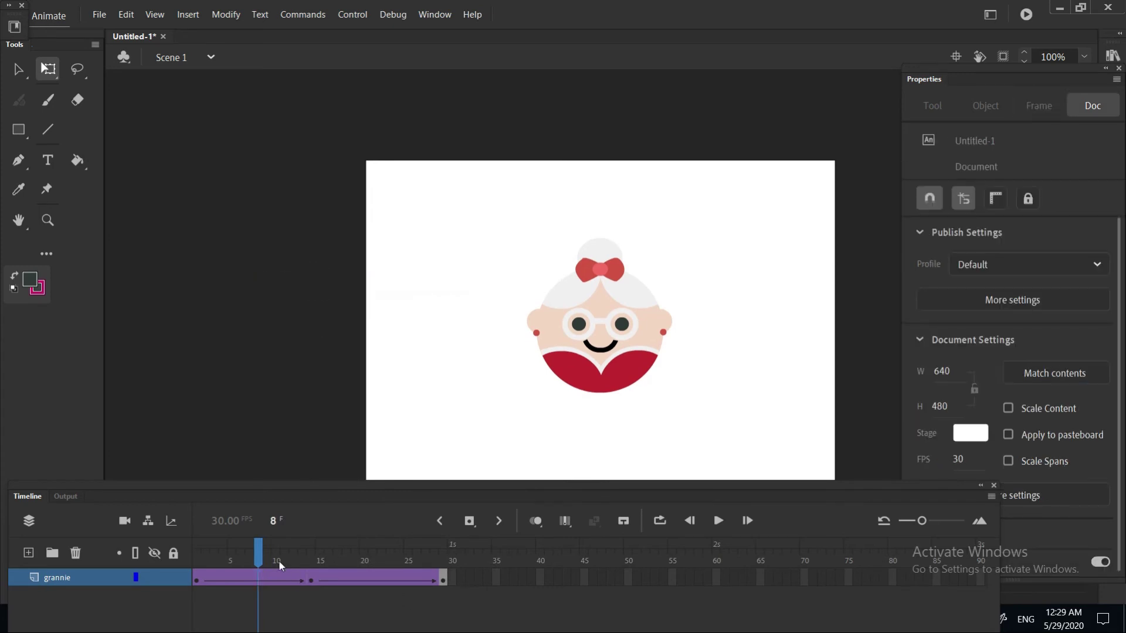
Insert three frames into the first tween, moving the keyframes to frames 17 and 32, and play the animation from frame 1.
click(266, 583)
right_click(259, 586)
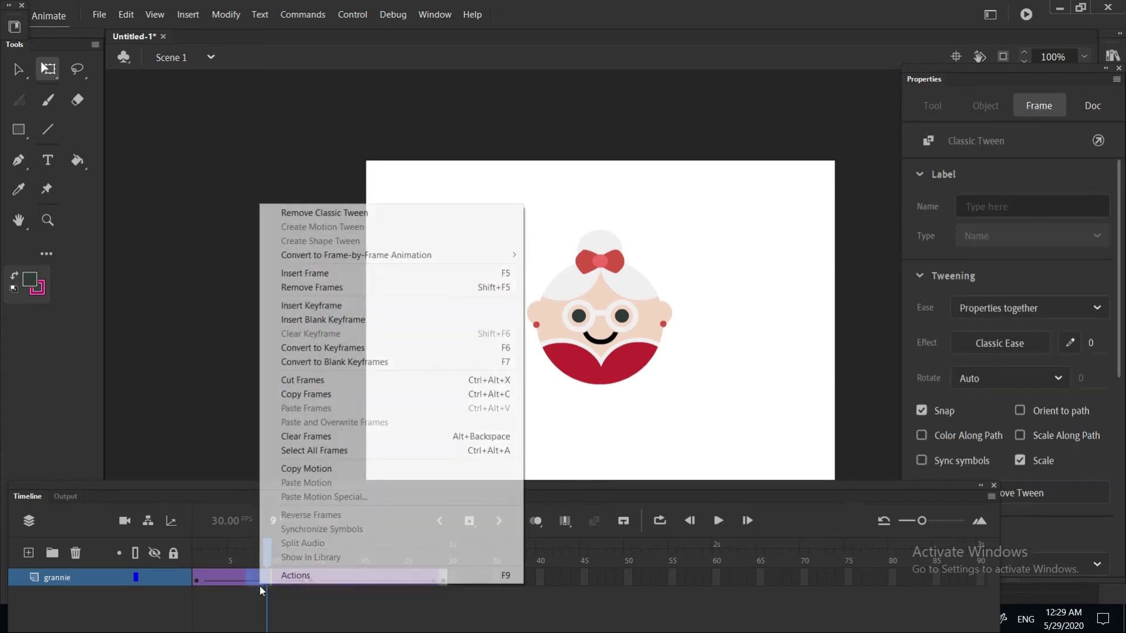
click(325, 285)
drag(271, 544, 197, 550)
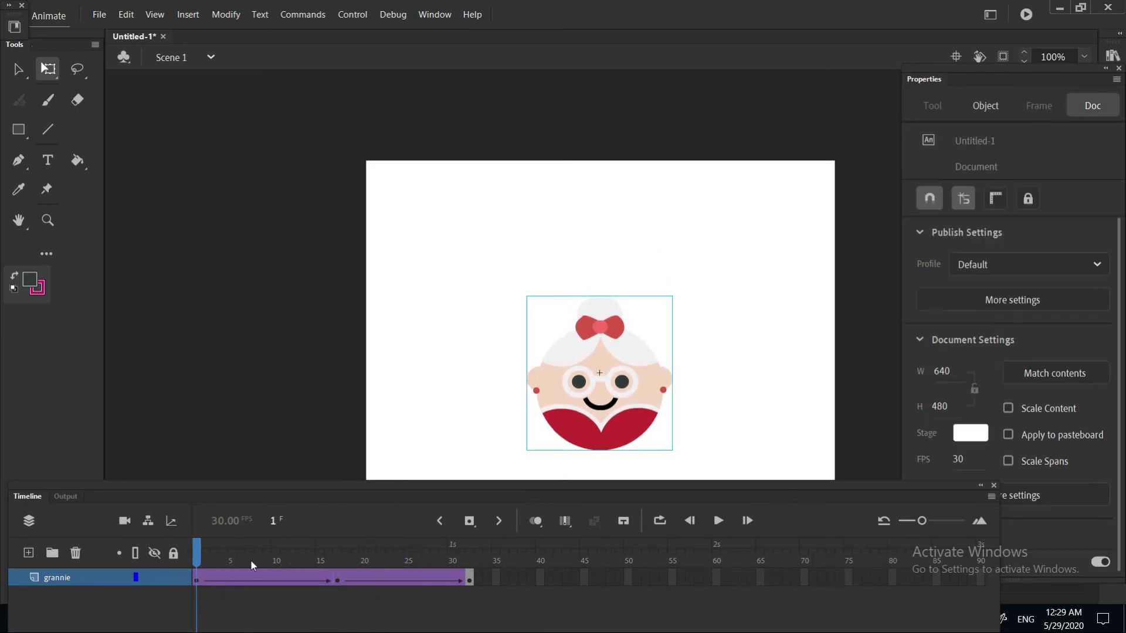
click(719, 528)
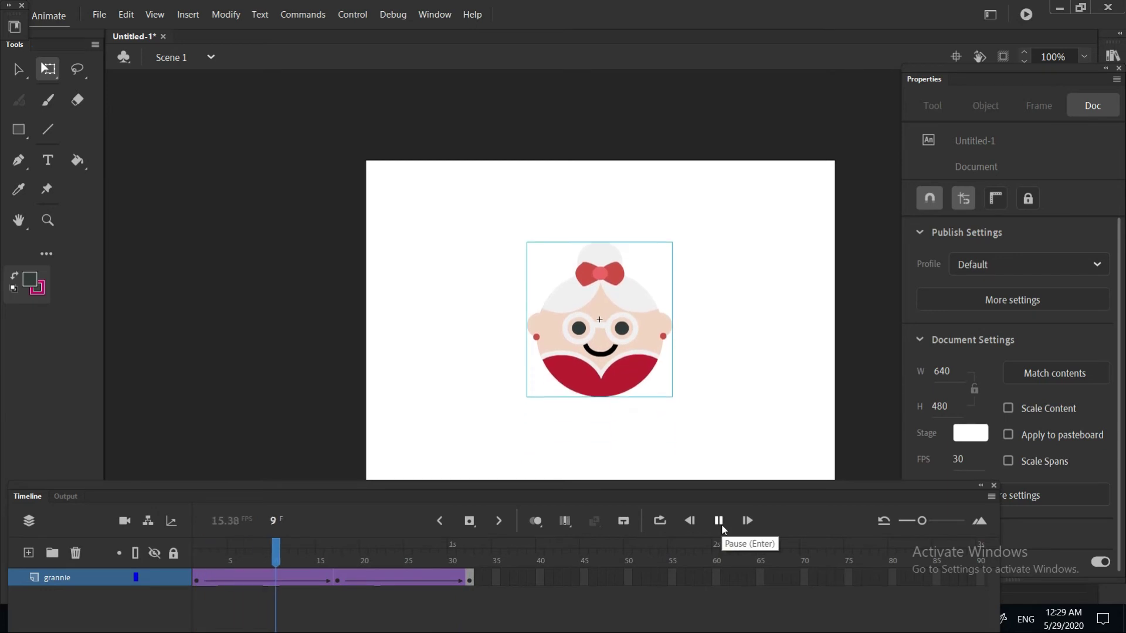
click(722, 526)
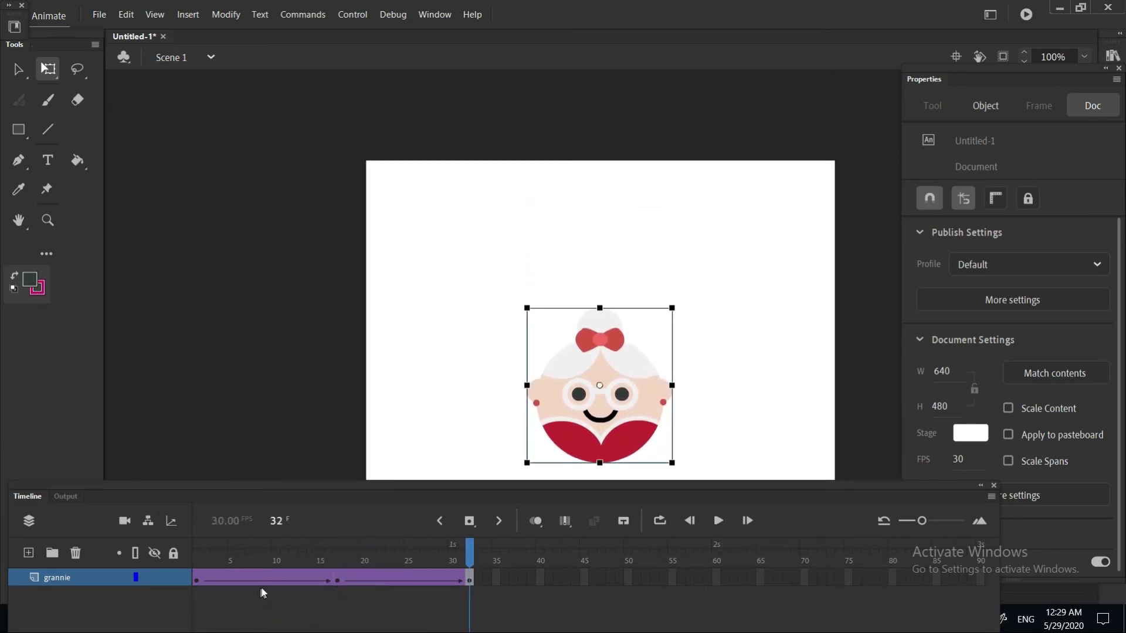
Remove two frames from the first tween, placing the middle and last keyframes at frames 15 and 30.
click(277, 581)
right_click(277, 582)
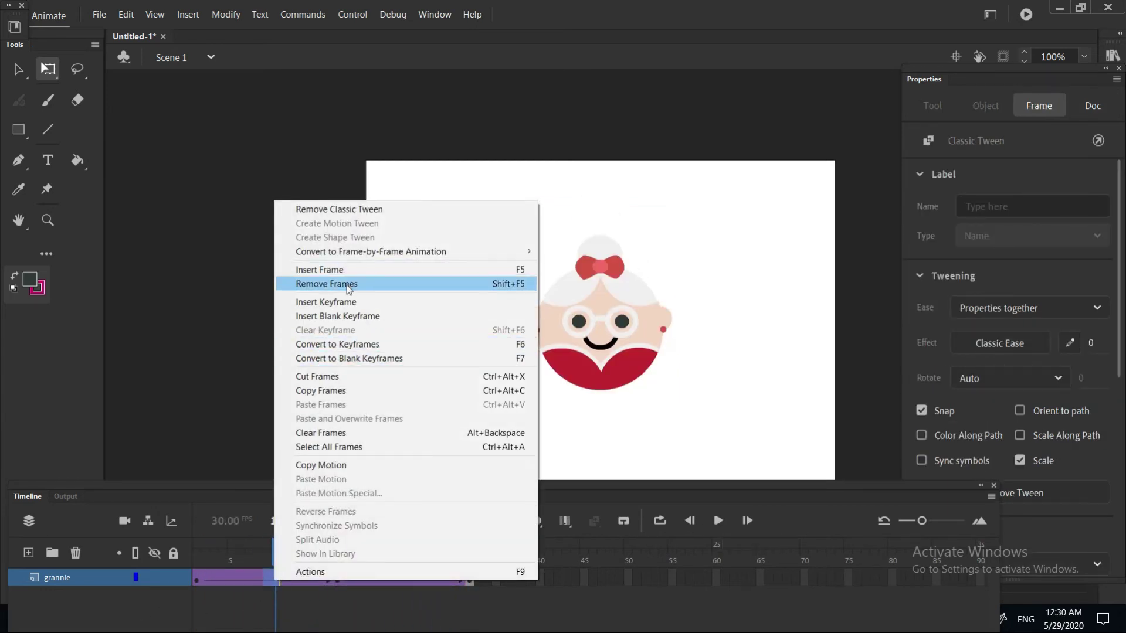
click(347, 285)
Play the 30-frame animation from frame 1 several times to check the timing of the granny's movement.
drag(276, 556, 197, 558)
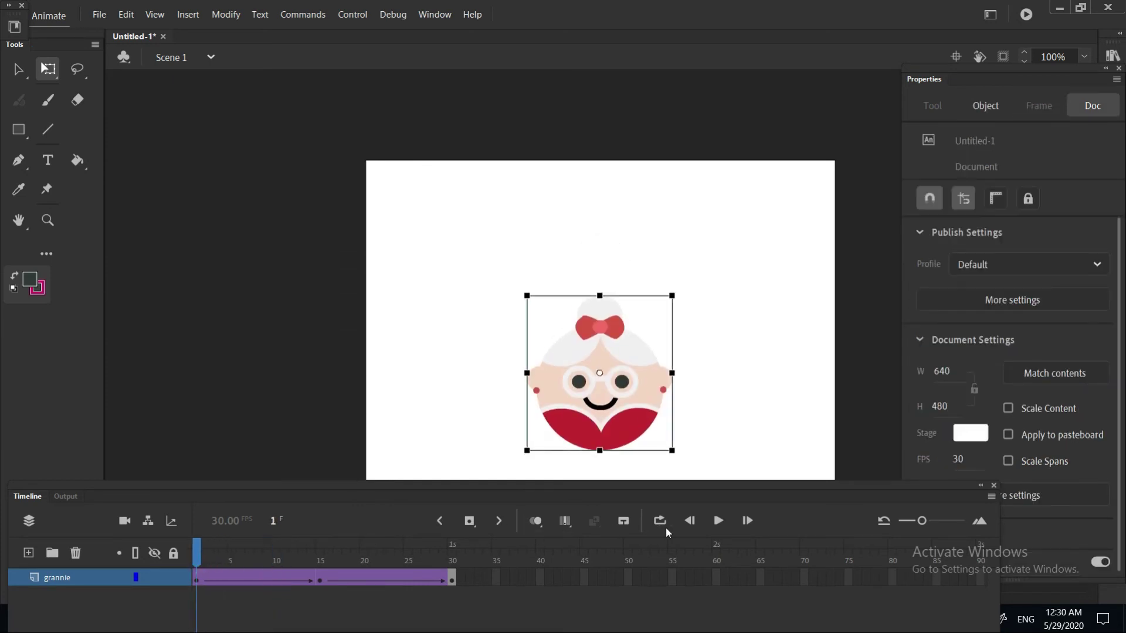
click(719, 525)
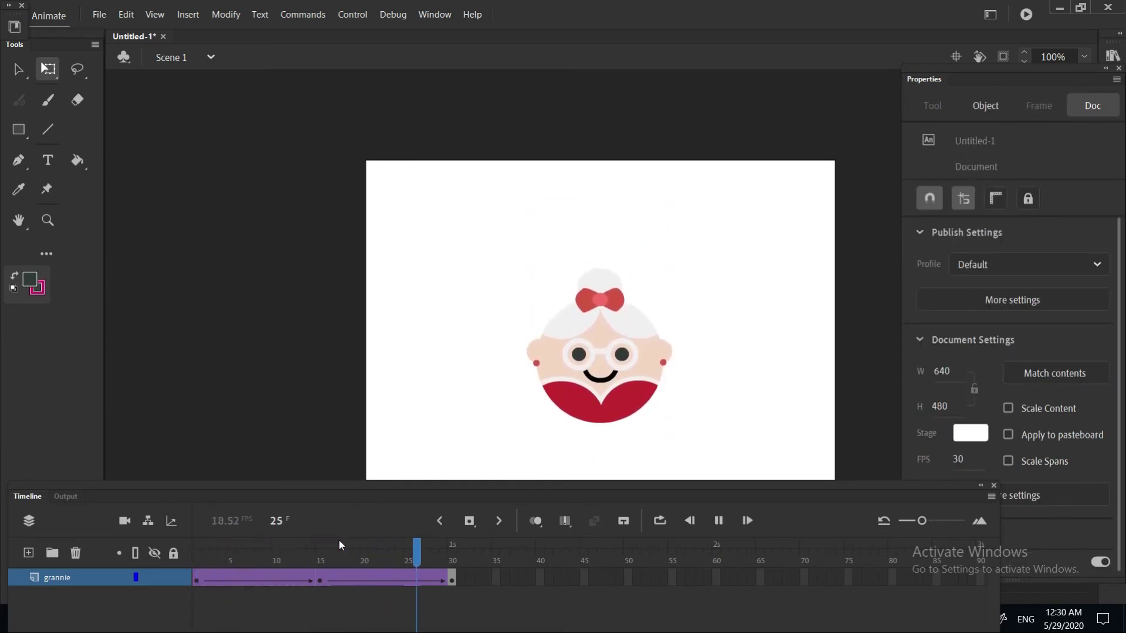
click(719, 521)
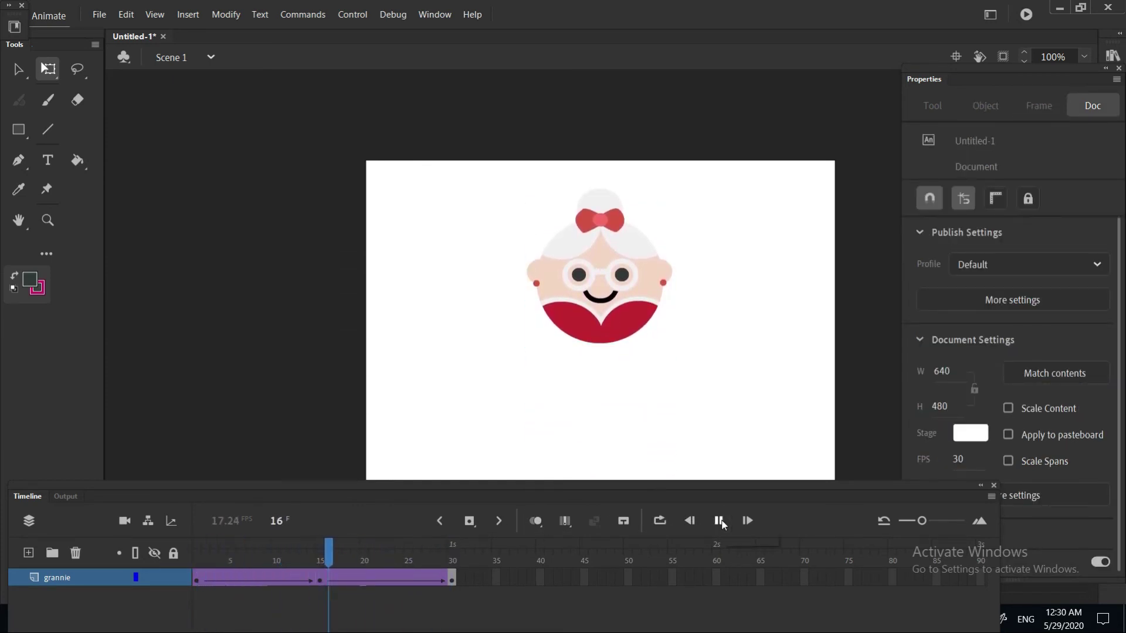
click(719, 521)
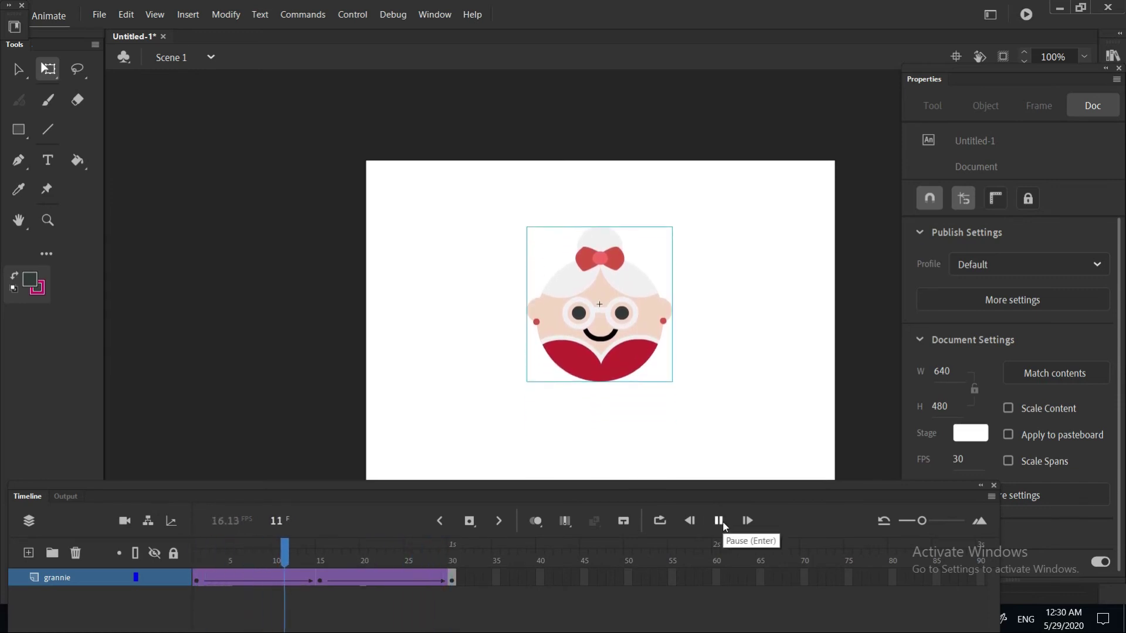
click(723, 524)
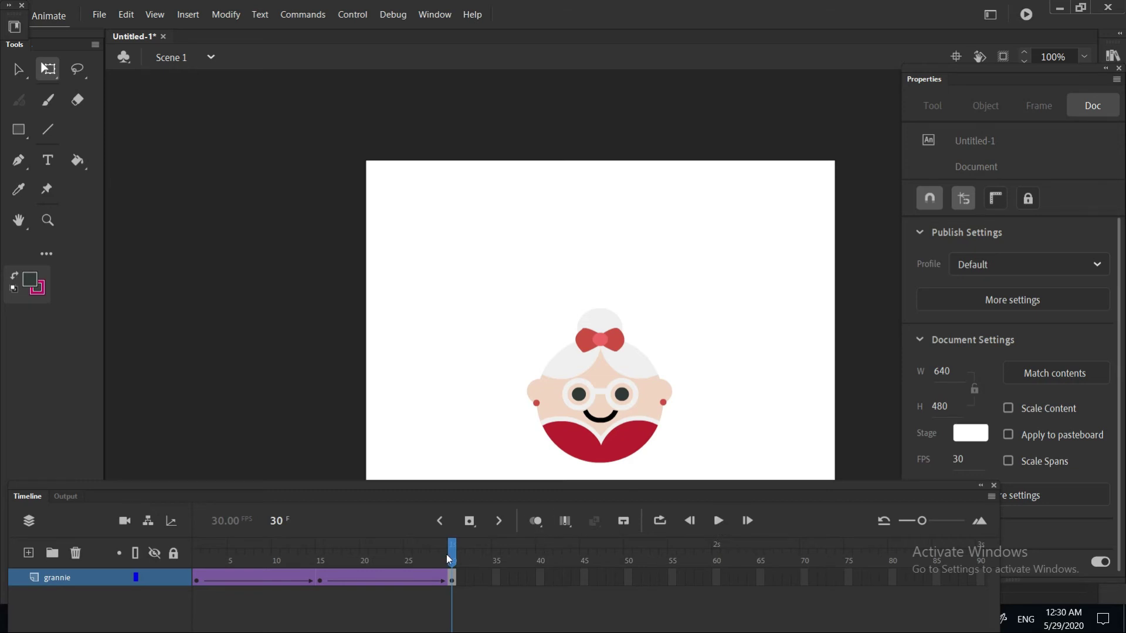
key(Return)
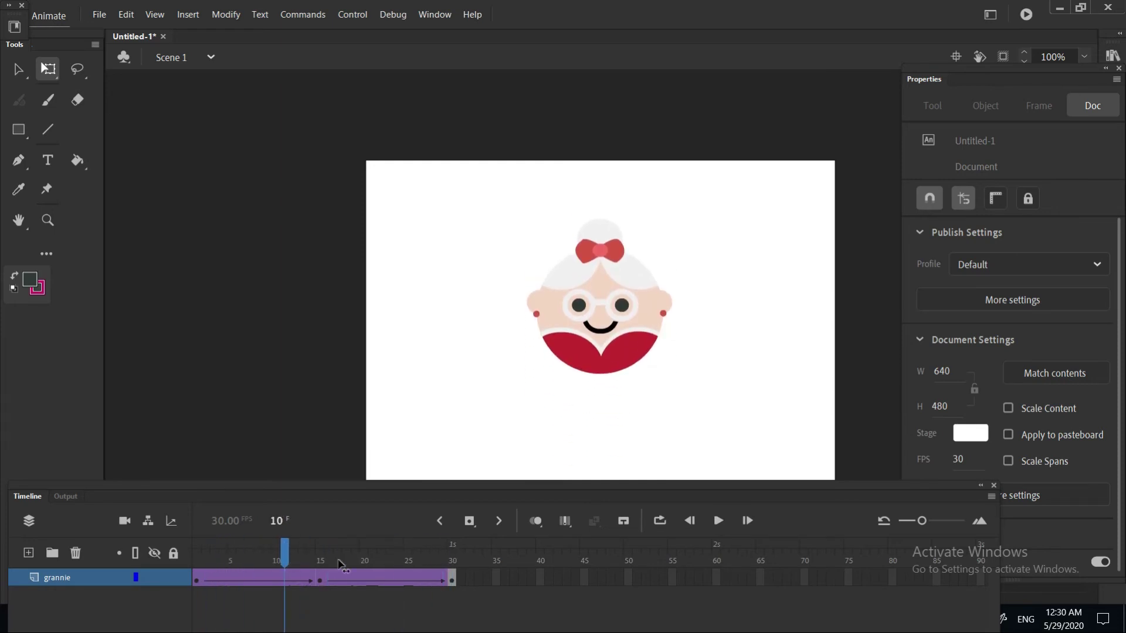
Save a custom ease on the first tween with curve points near frame 5.5 at 24%, 8.8 at 88% and 12.95 at 97%, and preview it.
click(266, 578)
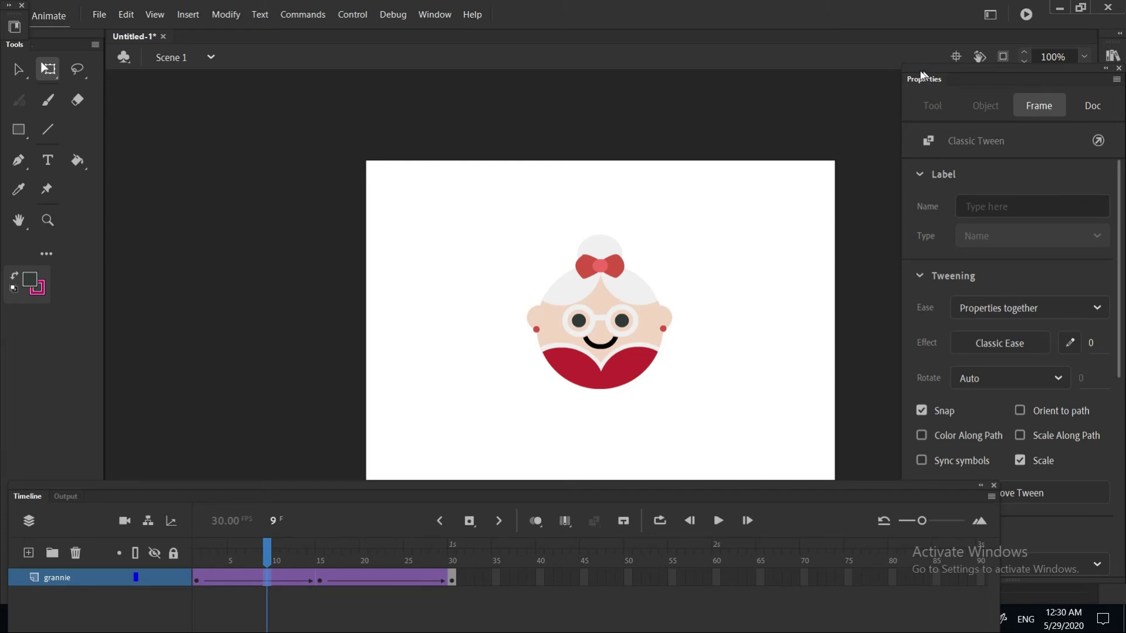
click(1070, 345)
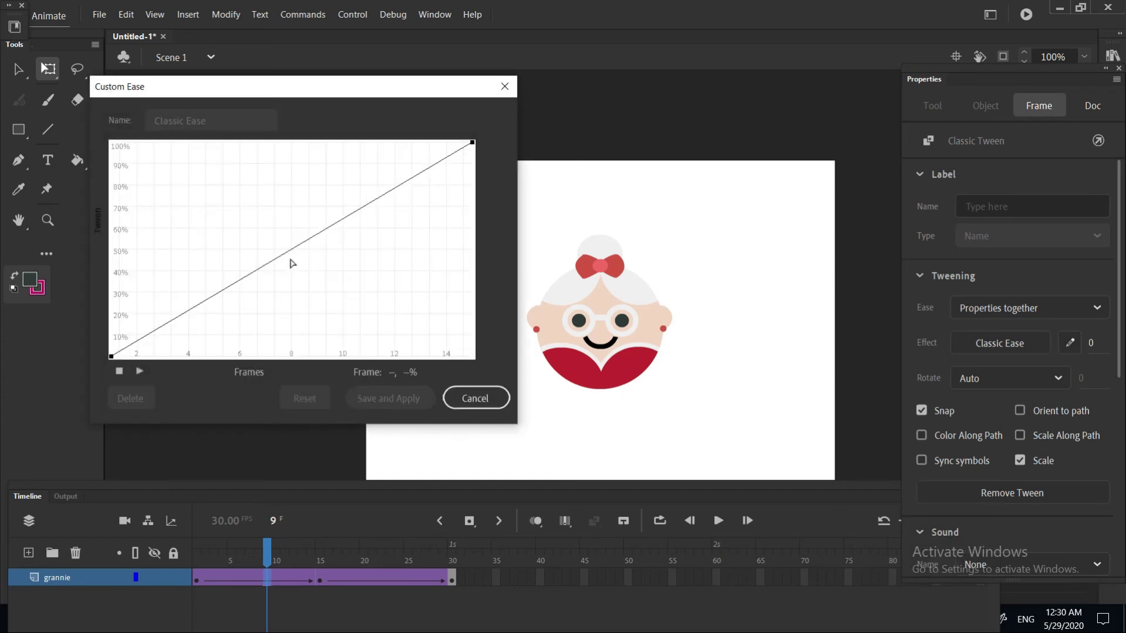
drag(288, 257, 249, 210)
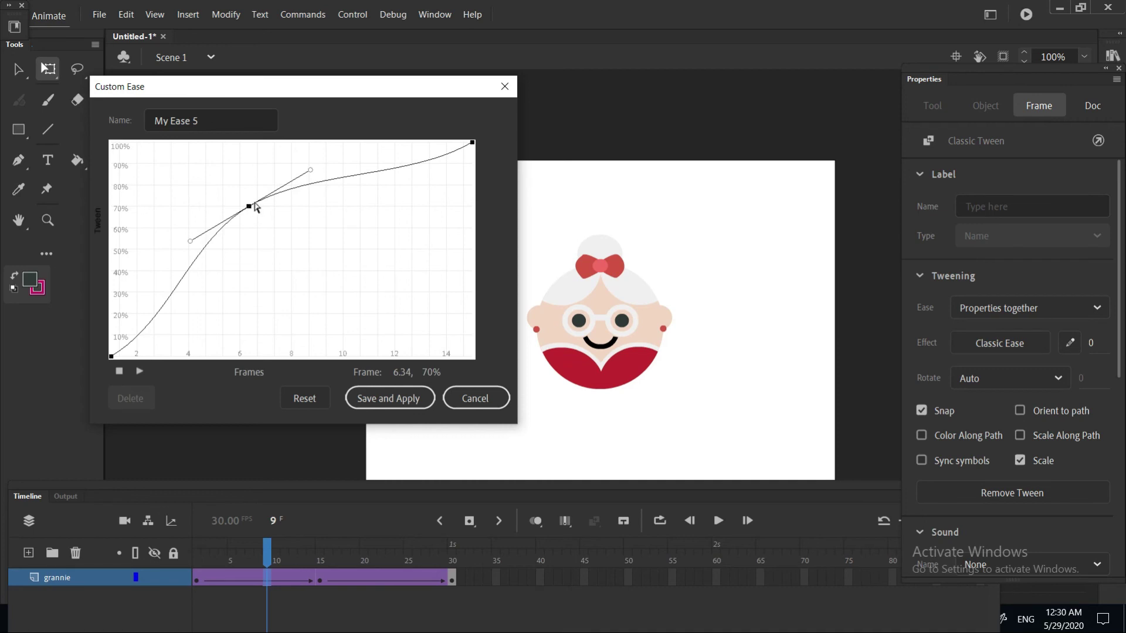
drag(249, 206, 303, 166)
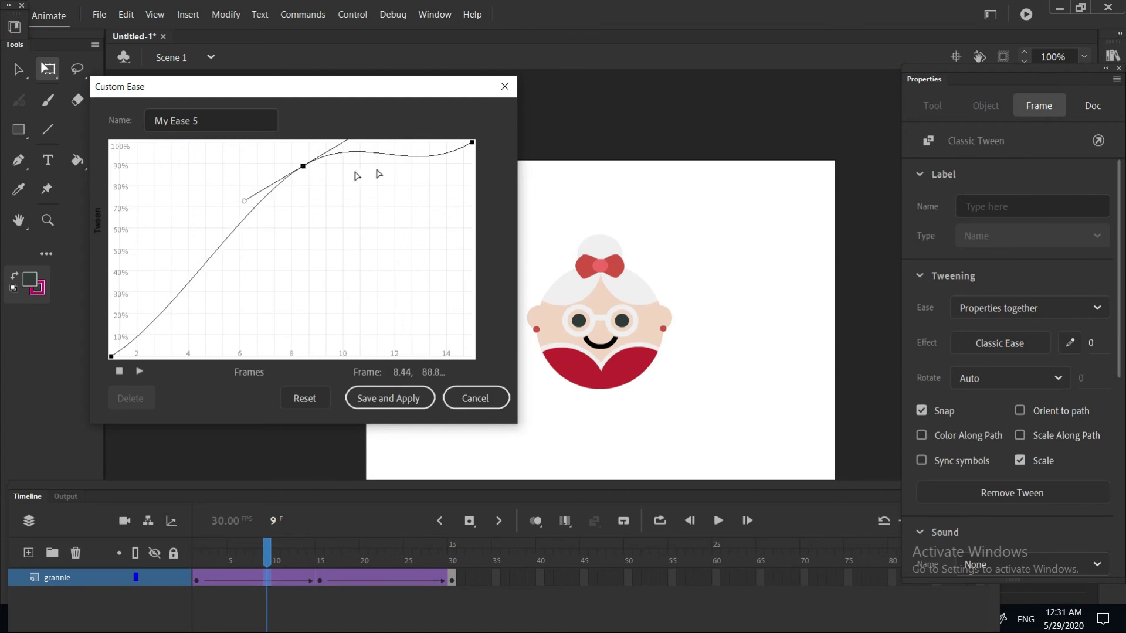
drag(416, 160, 419, 147)
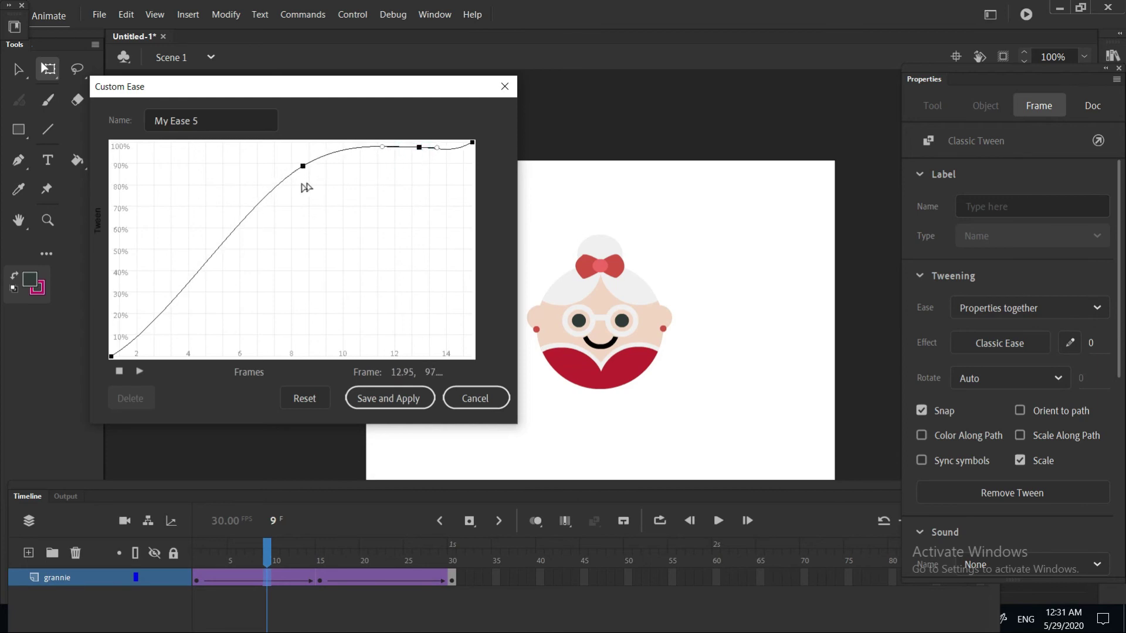
mouse_move(303, 167)
mouse_down()
mouse_move(334, 166)
mouse_move(313, 170)
mouse_up()
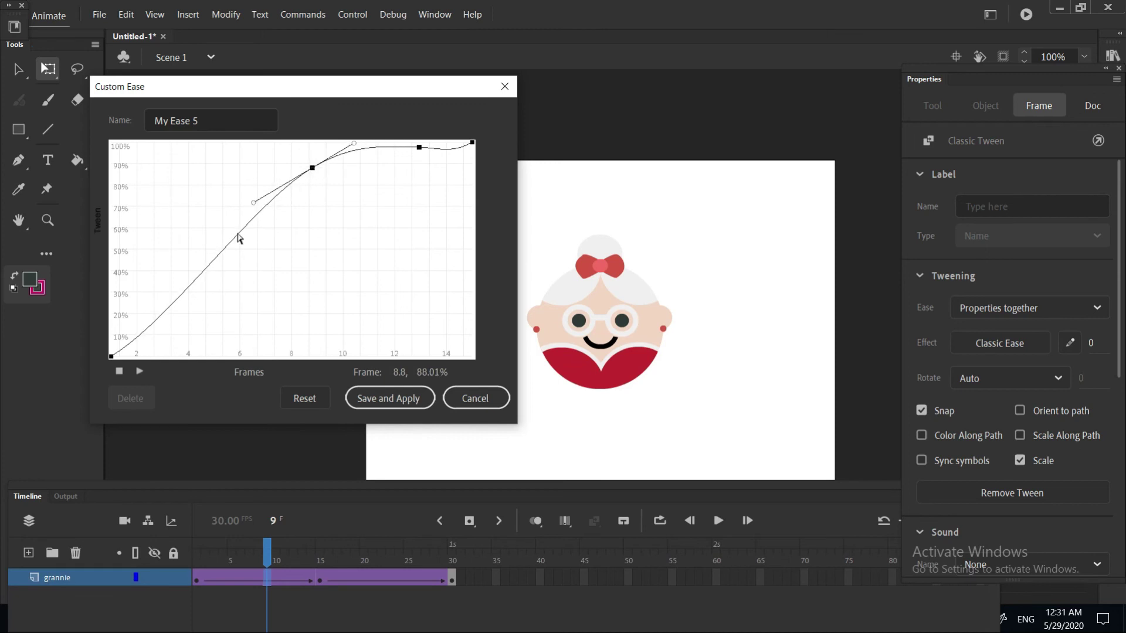
drag(211, 268, 229, 308)
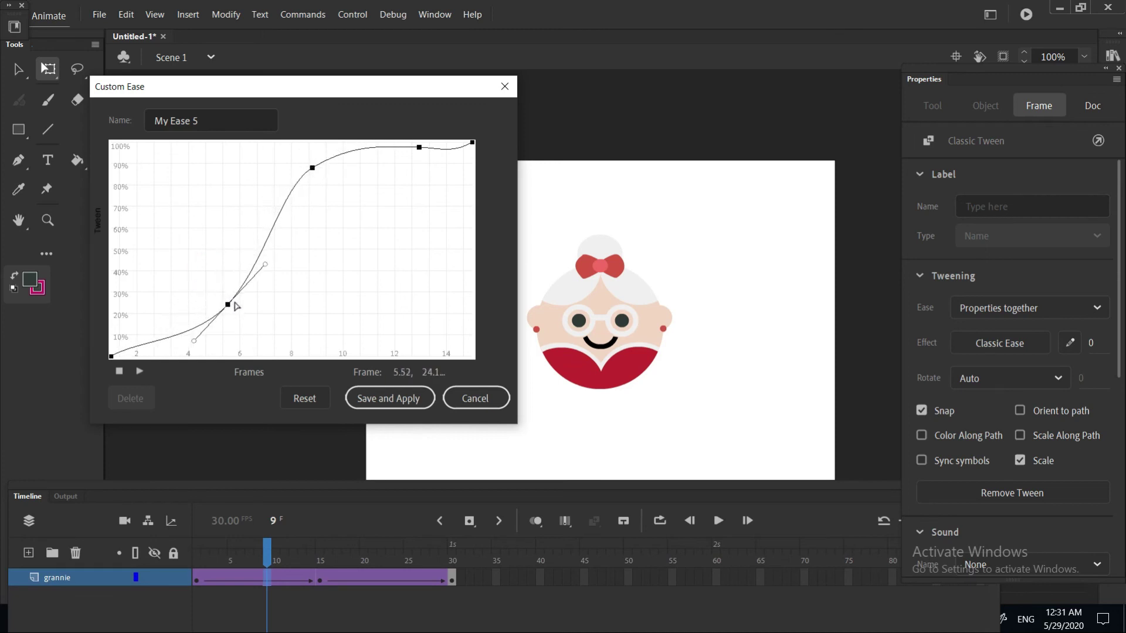
click(377, 399)
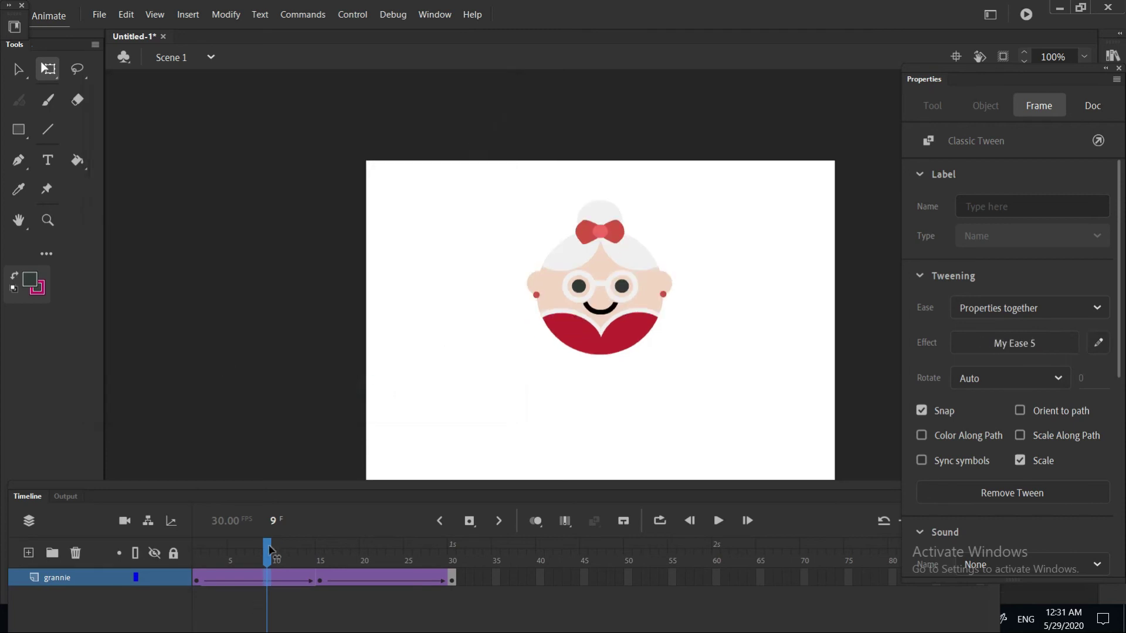
drag(269, 550, 196, 550)
click(719, 521)
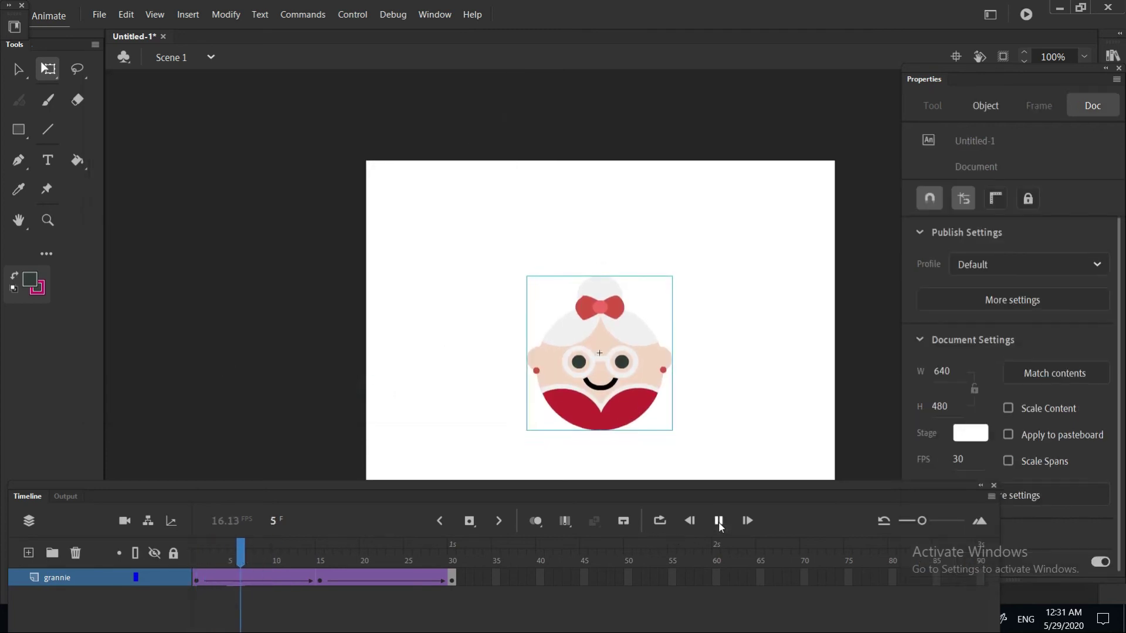
Apply the Bounce Ease-Out effect to the second classic tween, between frames 15 and 30.
click(384, 573)
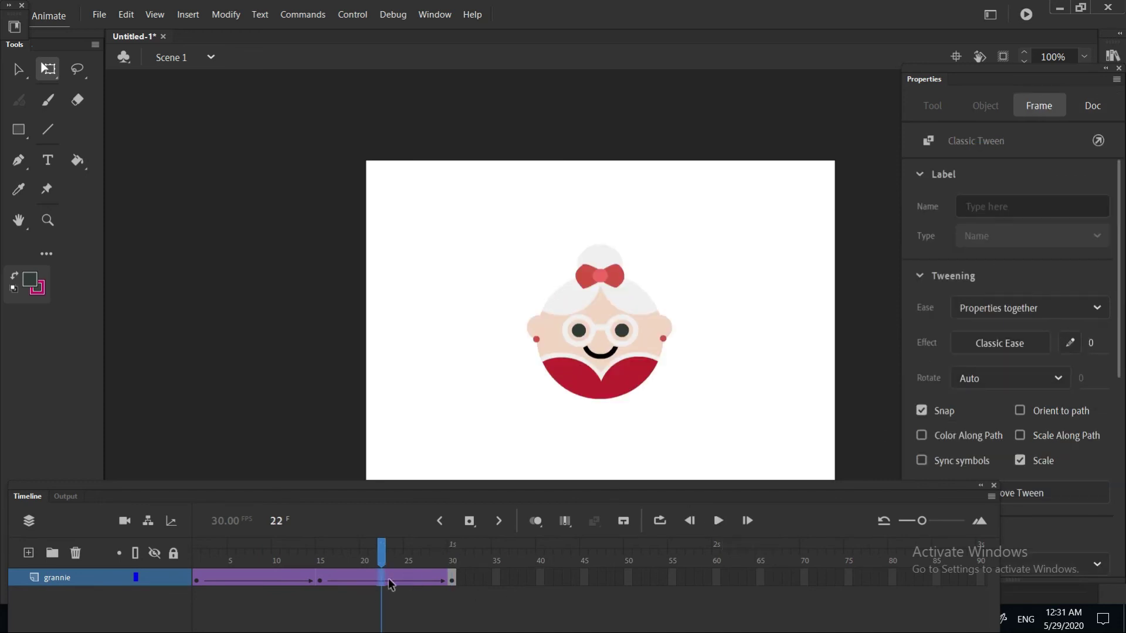
click(1009, 349)
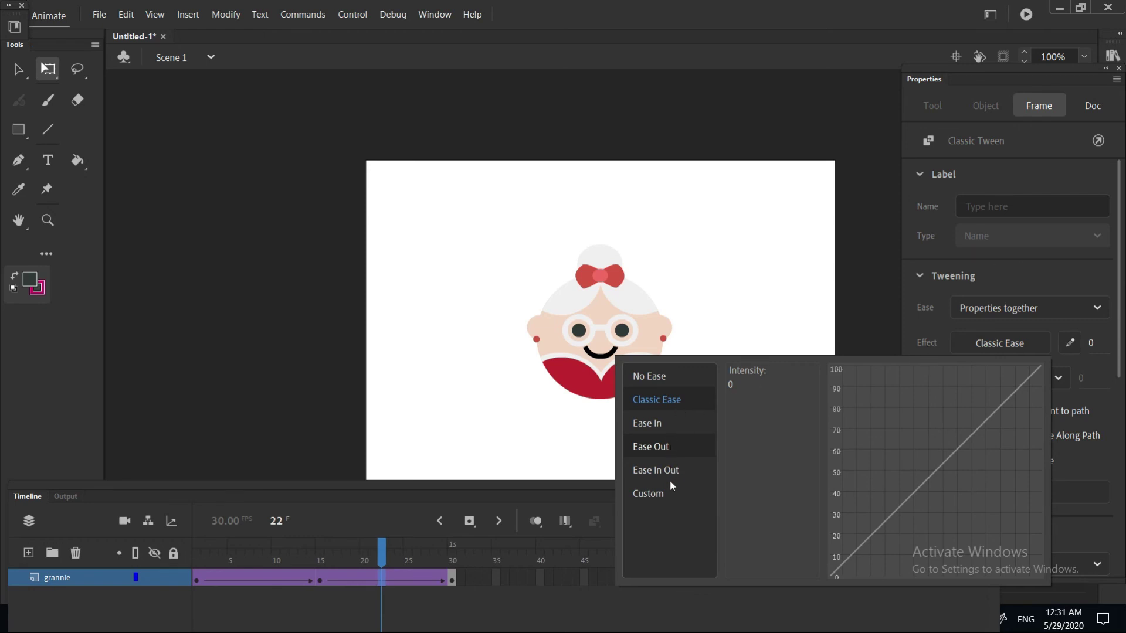
click(669, 449)
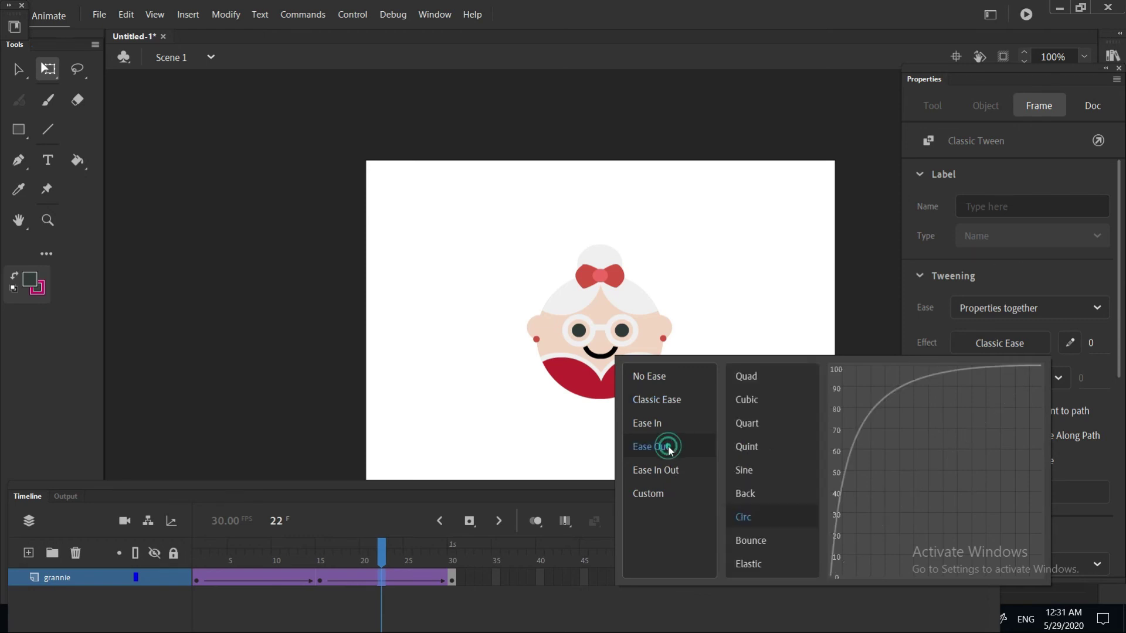
click(757, 544)
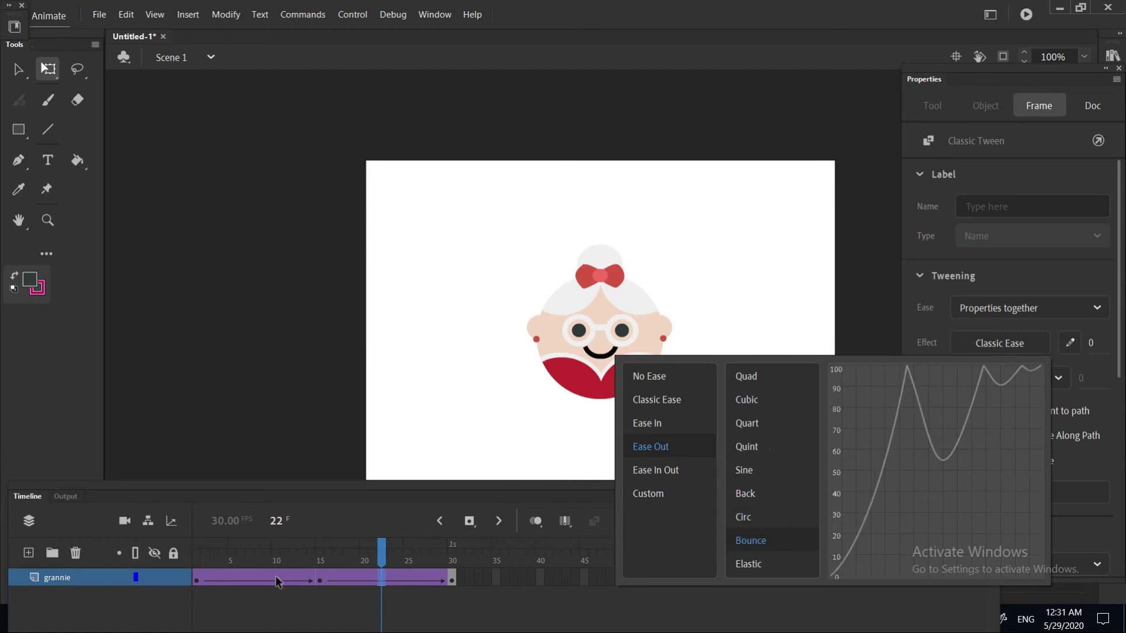
double_click(734, 543)
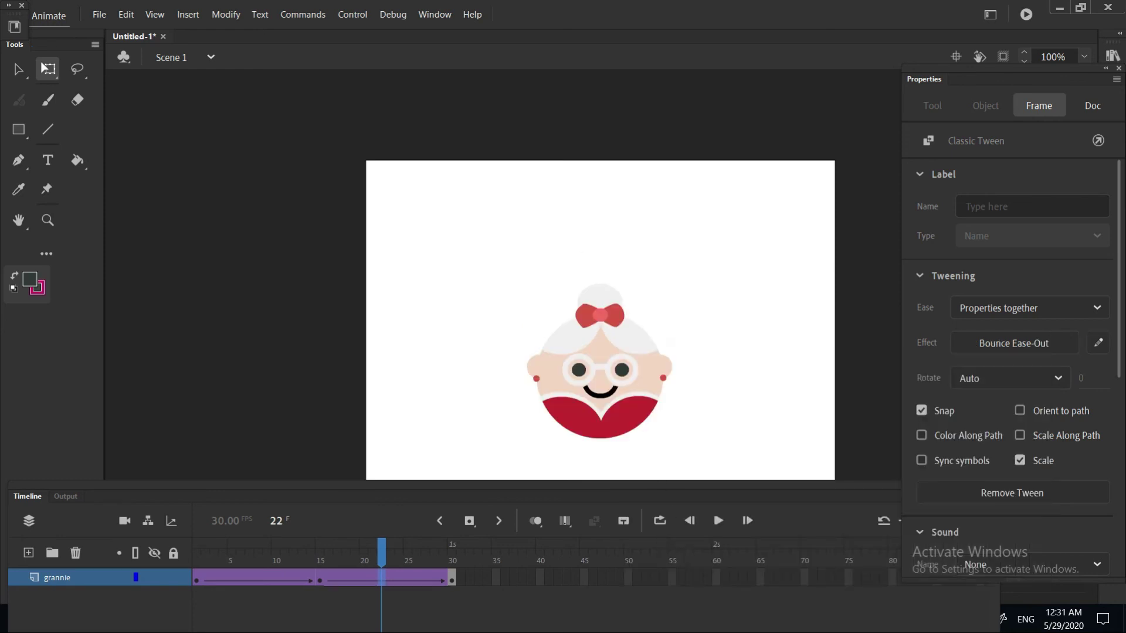
Play the animation from frame 1 several times to check the bounce easing on the granny's downward movement.
drag(381, 553, 164, 569)
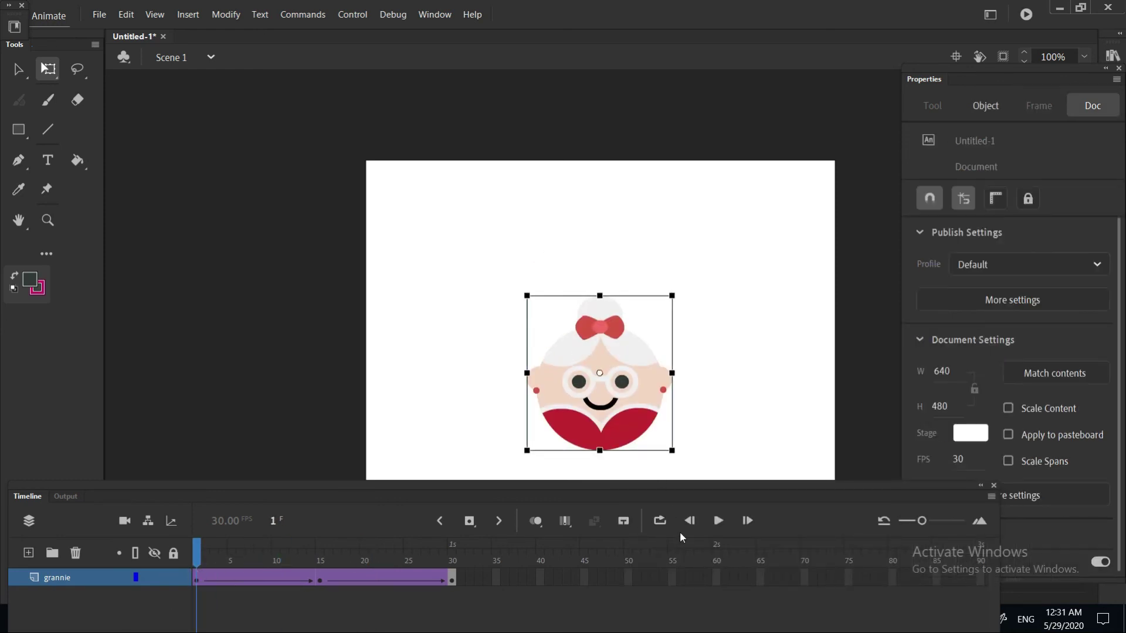
click(719, 521)
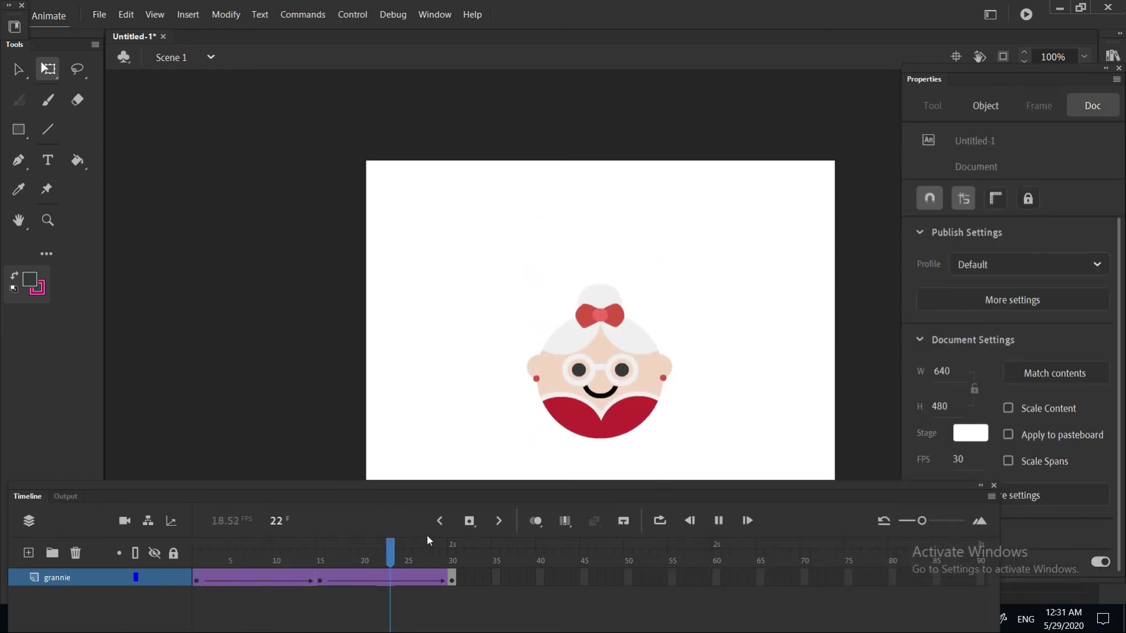
drag(452, 554, 176, 571)
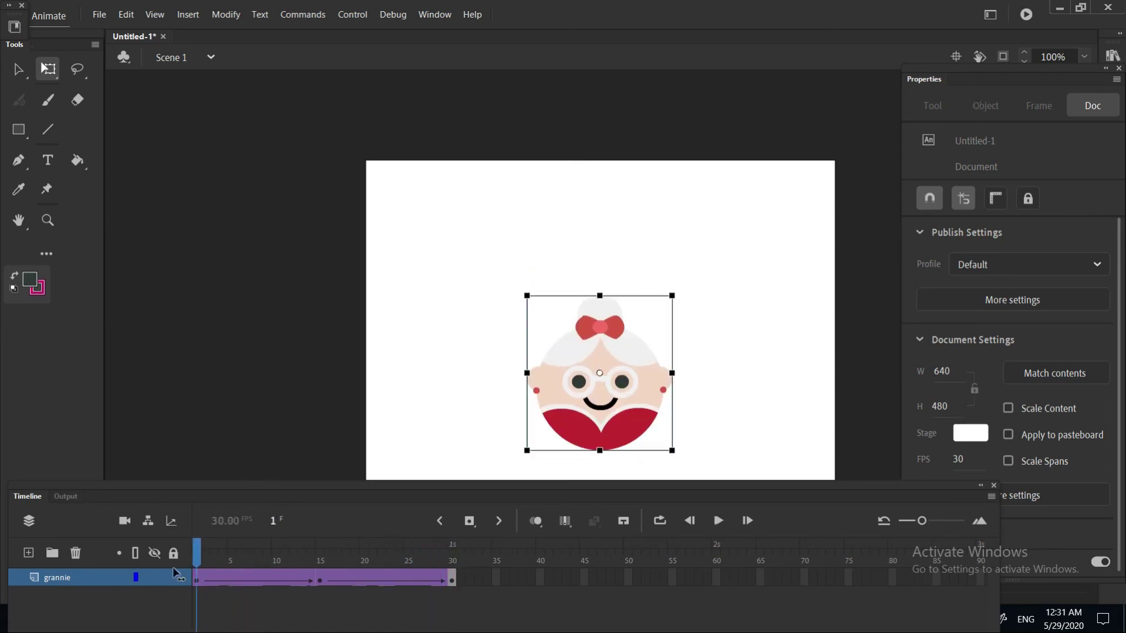
click(718, 523)
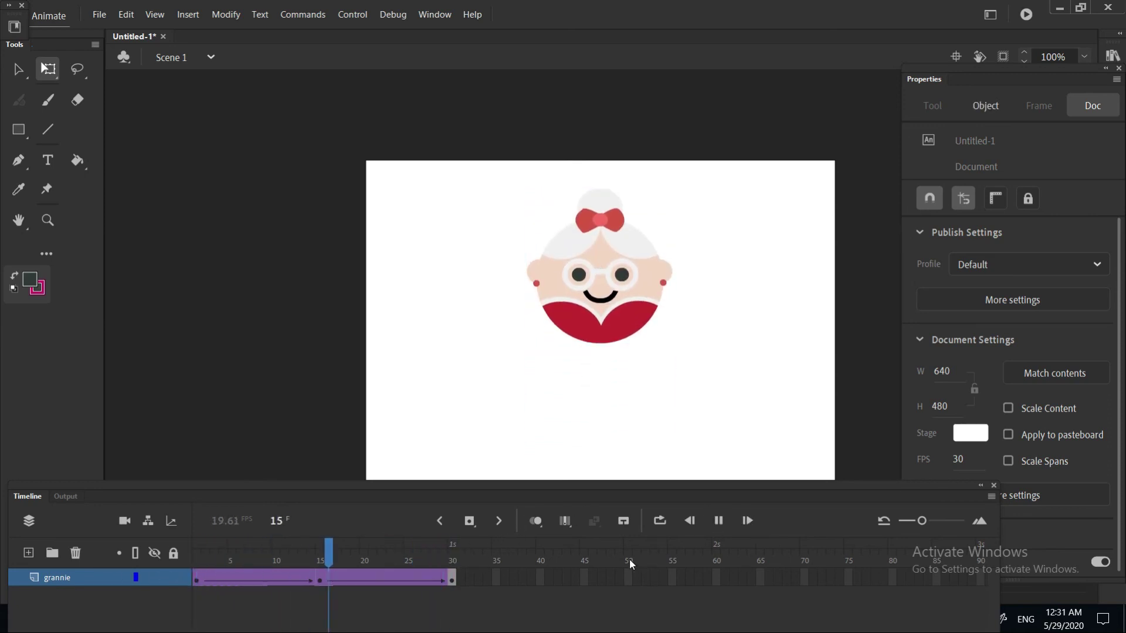
click(720, 522)
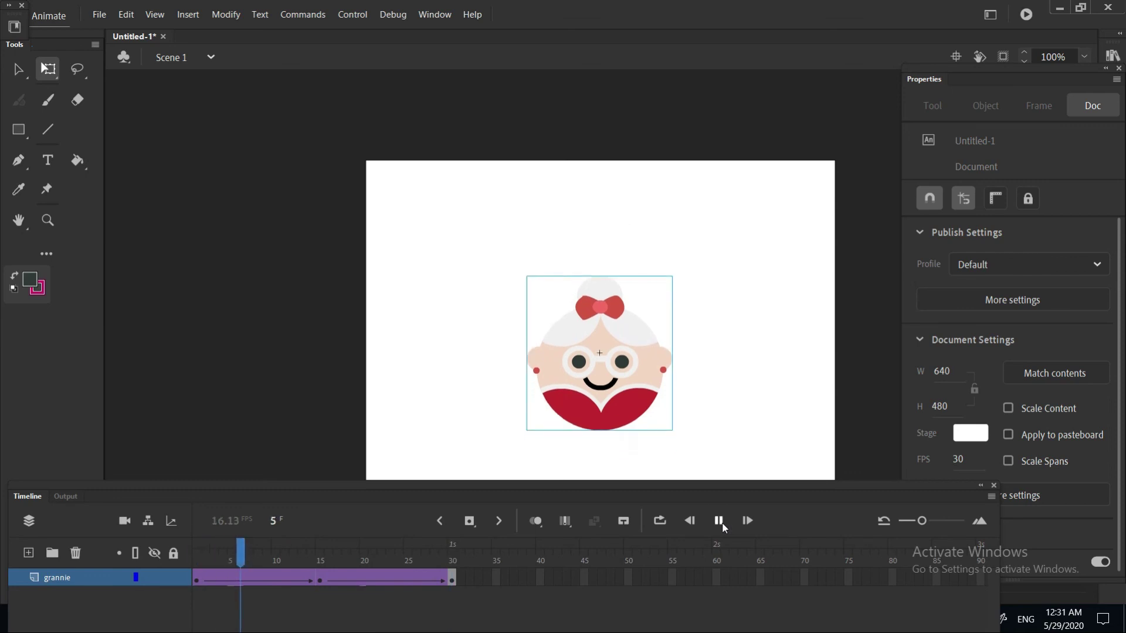
click(723, 526)
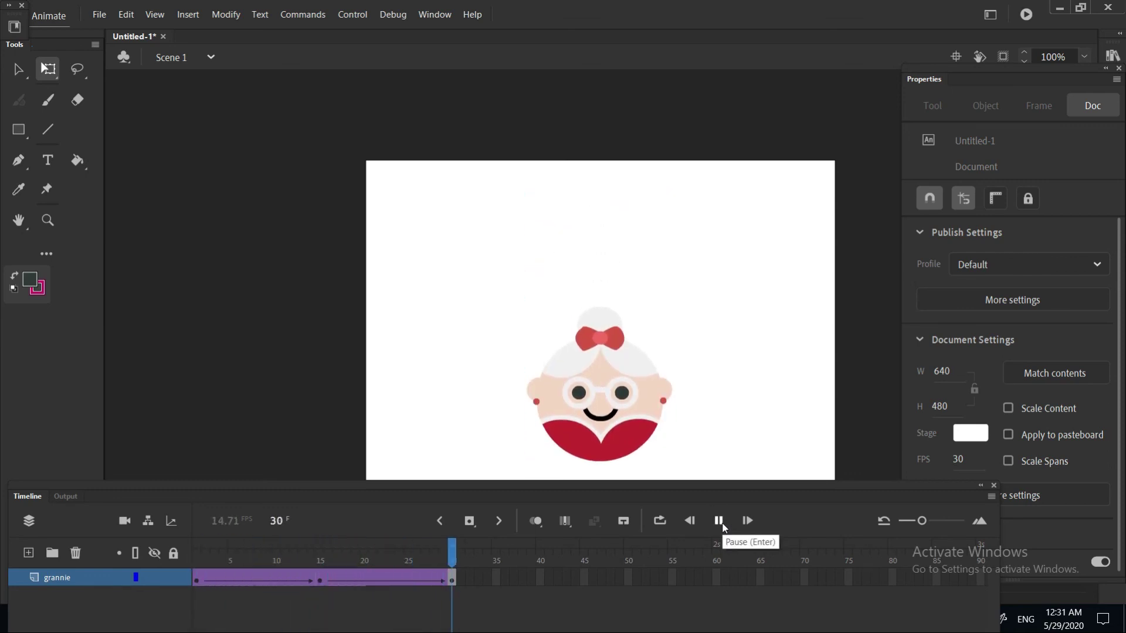
click(723, 527)
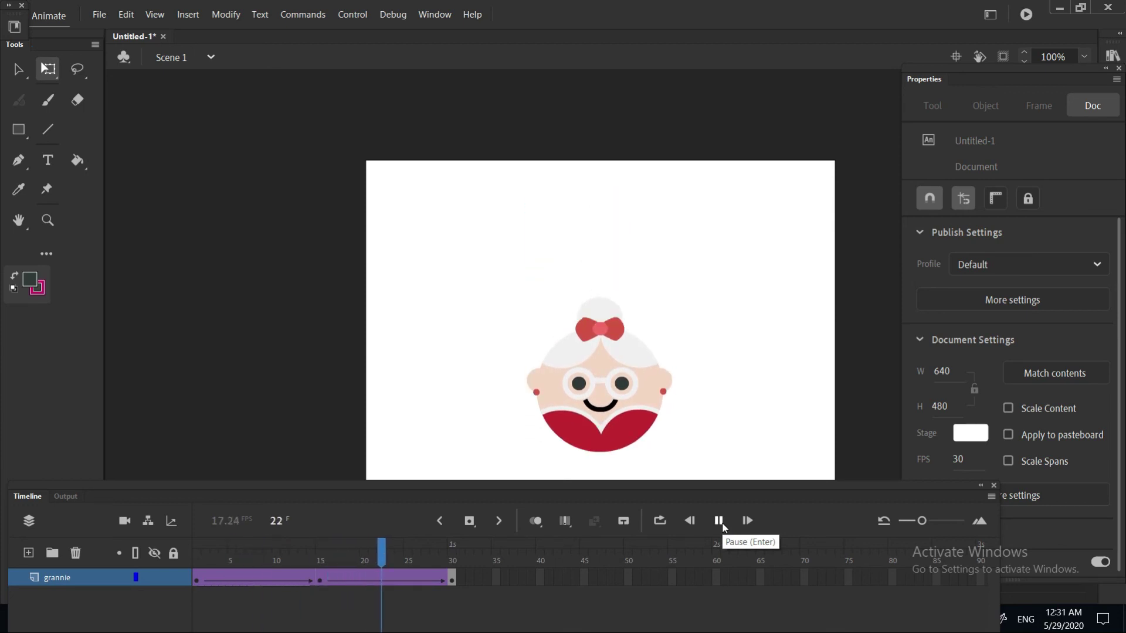
Change the second tween's easing effect to Elastic Ease-Out.
click(390, 577)
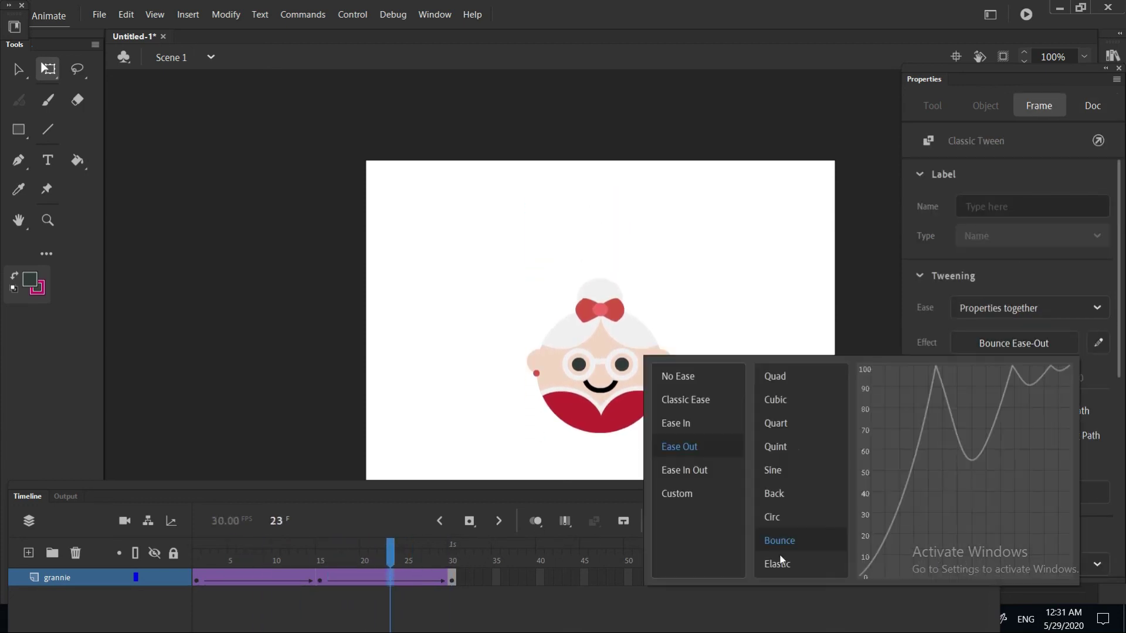
click(779, 564)
double_click(779, 565)
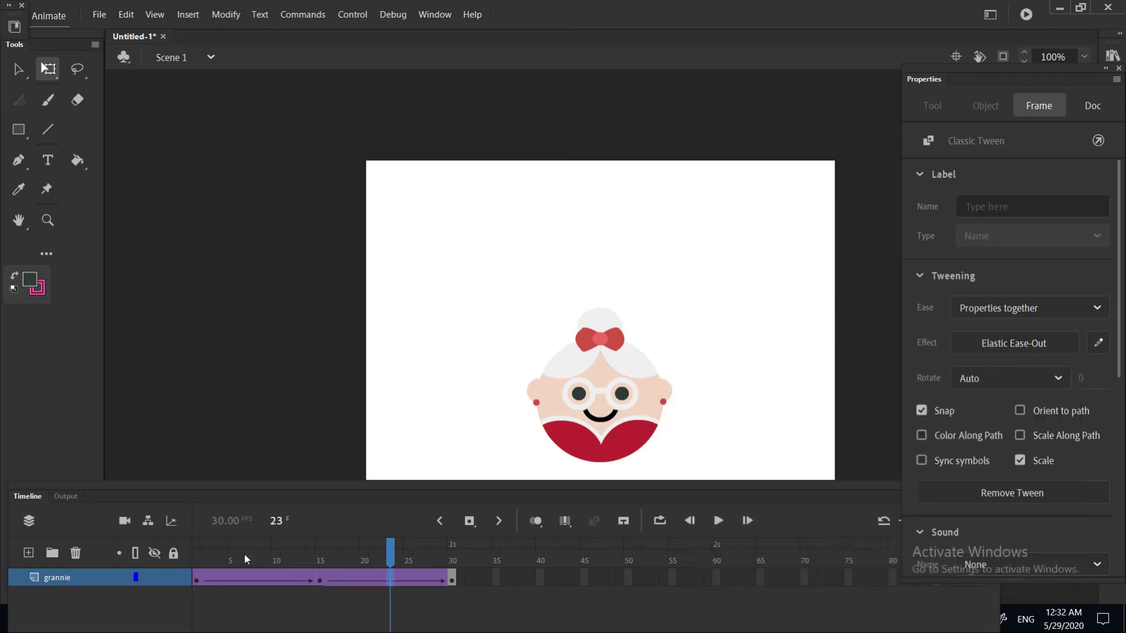
Play the animation repeatedly from frame 1 to check the elastic easing on the second tween.
drag(392, 548, 198, 552)
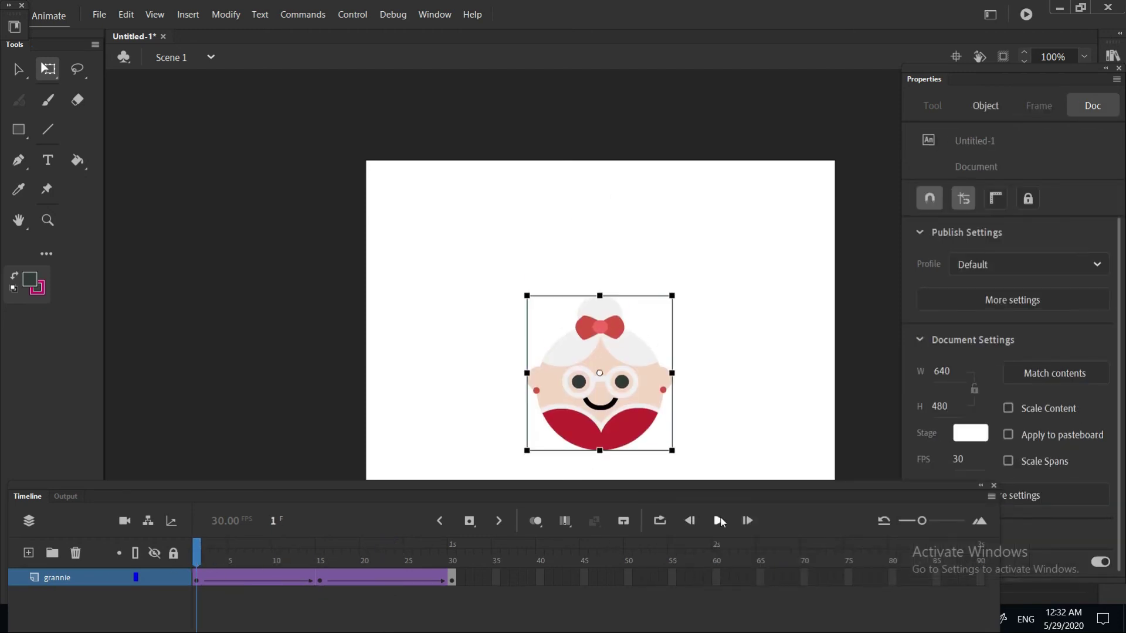
click(719, 521)
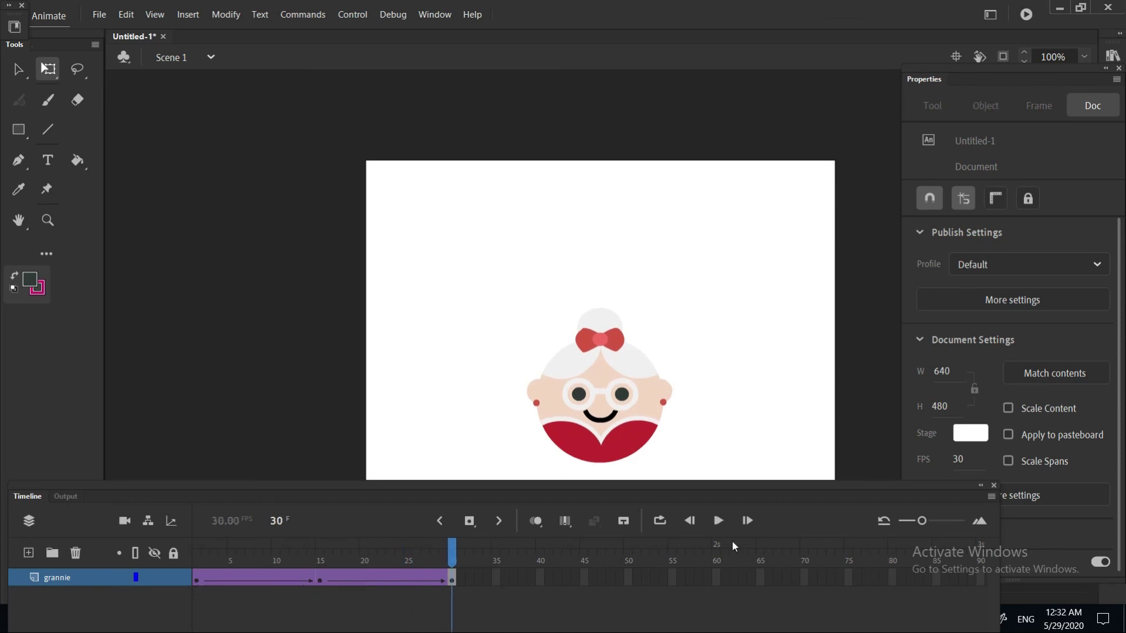
click(720, 523)
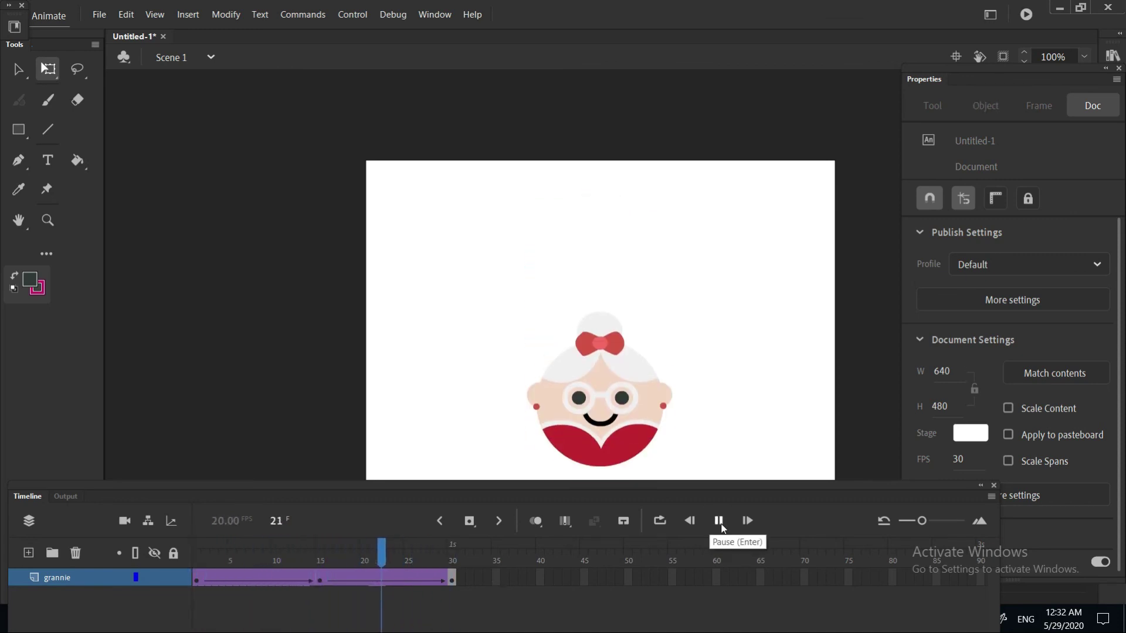
click(719, 521)
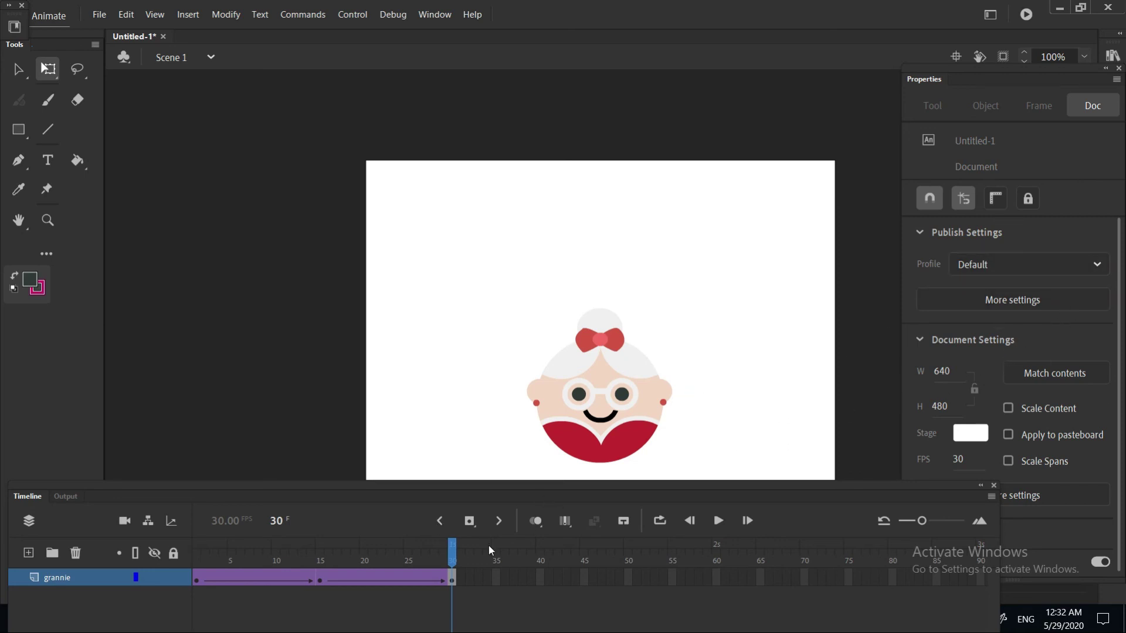
Examine the available ease presets and the Elastic curve for the second tween, and close the list.
click(409, 577)
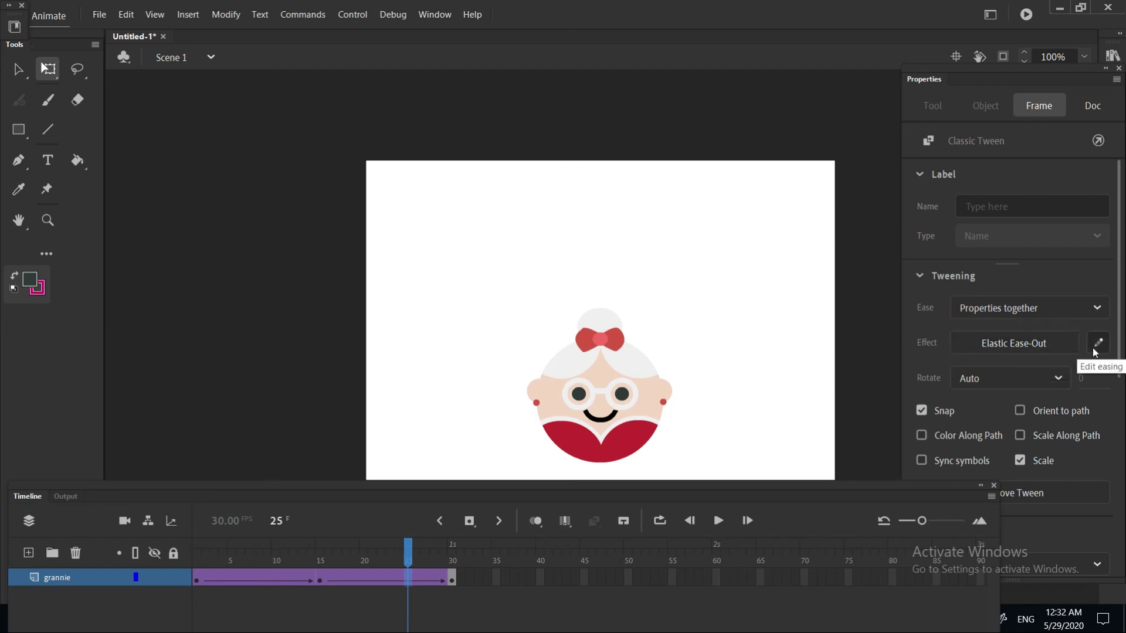
click(1026, 347)
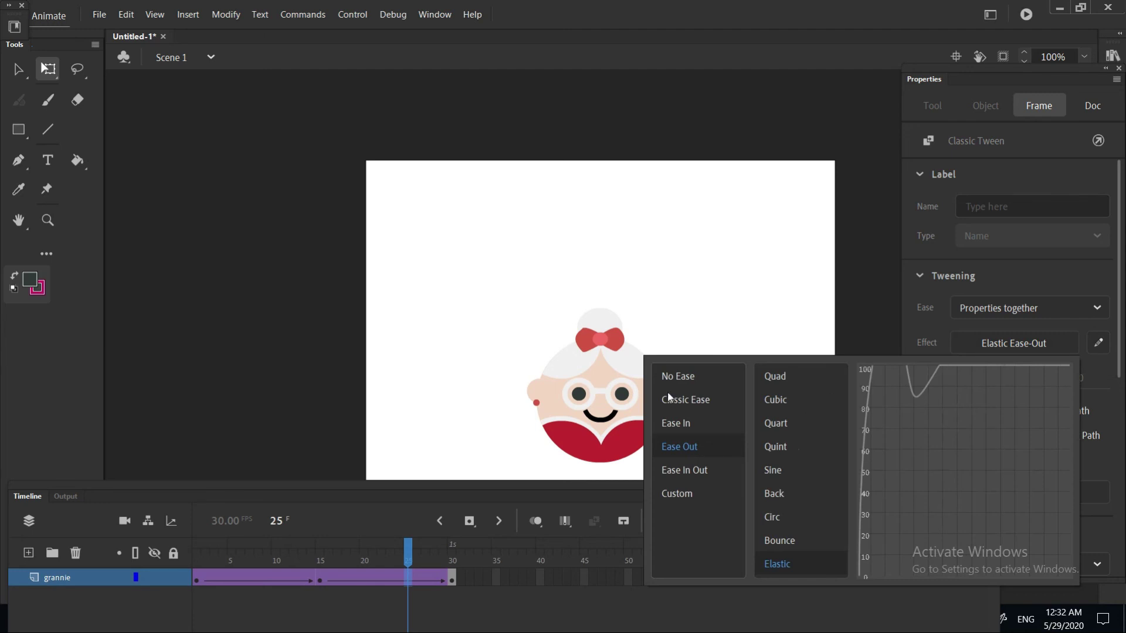
click(864, 336)
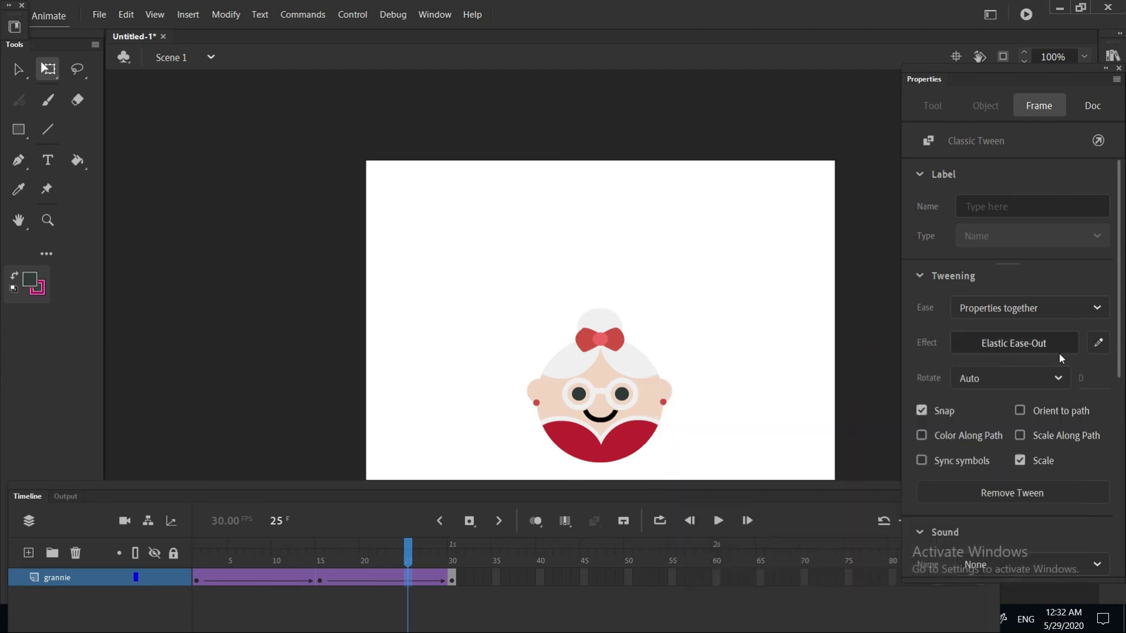